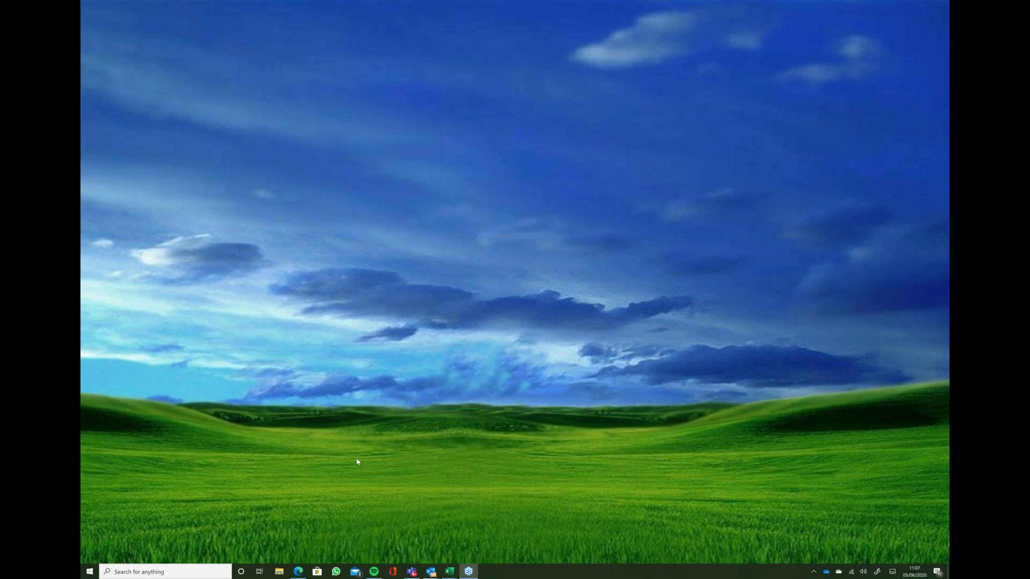
- Open Task View and bring the personal budget 2019 workbook to the front
left_click(258, 573)
left_click(258, 574)
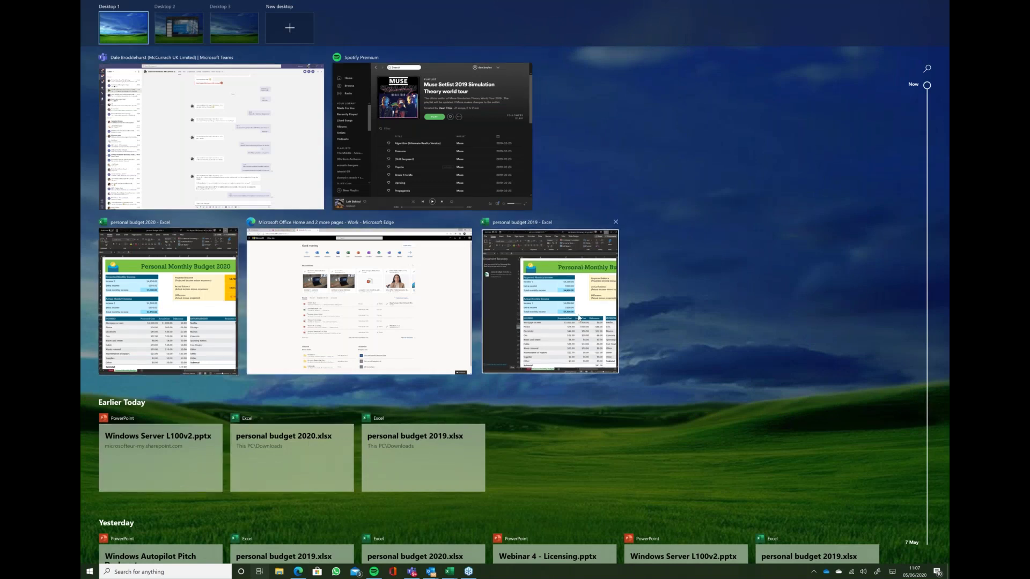
left_click(579, 318)
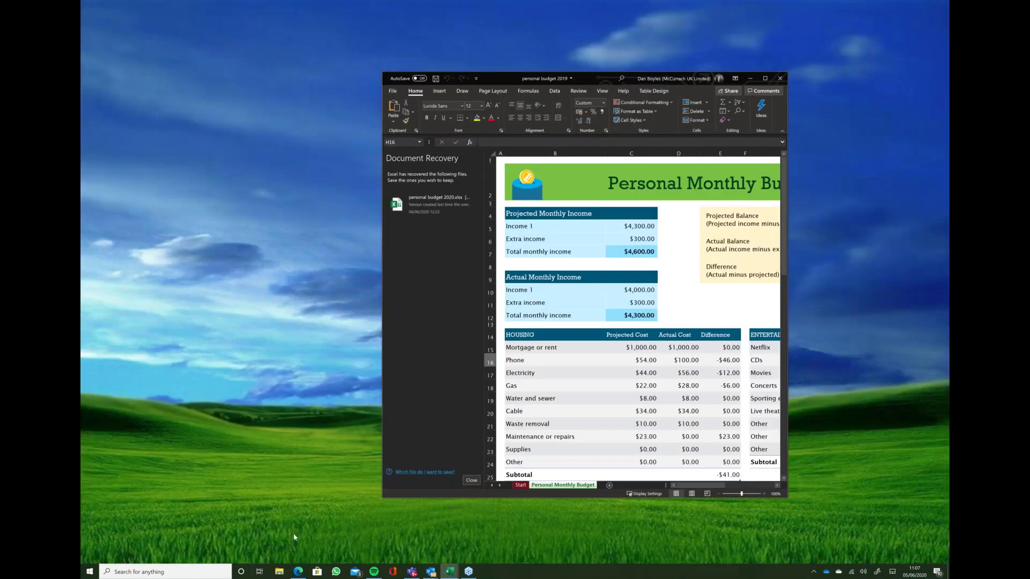
- Examine the Task View timeline of past activities from today back to 7 May
left_click(260, 573)
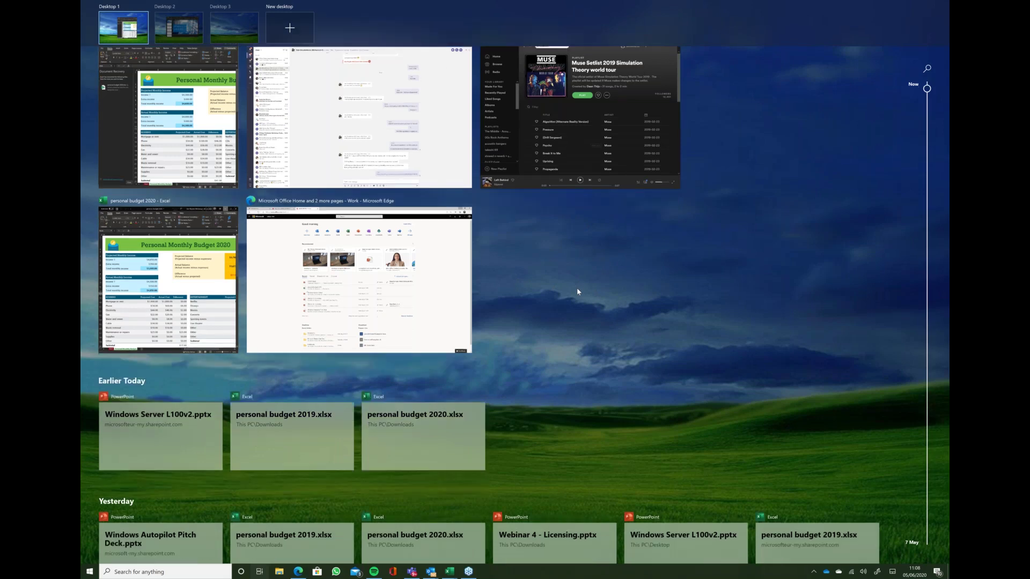
scroll(577, 288, "down", 3)
scroll(577, 288, "down", 2)
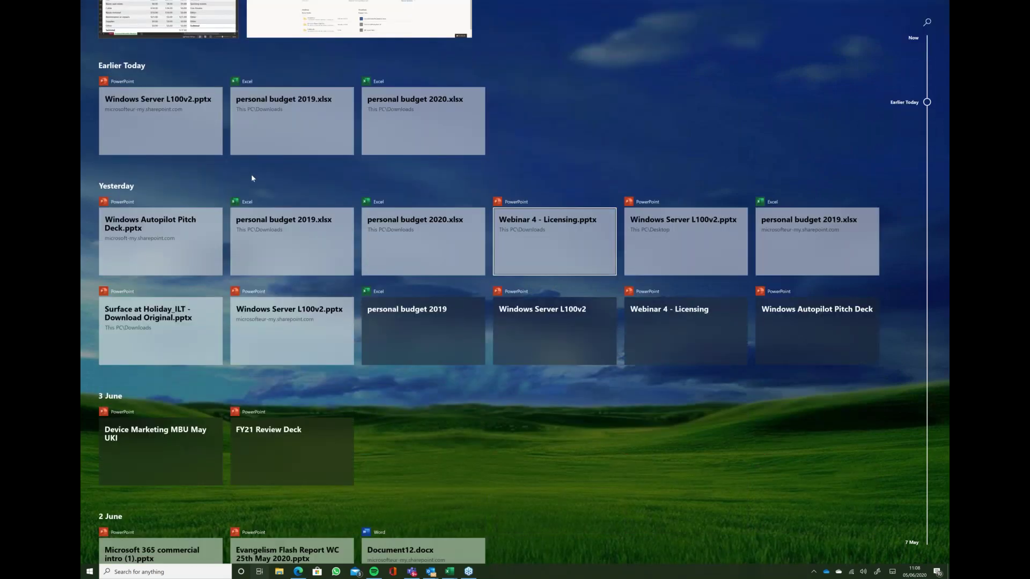
scroll(251, 174, "down", 2)
scroll(264, 260, "down", 4)
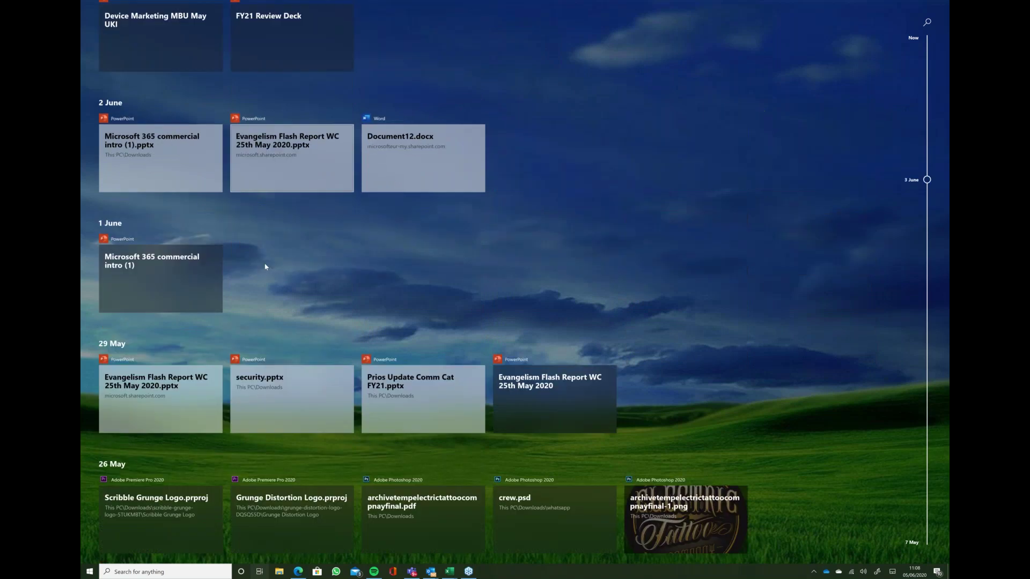
scroll(303, 296, "down", 5)
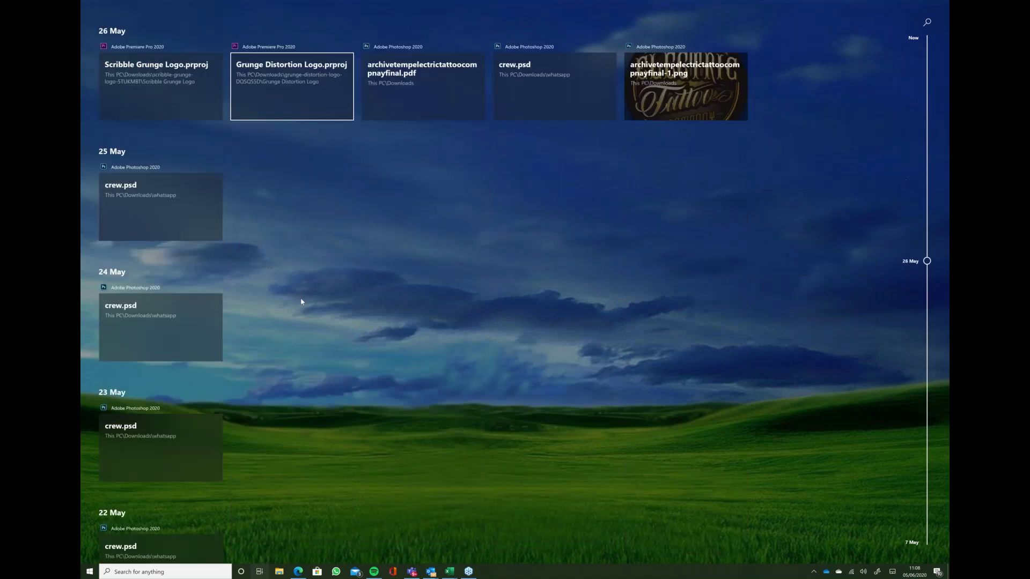
scroll(300, 302, "down", 4)
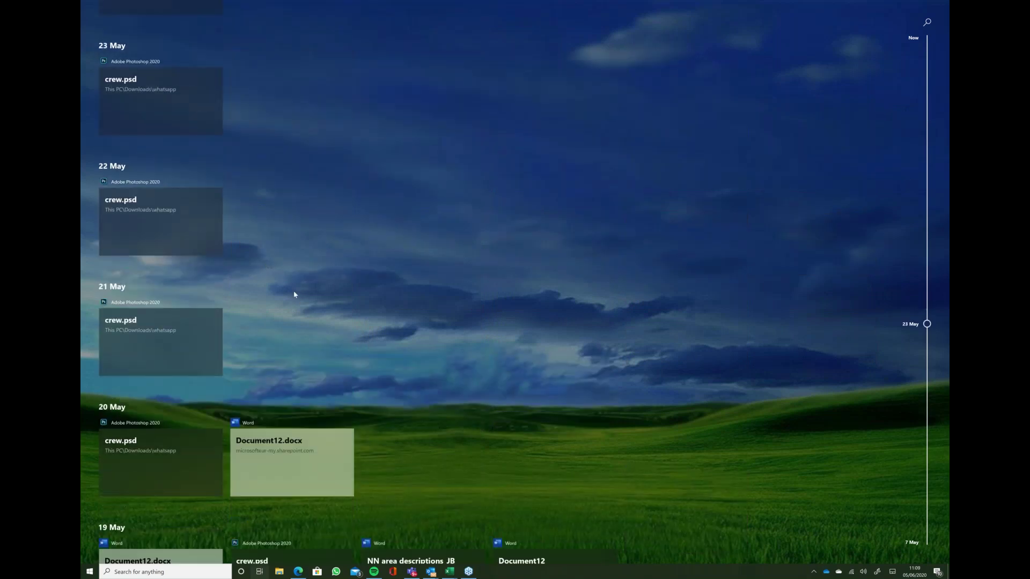
scroll(295, 293, "down", 2)
scroll(297, 292, "down", 1)
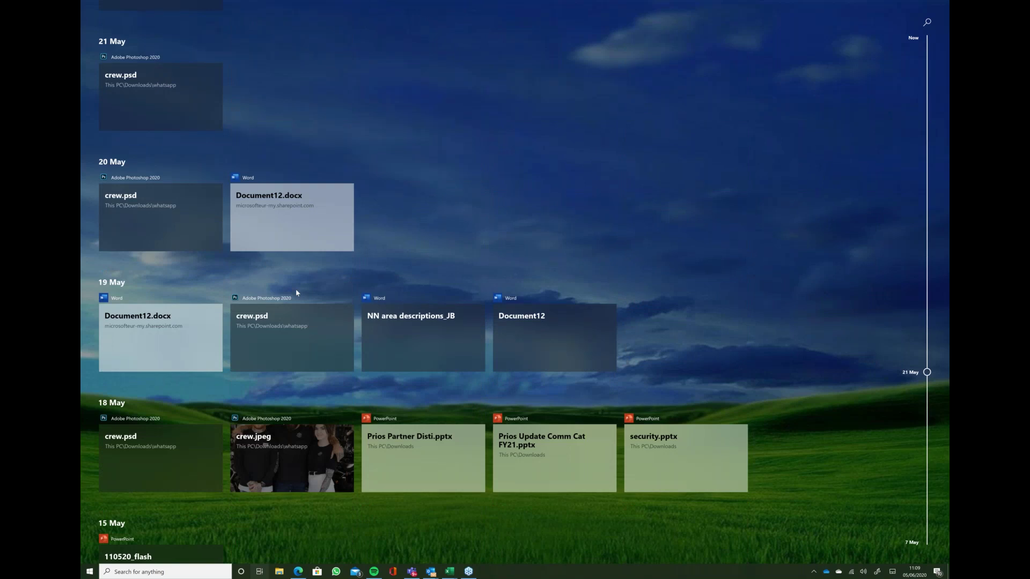
scroll(295, 287, "down", 3)
scroll(186, 195, "down", 1)
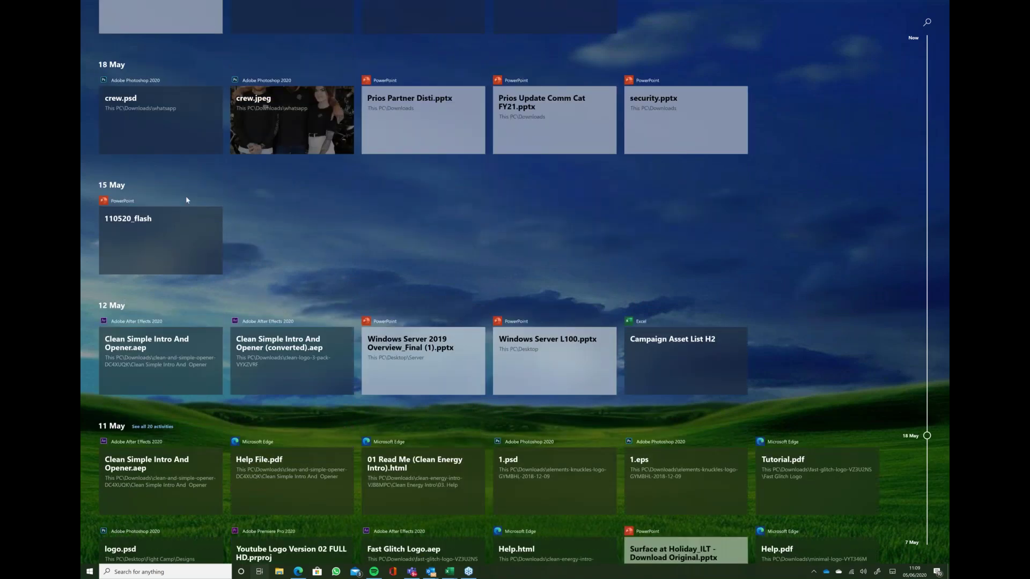
scroll(249, 252, "up", 1)
scroll(249, 252, "down", 2)
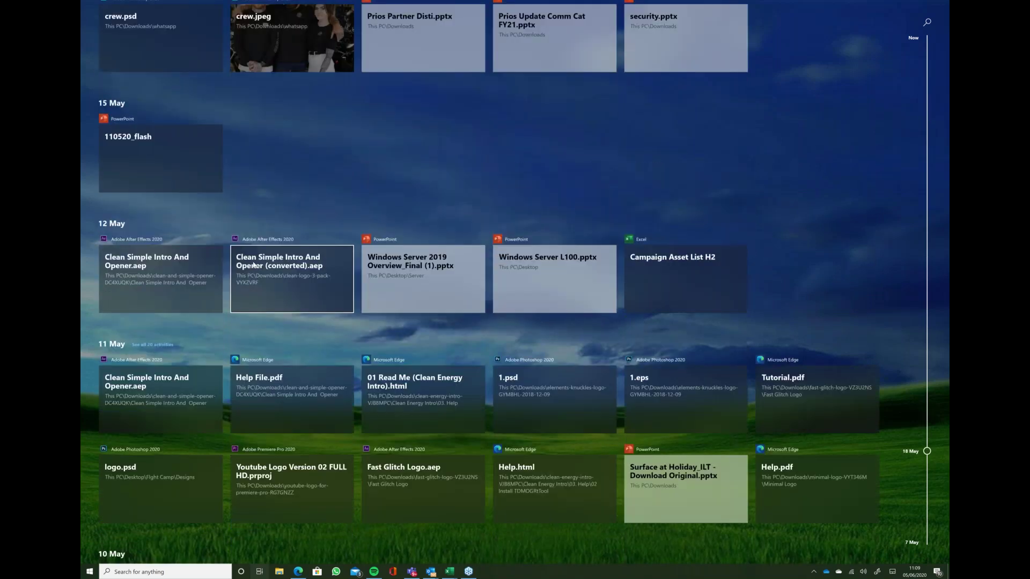
scroll(254, 265, "down", 3)
scroll(271, 289, "down", 1)
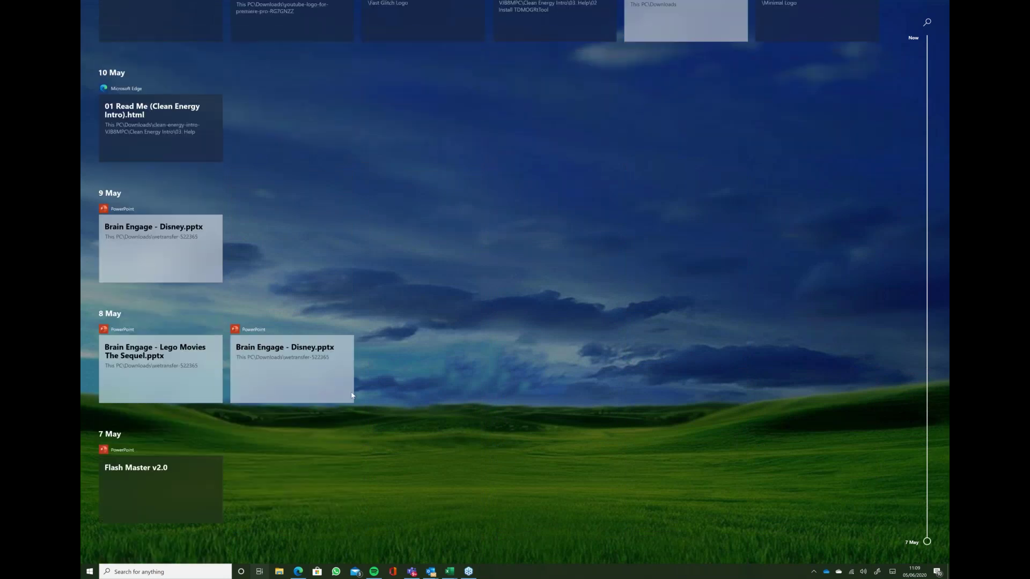
- Reopen the NN area descriptions_JB document from the 19 May timeline activities, and close it again
scroll(352, 395, "up", 1)
scroll(352, 397, "up", 6)
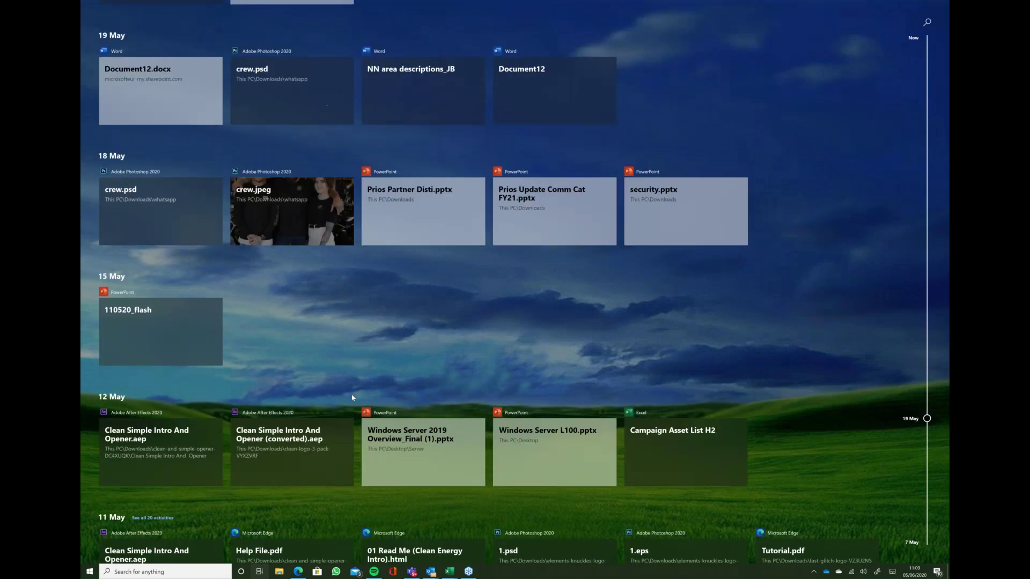
scroll(352, 397, "up", 3)
scroll(352, 399, "down", 1)
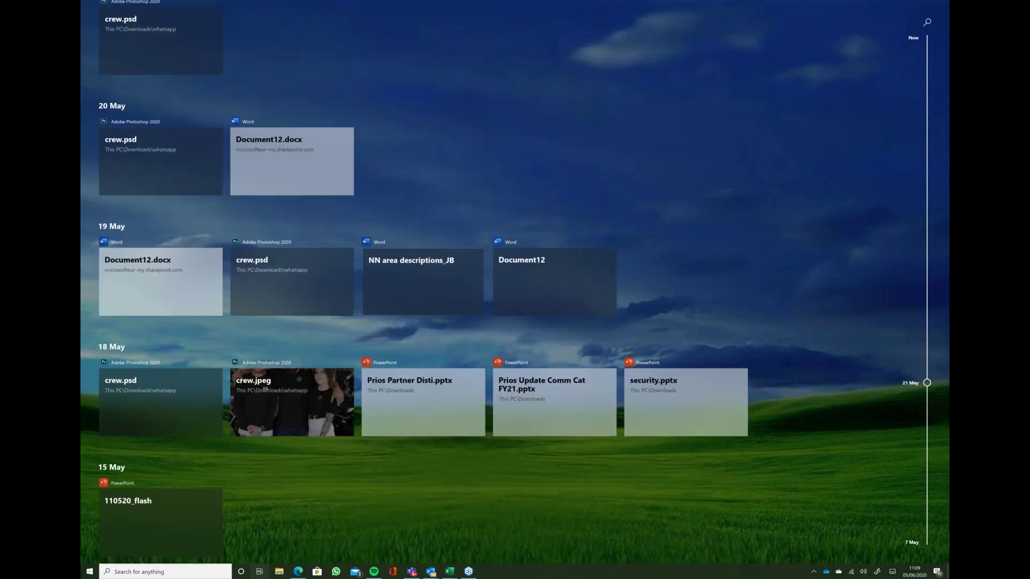
key("Escape")
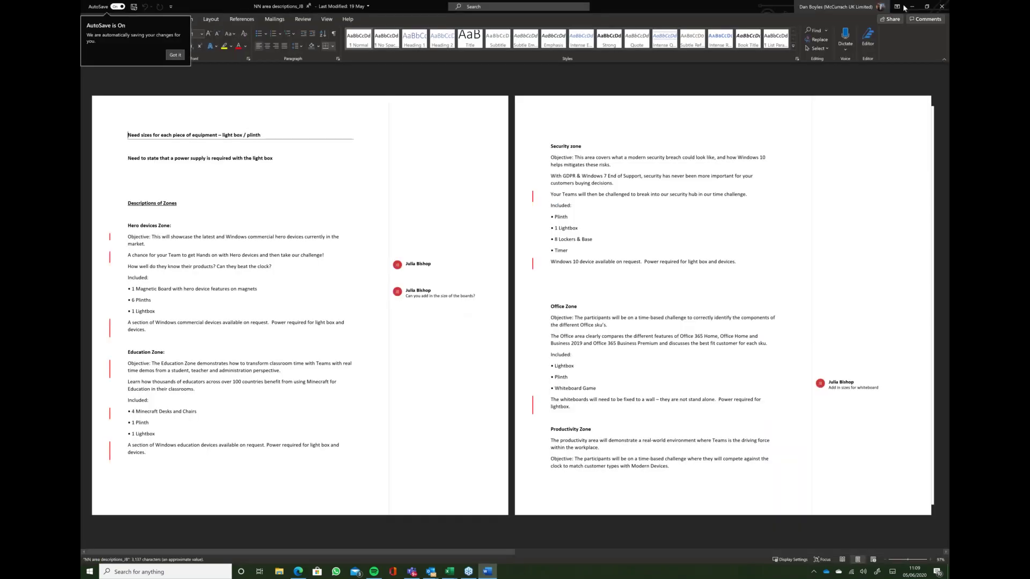
left_click(945, 9)
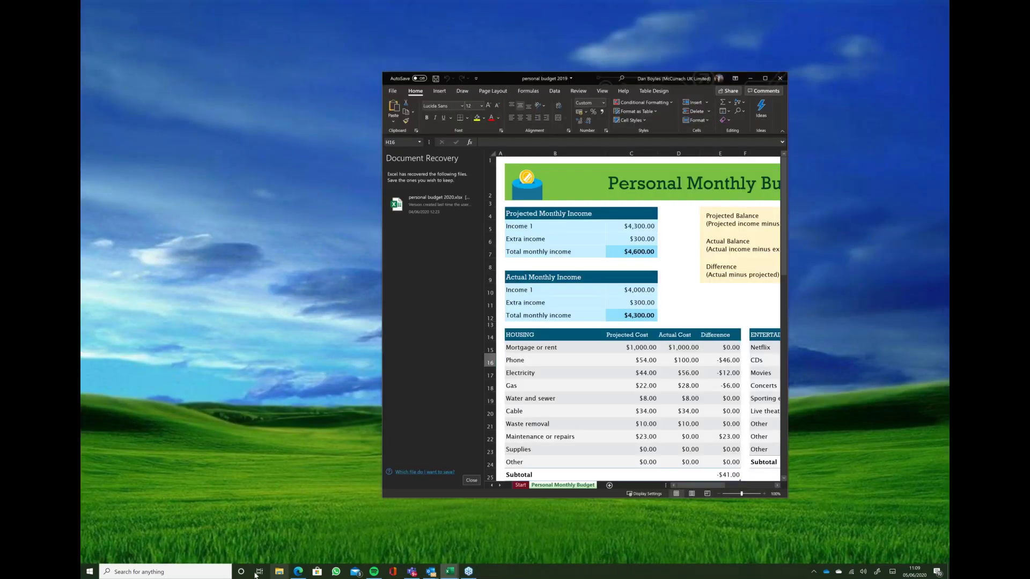
- Return to the Task View timeline and show all activities for 11 May
left_click(257, 573)
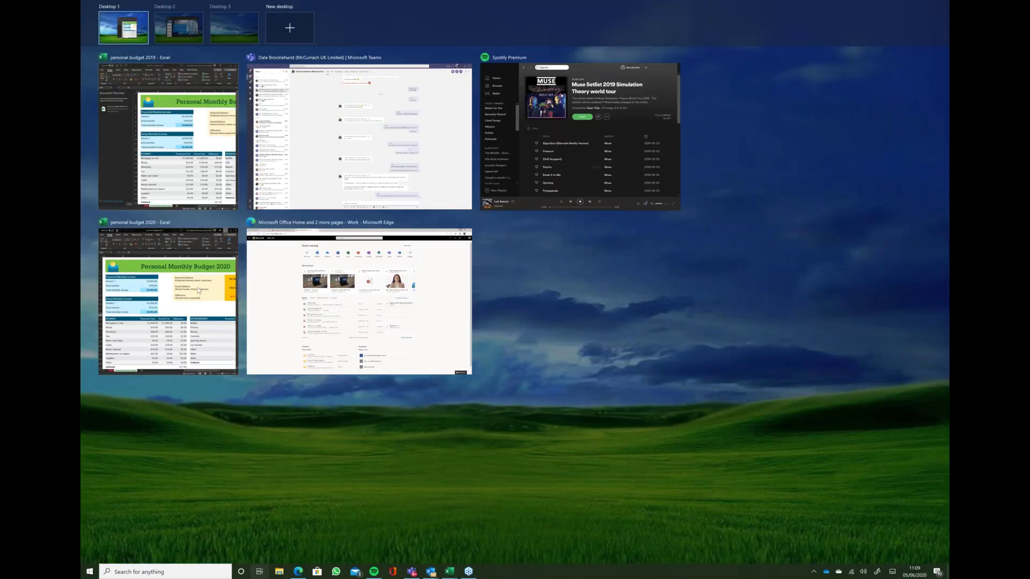
scroll(259, 405, "down", 5)
scroll(258, 400, "down", 10)
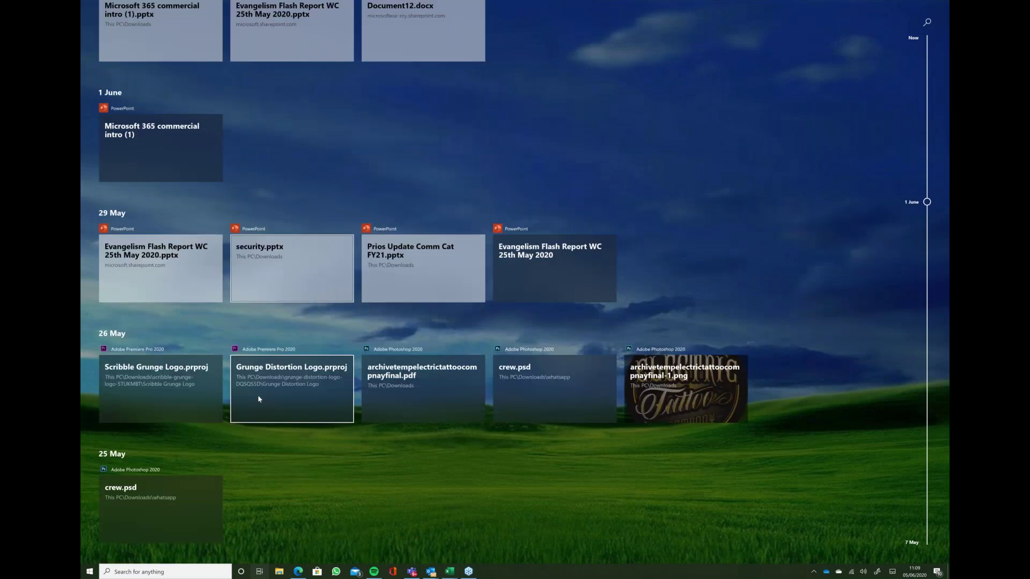
scroll(258, 394, "down", 10)
scroll(258, 397, "down", 5)
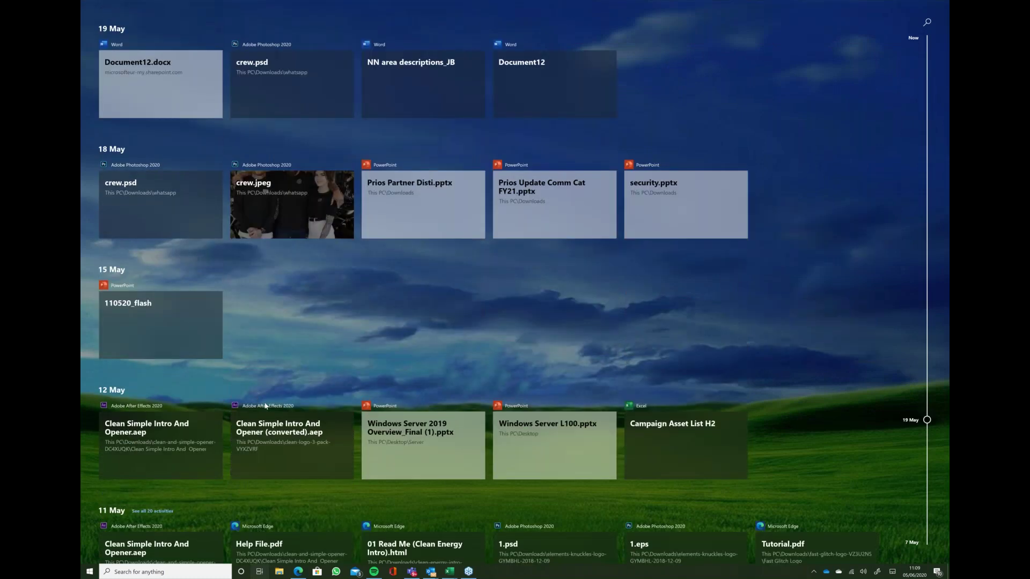
scroll(266, 406, "down", 2)
scroll(265, 406, "down", 3)
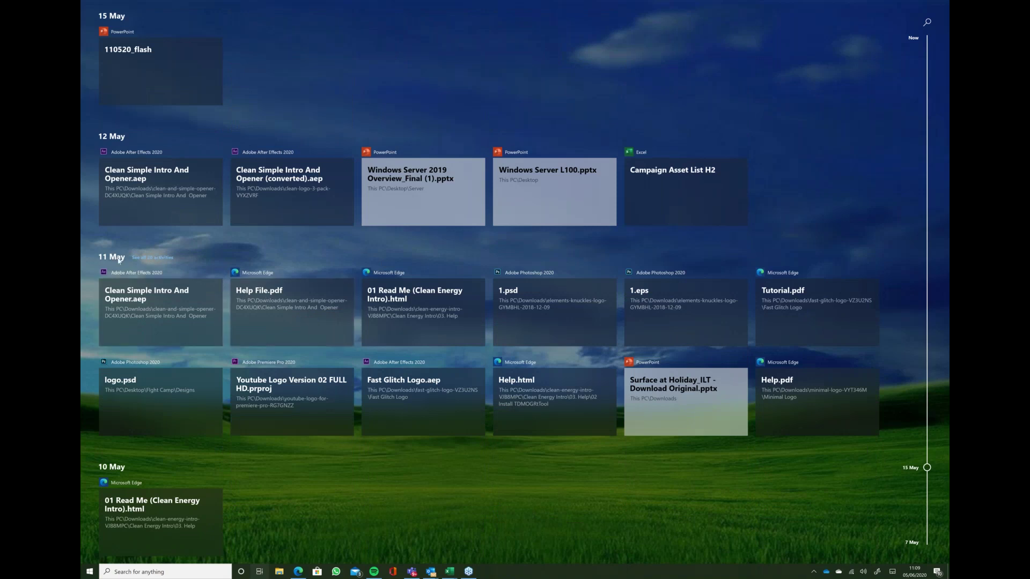
left_click(149, 260)
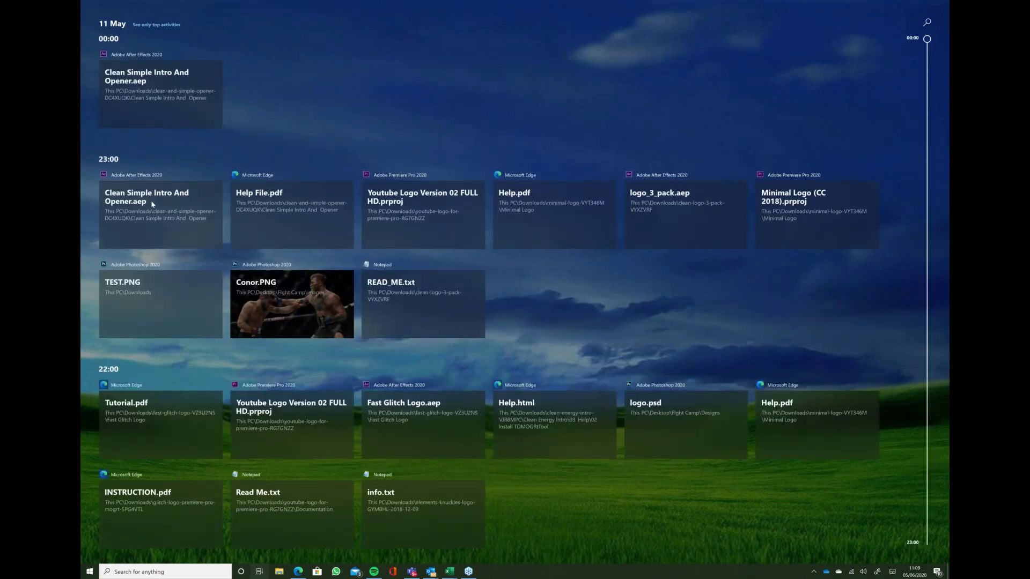
- Review the hourly 11 May activities, open the Surface at Holiday_ILT - Download Original presentation from them, and close it
scroll(147, 257, "down", 5)
scroll(140, 207, "down", 2)
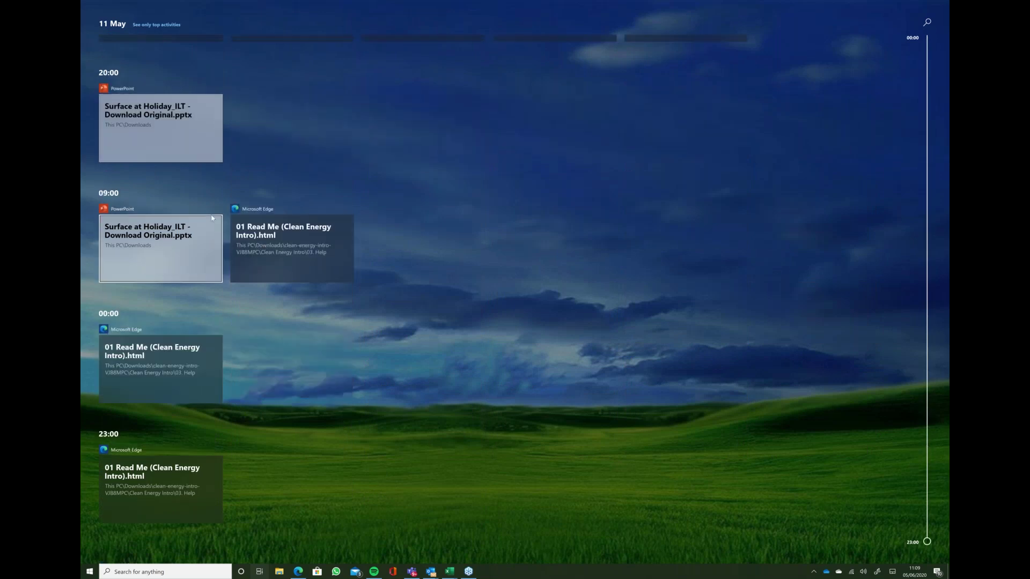
scroll(212, 219, "up", 1)
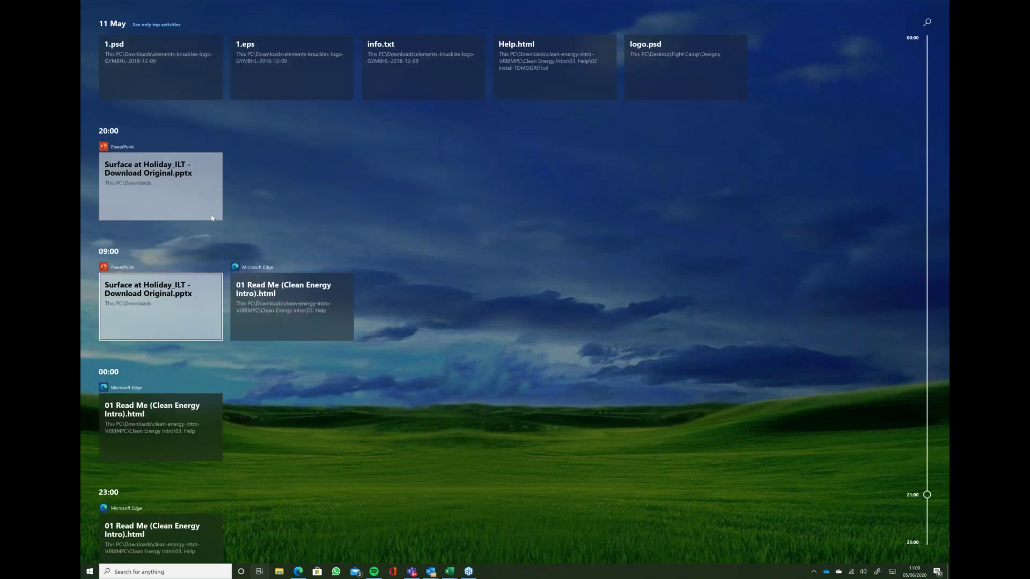
scroll(213, 218, "up", 2)
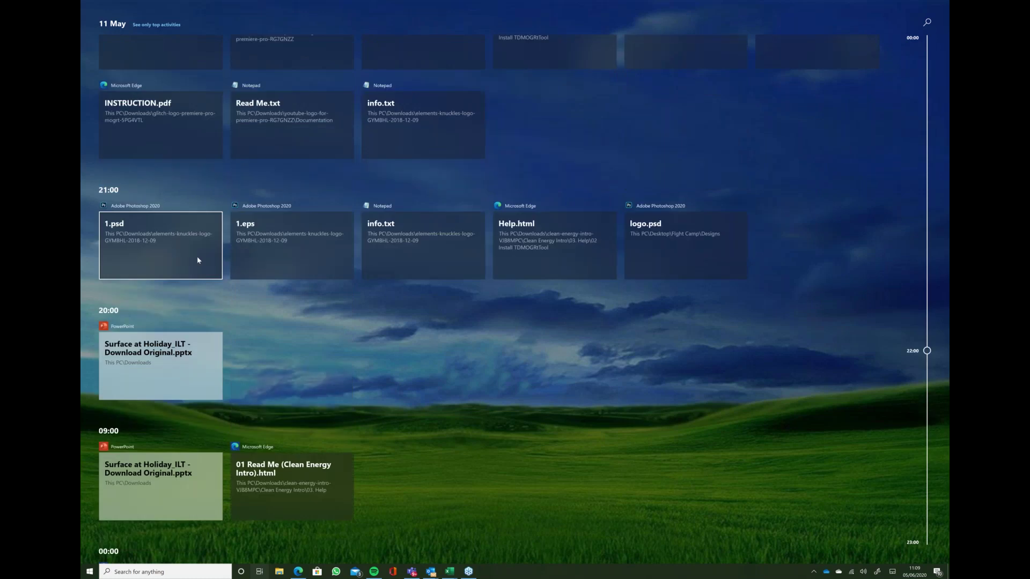
scroll(198, 260, "down", 3)
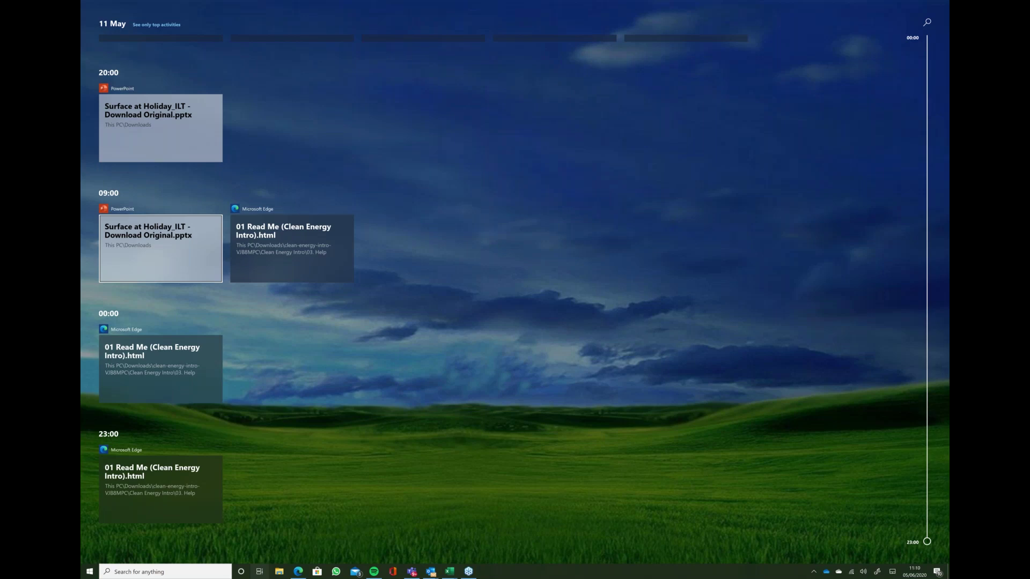
key("Escape")
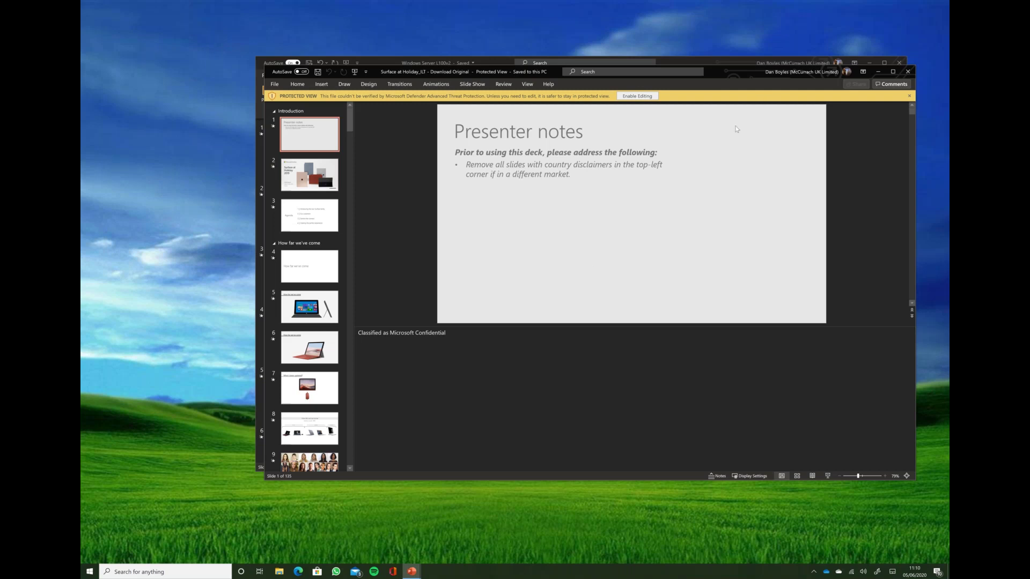
left_click(907, 72)
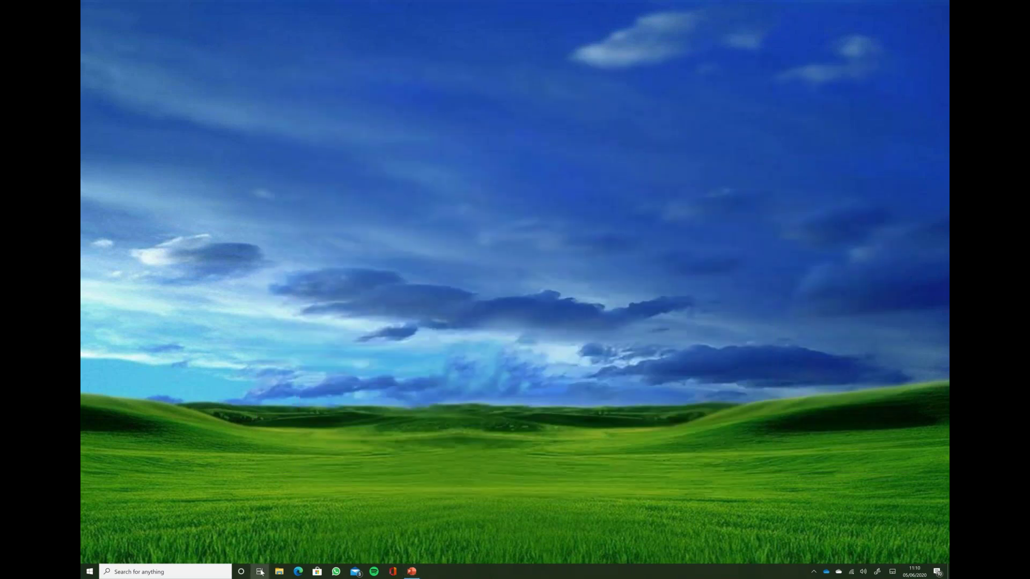
- Switch from Desktop 2 to Desktop 1 using Task View
left_click(259, 572)
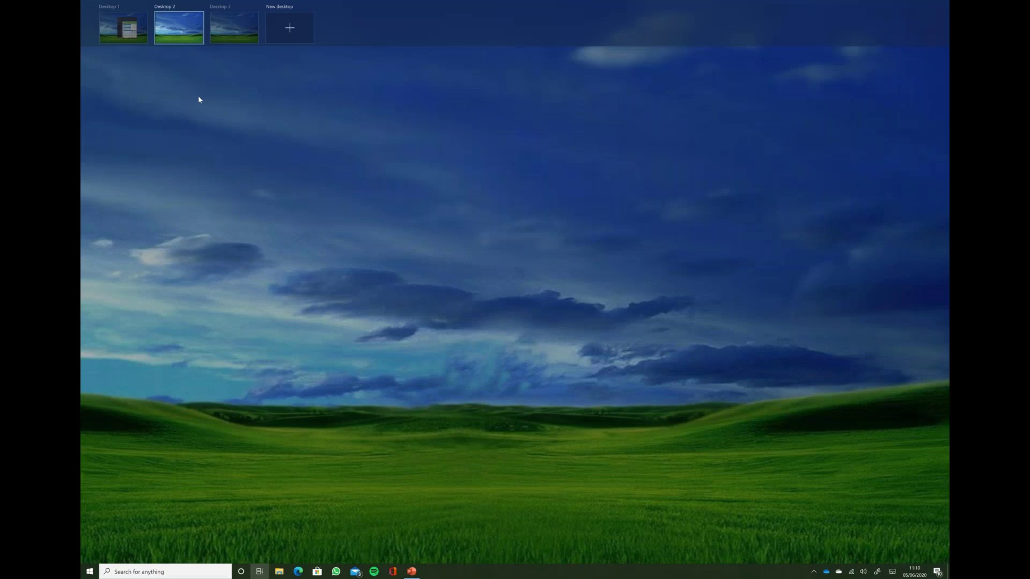
mouse_move(159, 30)
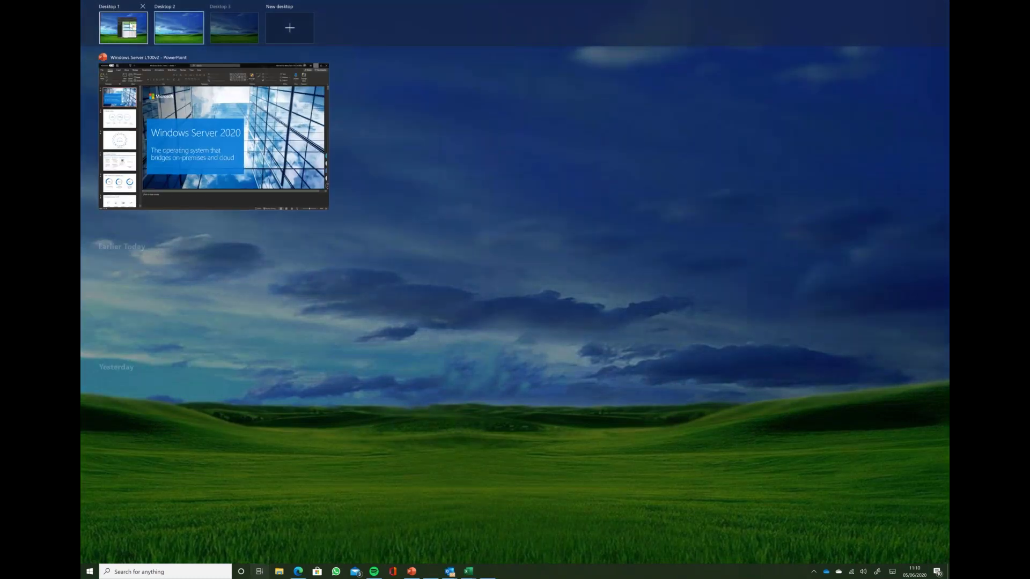
left_click(131, 26)
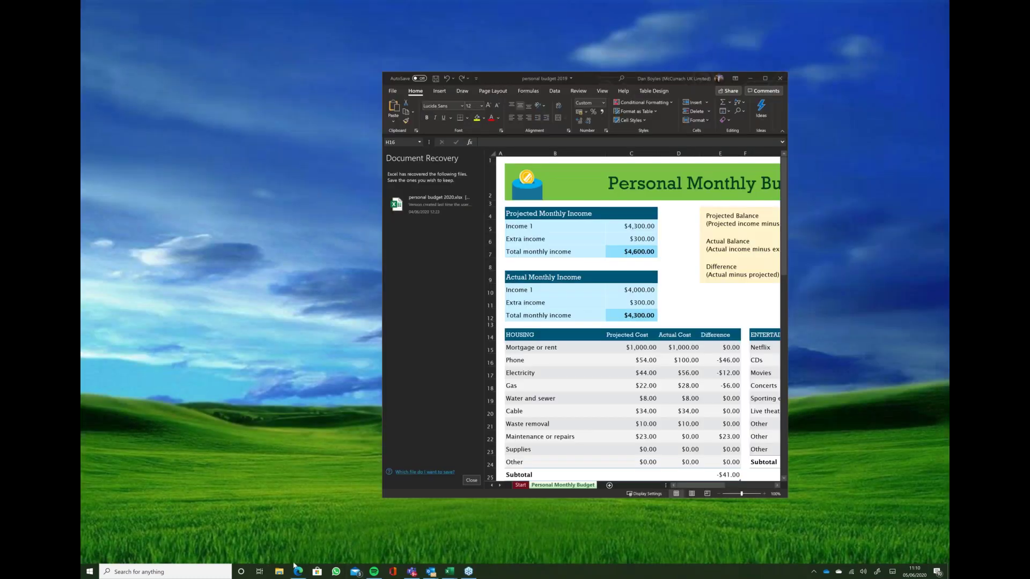
left_click(260, 572)
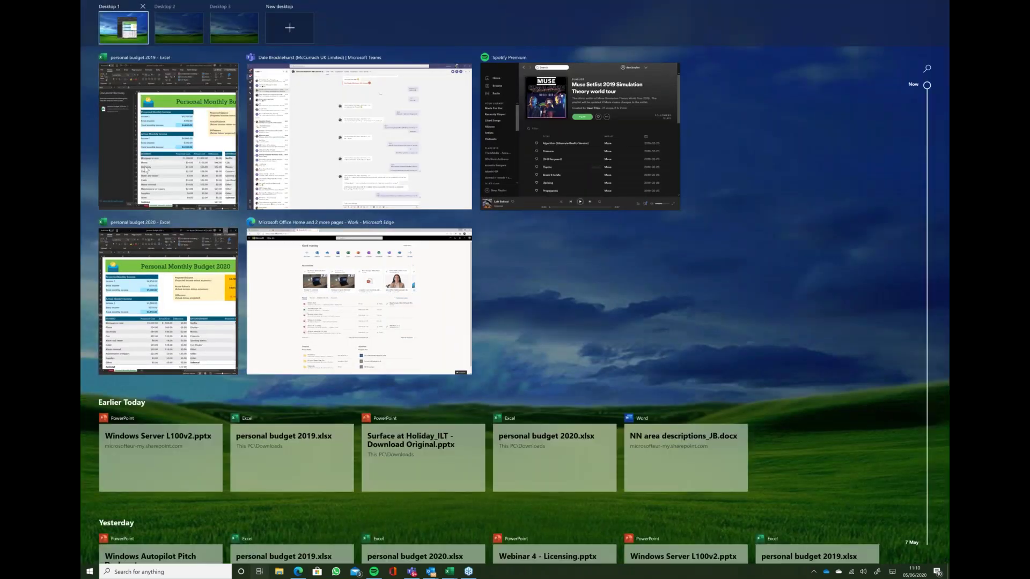
left_click(135, 41)
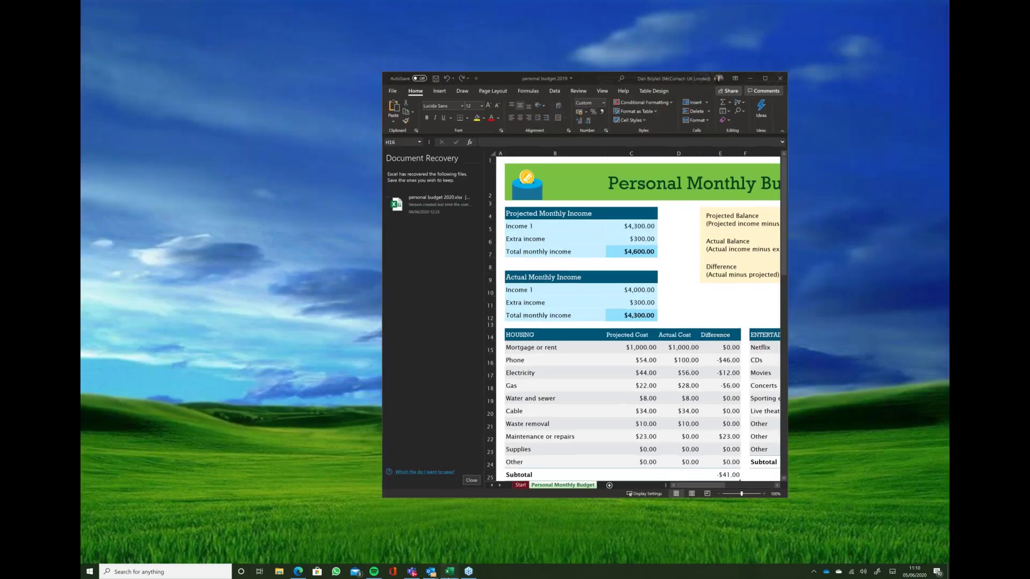
- Bring up the personal budget 2020 workbook and spread the 2019 and 2020 windows apart so both can be seen
mouse_move(449, 571)
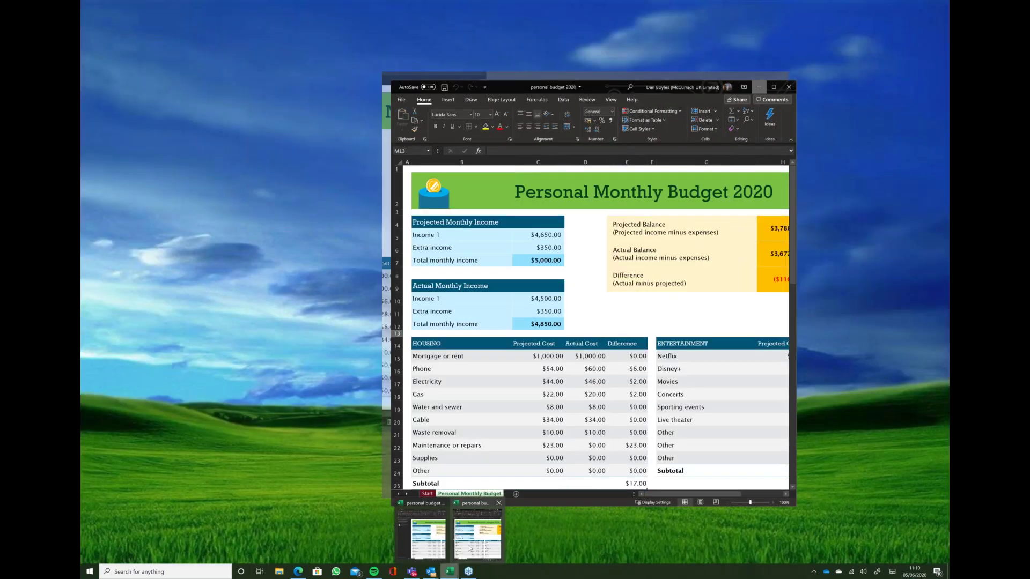
left_click(445, 546)
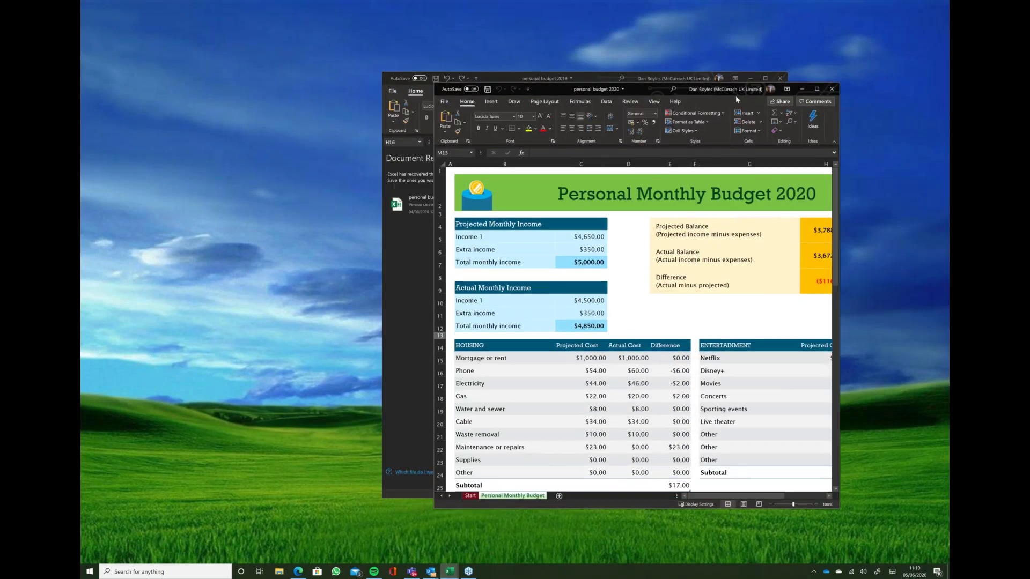
left_click_drag(389, 74, 185, 51)
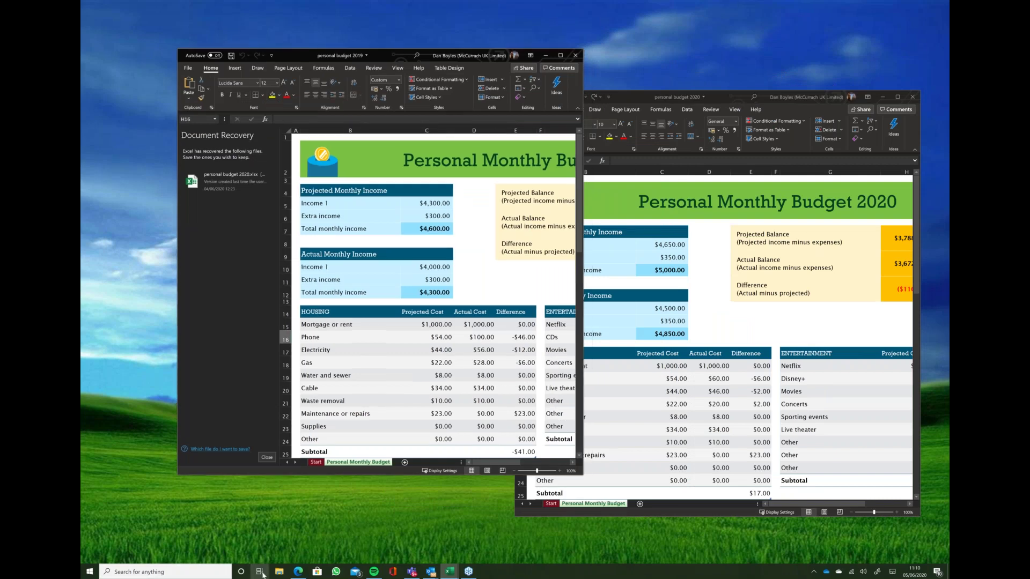
- Switch to Desktop 2 using Task View, bring up the Windows Server L100v2 presentation and reposition its window
left_click(263, 574)
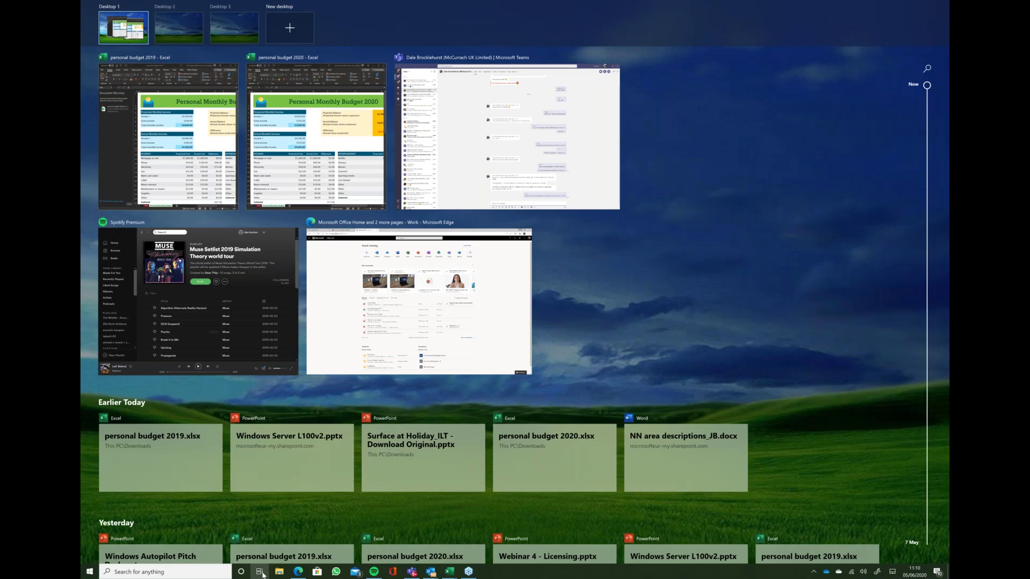
left_click(262, 574)
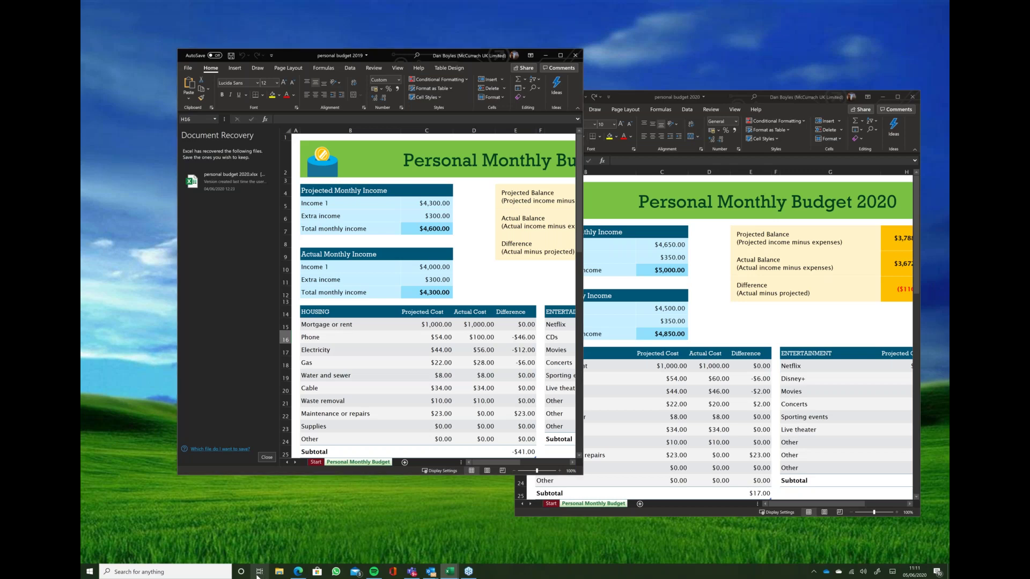
left_click(258, 574)
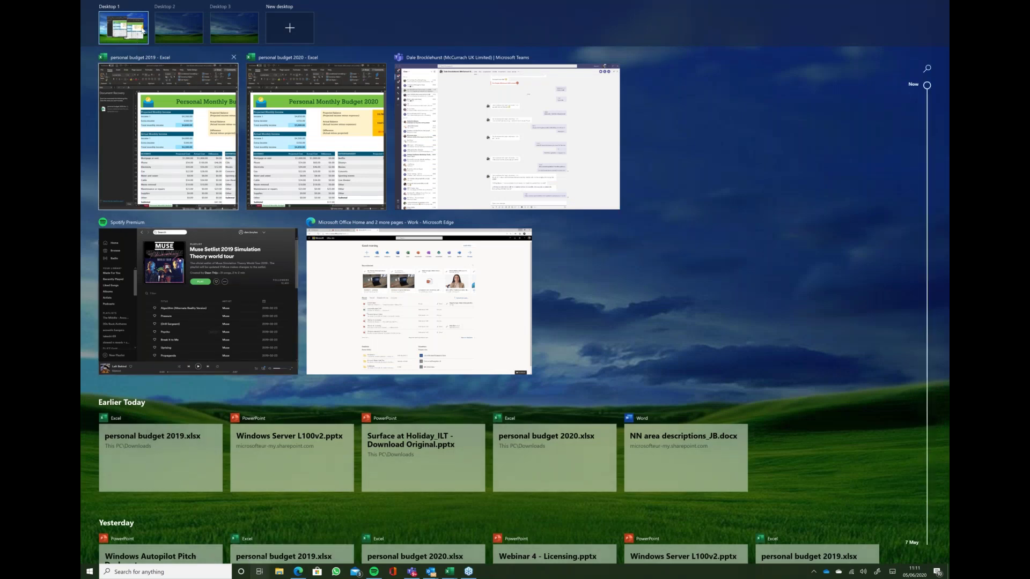
left_click(215, 28)
left_click(194, 27)
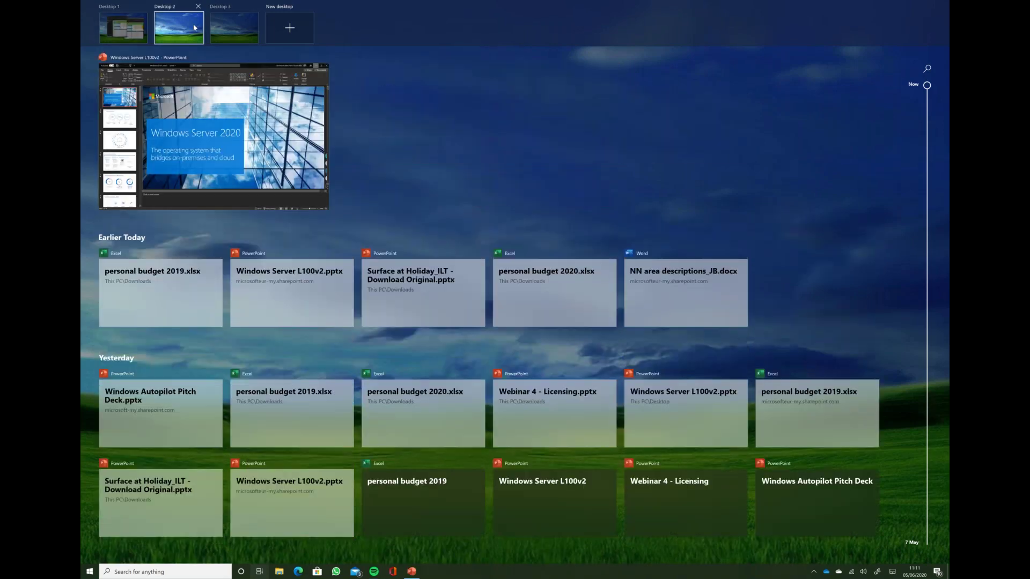
left_click(194, 27)
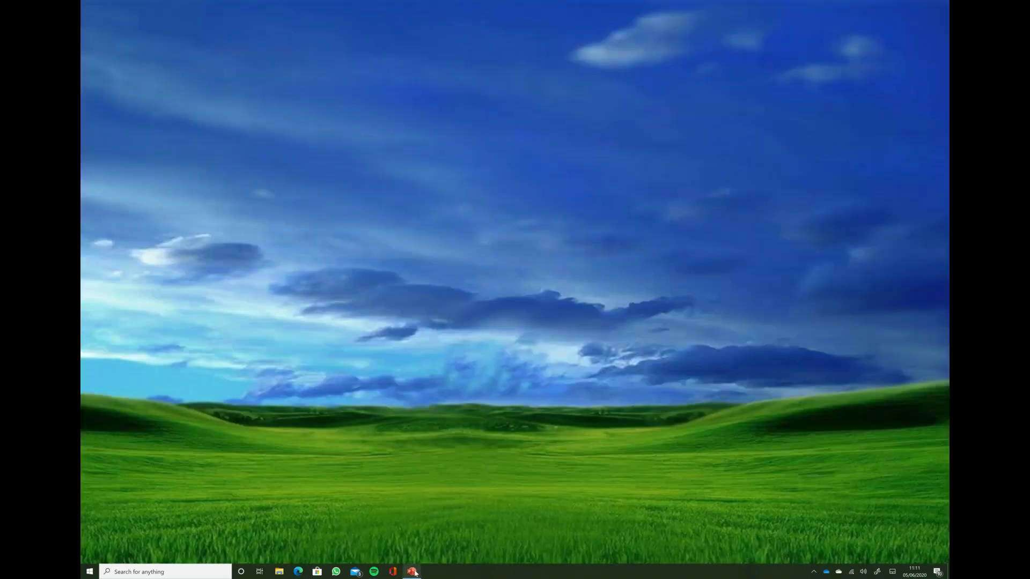
left_click(414, 572)
left_click_drag(665, 66, 597, 64)
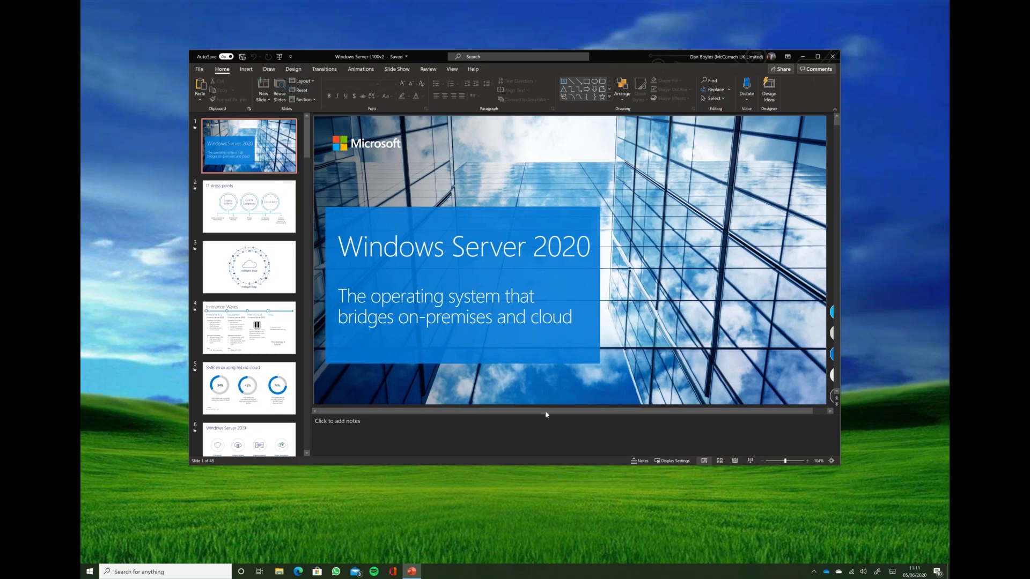
- Return to Desktop 1 through Task View and move the 2019 and 2020 budget windows upward so they sit next to each other
left_click(259, 571)
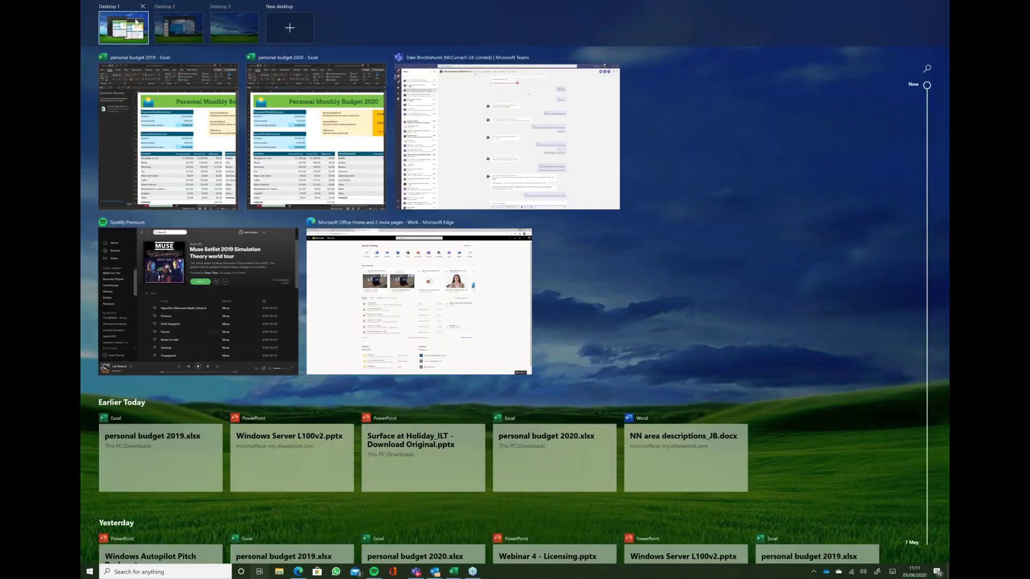
left_click(136, 22)
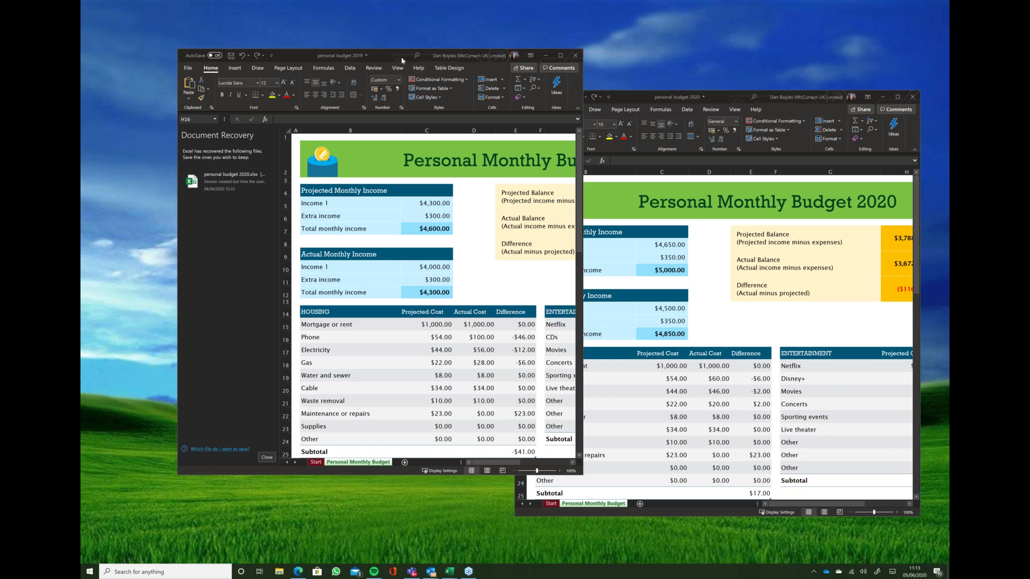
left_click_drag(401, 56, 372, 34)
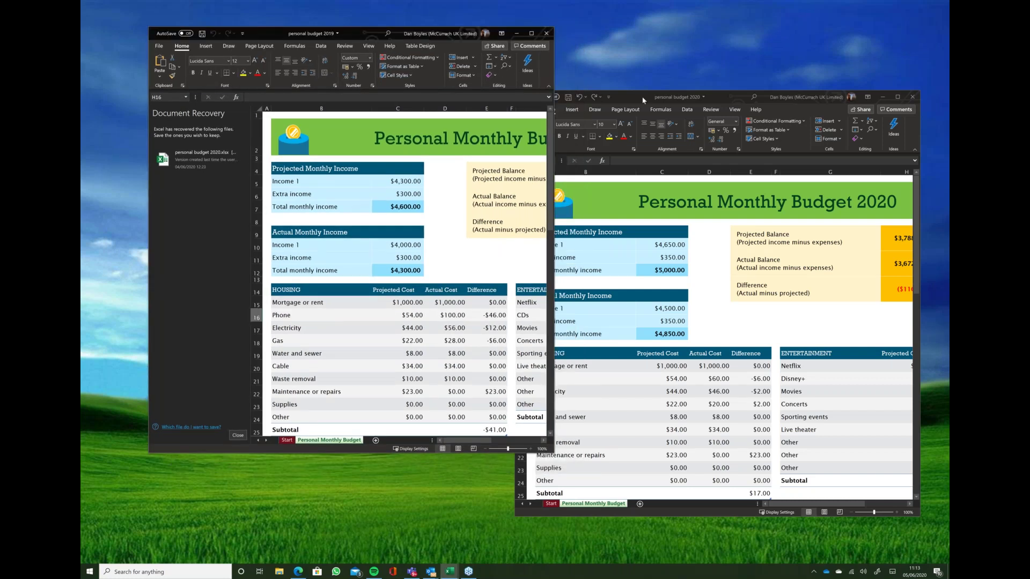
left_click_drag(642, 101, 633, 41)
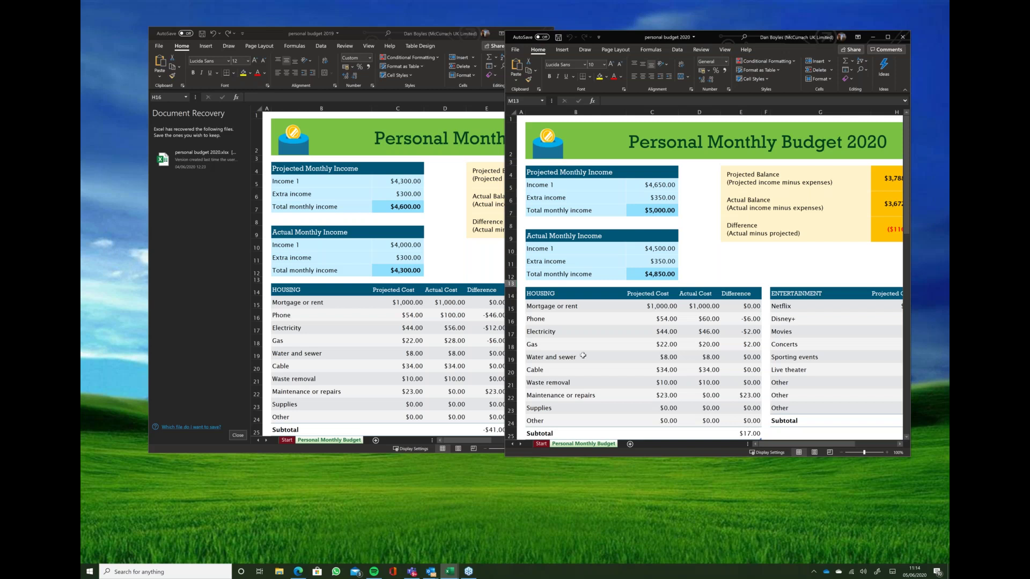
- Open the Action Centre and review the notifications grouped by app
left_click(941, 573)
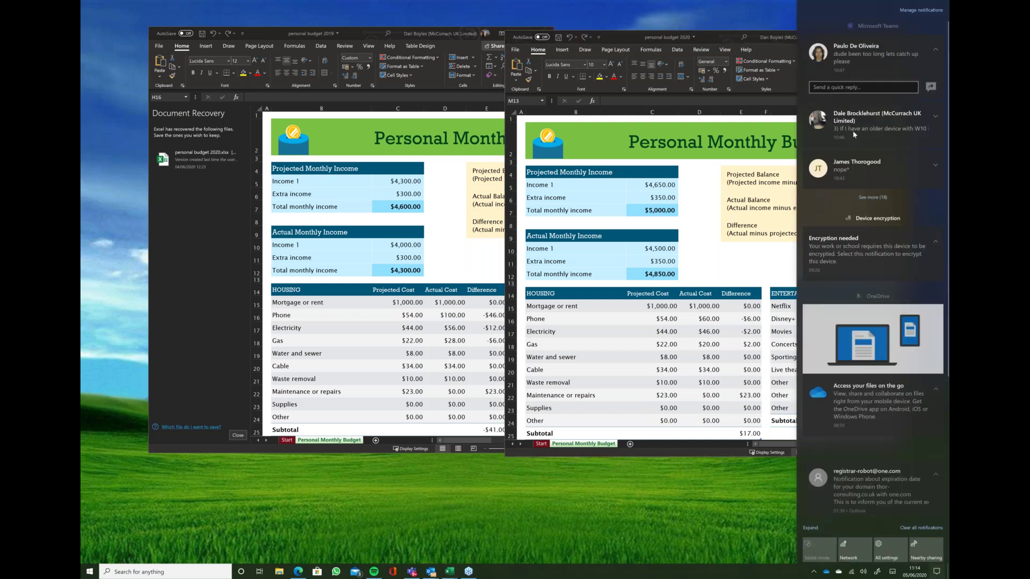
scroll(867, 185, "down", 3)
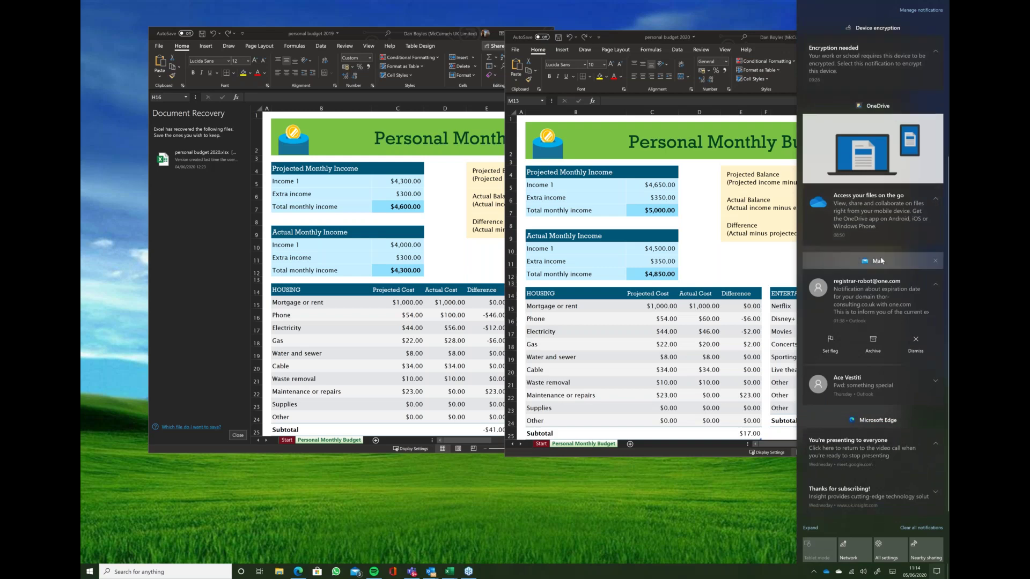
scroll(874, 225, "up", 4)
scroll(880, 256, "down", 4)
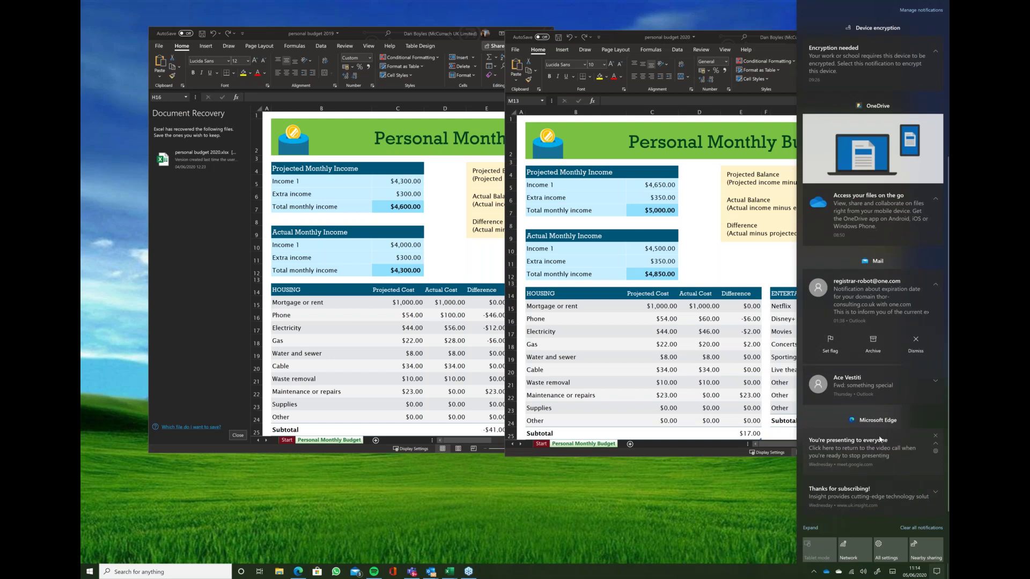
scroll(879, 440, "up", 3)
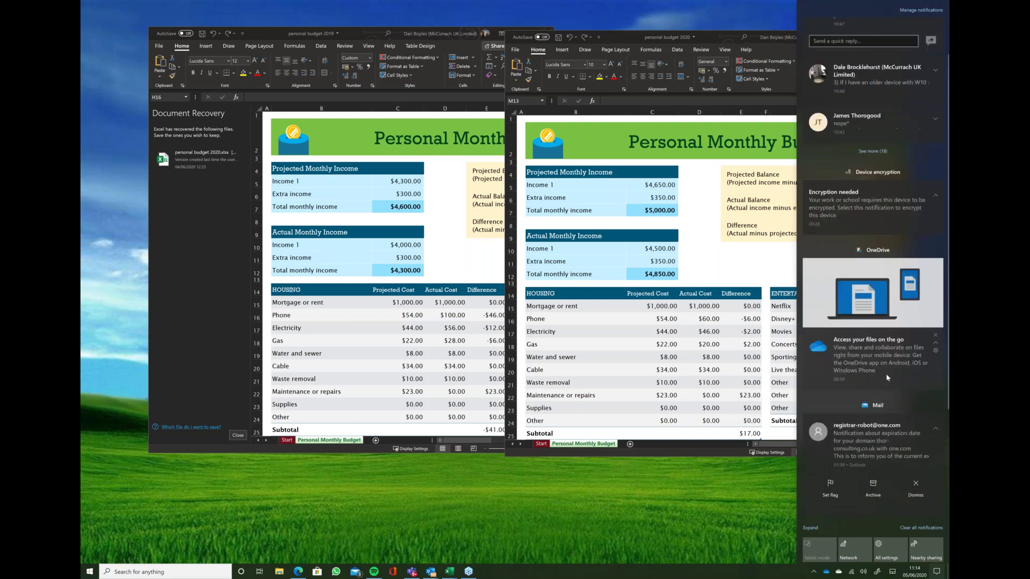
scroll(886, 384, "up", 1)
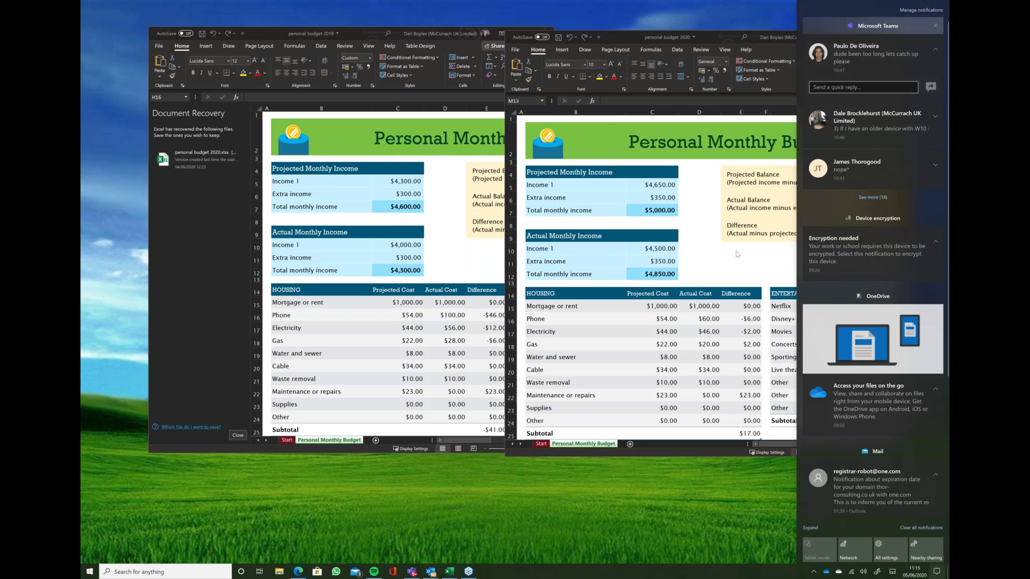
- Open the notification management settings, review the per-app notification switches, and close Settings
left_click(921, 10)
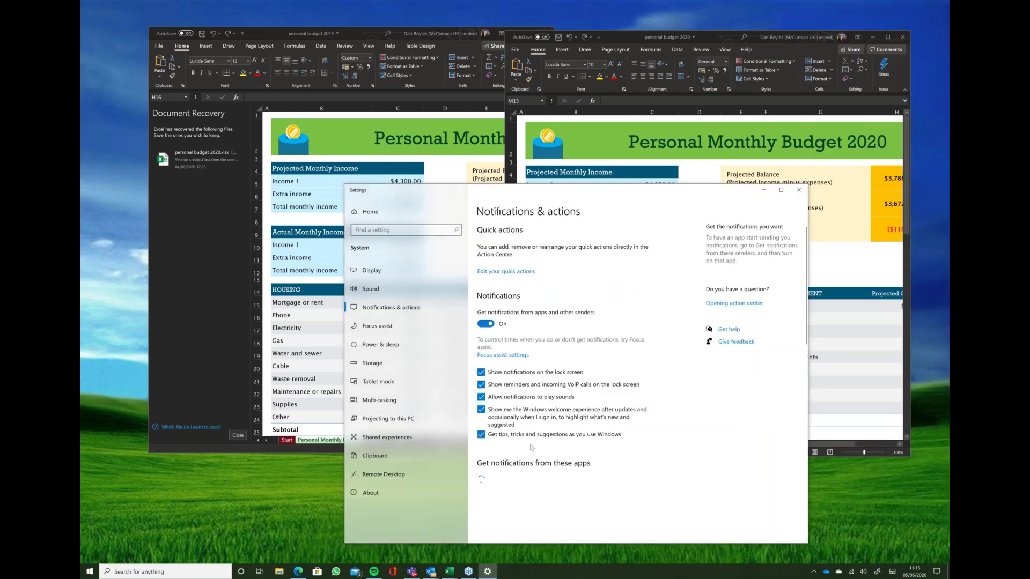
scroll(531, 442, "down", 2)
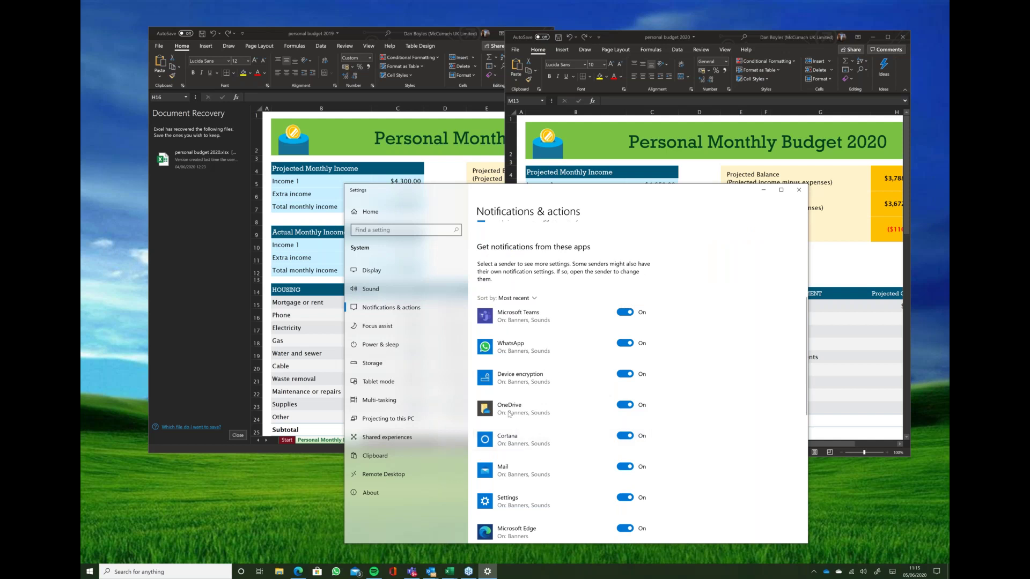
scroll(622, 456, "down", 2)
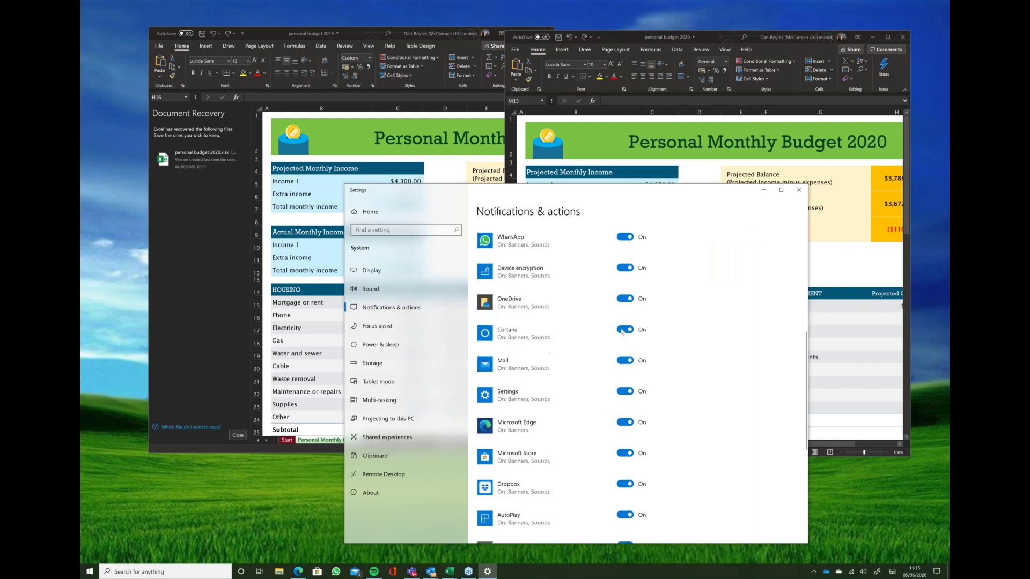
scroll(638, 301, "down", 5)
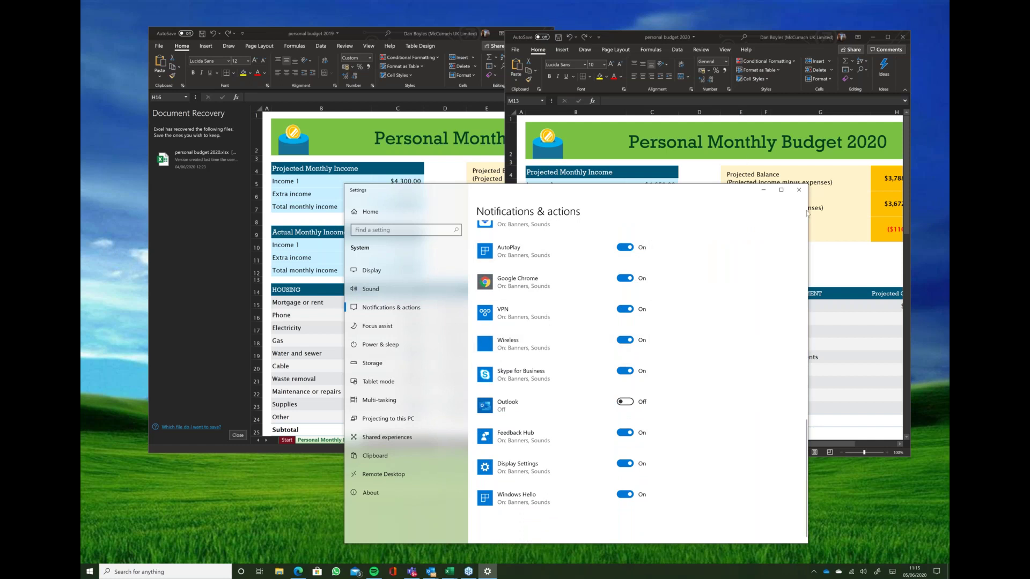
left_click(799, 190)
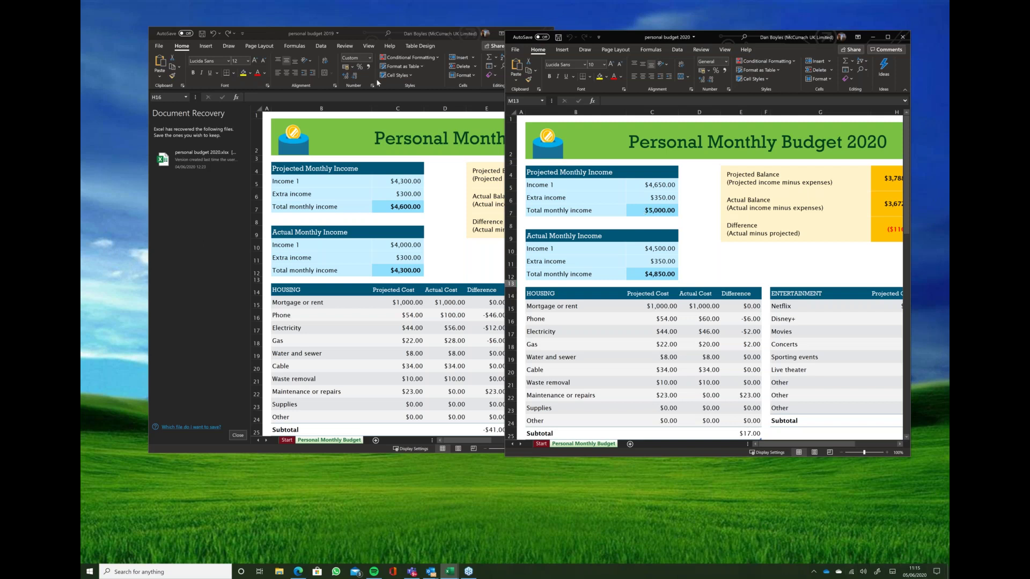
- Close the Document Recovery pane in the personal budget 2019 workbook and manually move and resize its window
left_click_drag(366, 39, 363, 94)
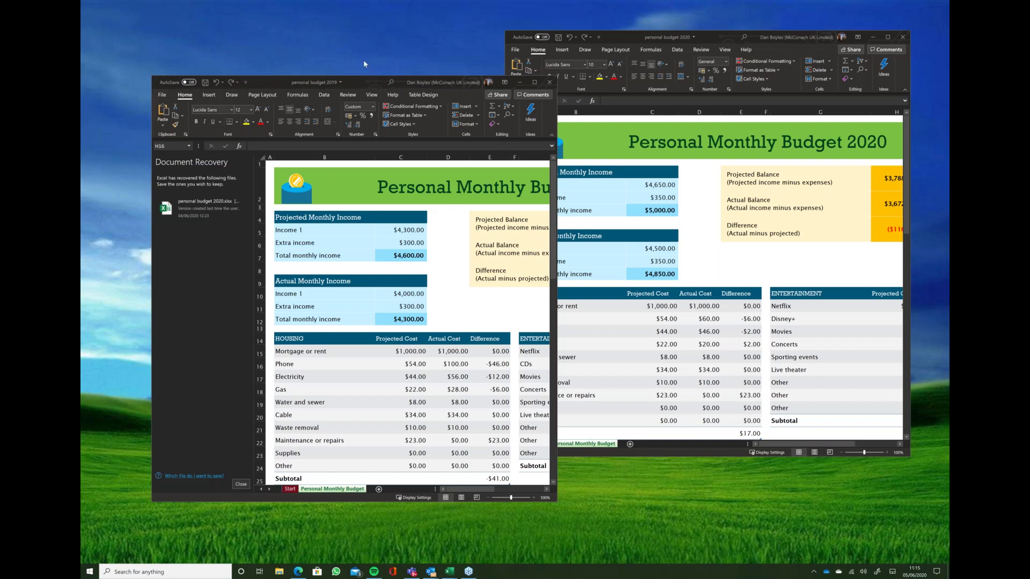
left_click(242, 485)
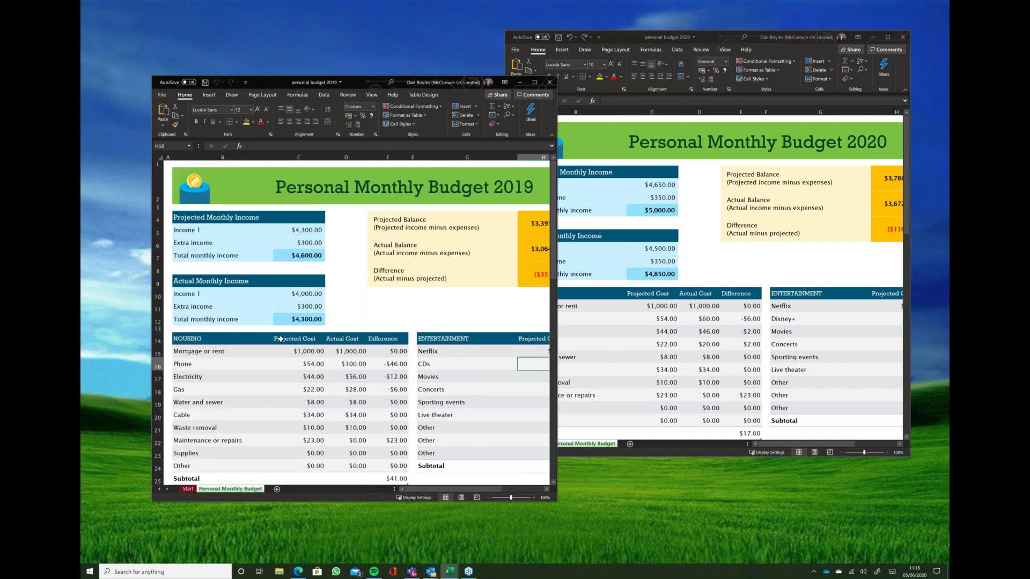
left_click_drag(367, 82, 363, 90)
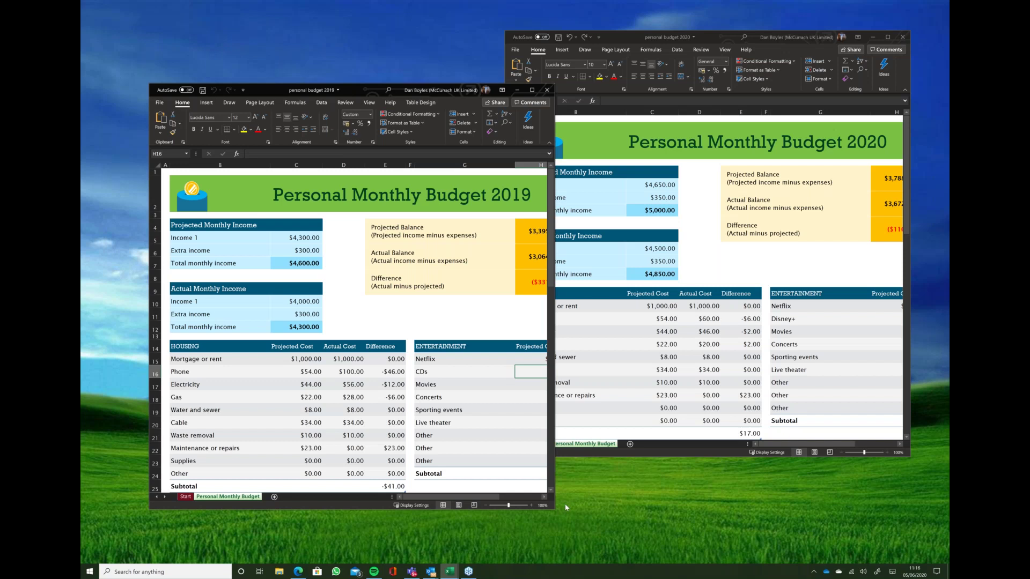
left_click_drag(553, 509, 503, 477)
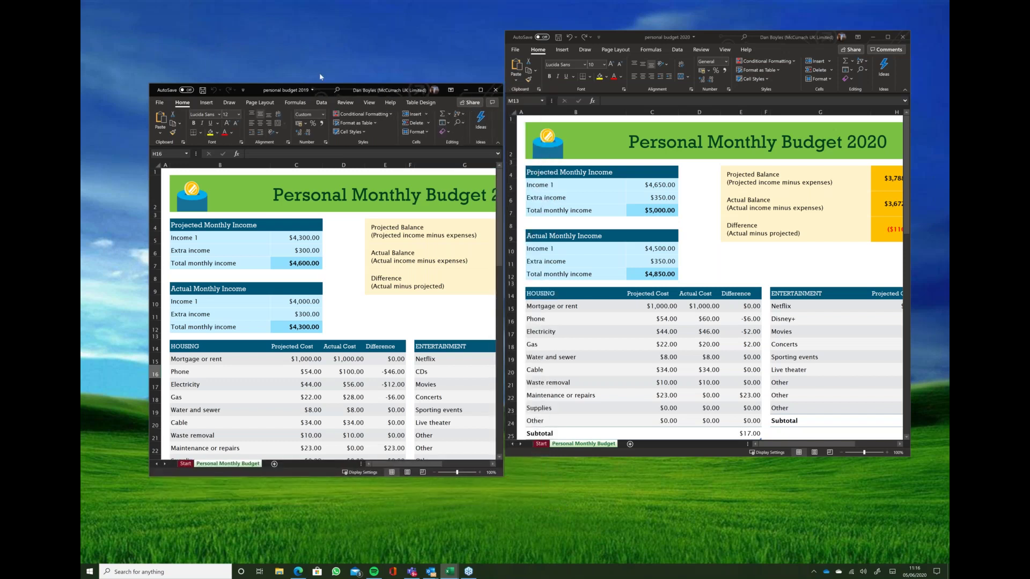
left_click_drag(324, 95, 279, 24)
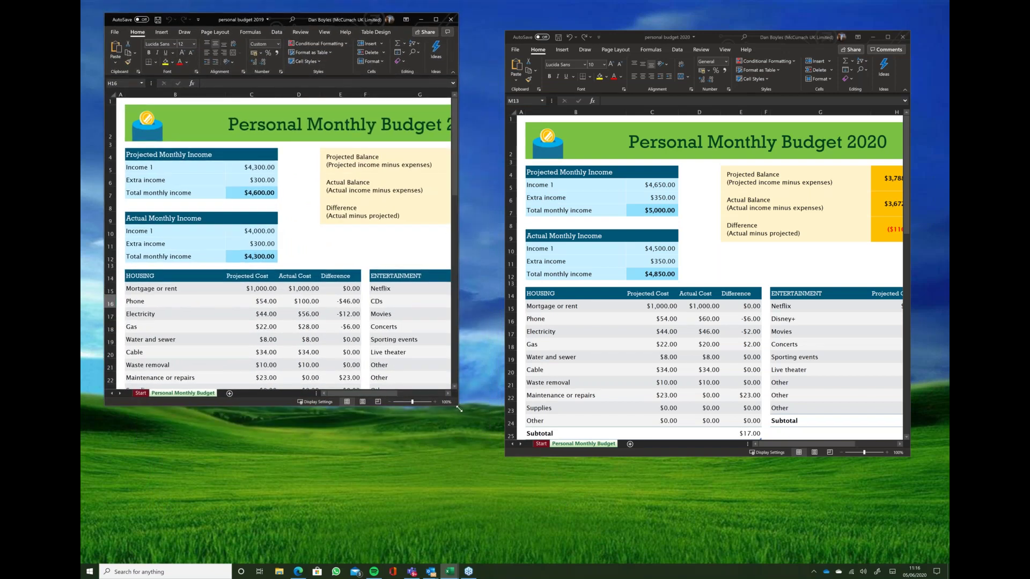
left_click_drag(469, 428, 487, 534)
- Manually reposition the personal budget 2020 window around the 2019 one, bringing each workbook to the front in turn
left_click_drag(725, 33, 711, 13)
left_click_drag(592, 25, 533, 35)
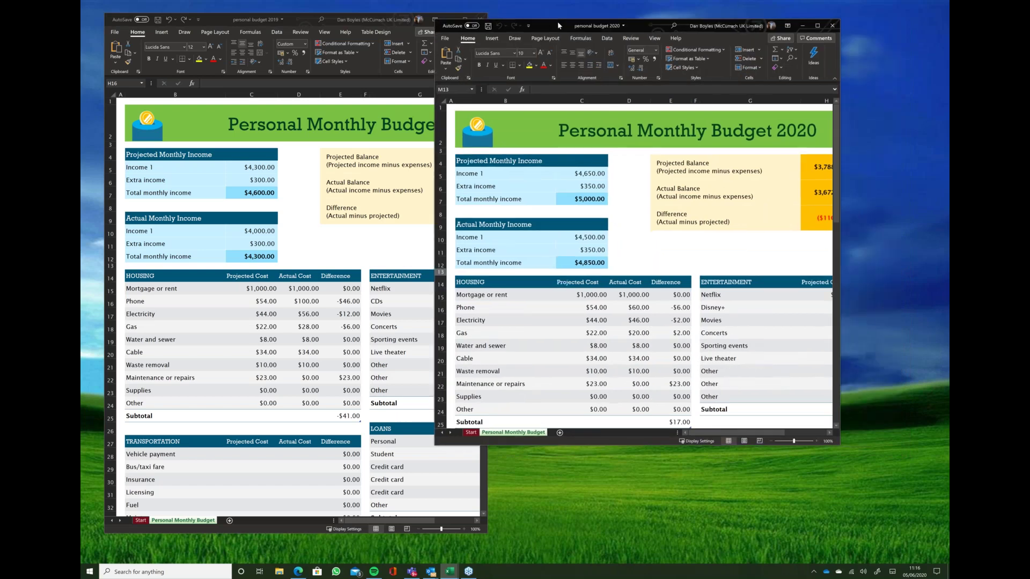
left_click(397, 195)
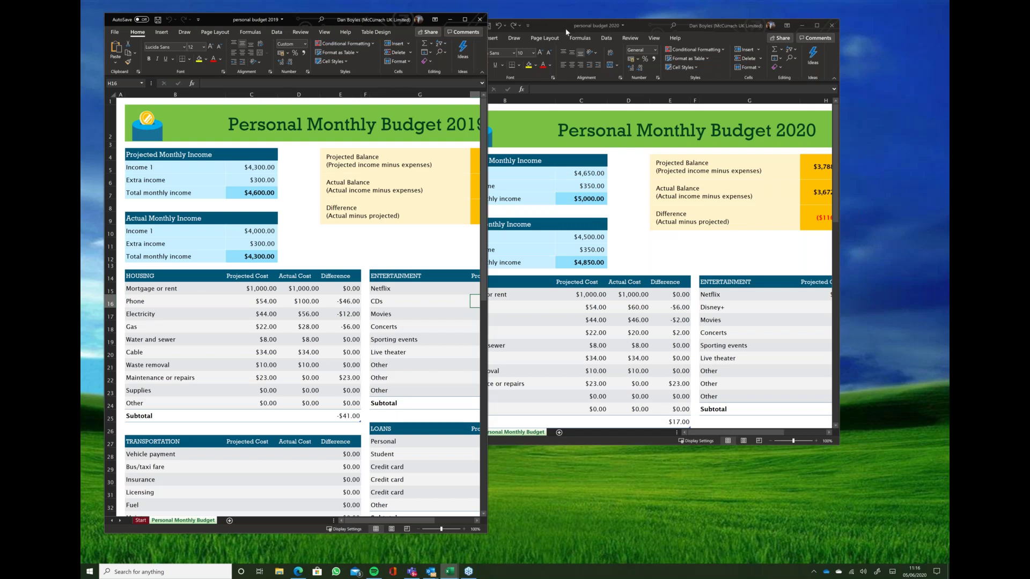
left_click_drag(566, 32, 610, 34)
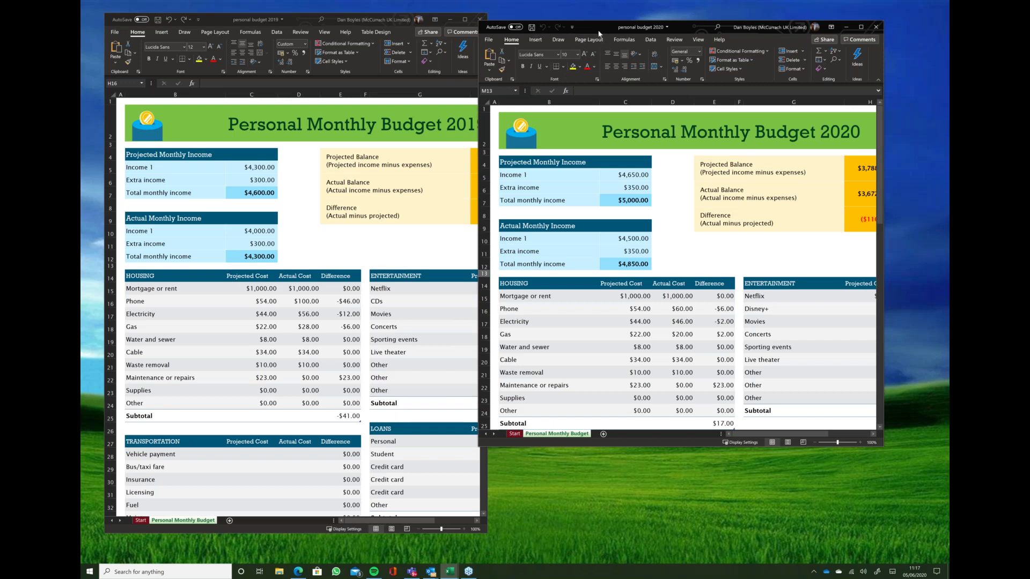
left_click_drag(599, 33, 545, 74)
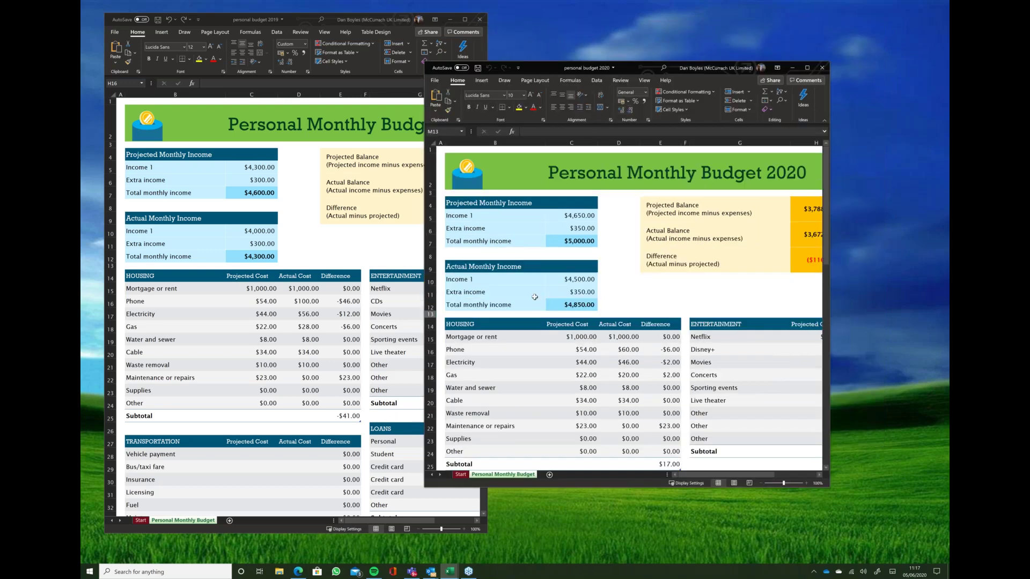
left_click(306, 142)
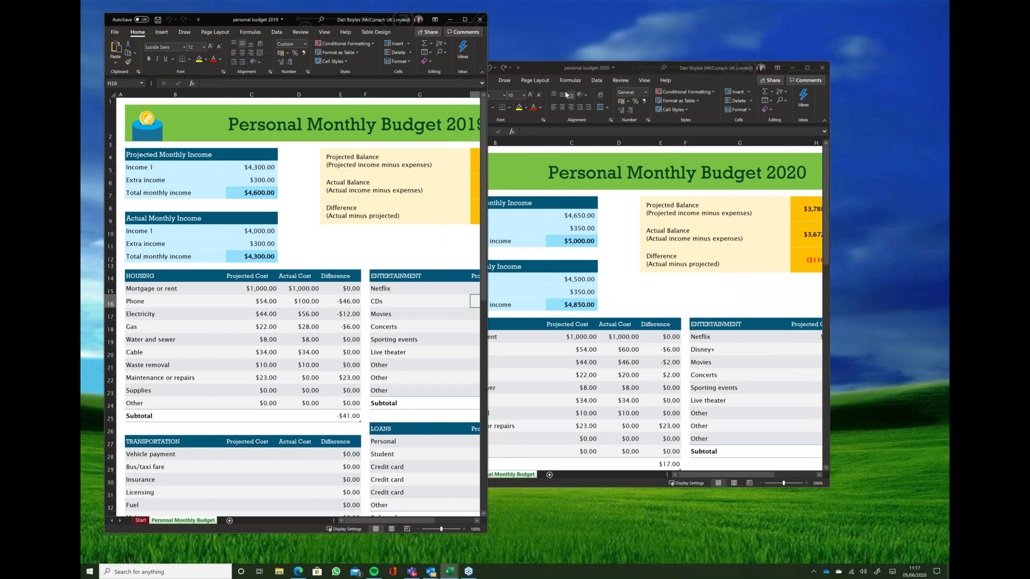
- Snap the personal budget 2020 window to the right half of the screen and fill the left half with personal budget 2019
left_click_drag(581, 71, 948, 77)
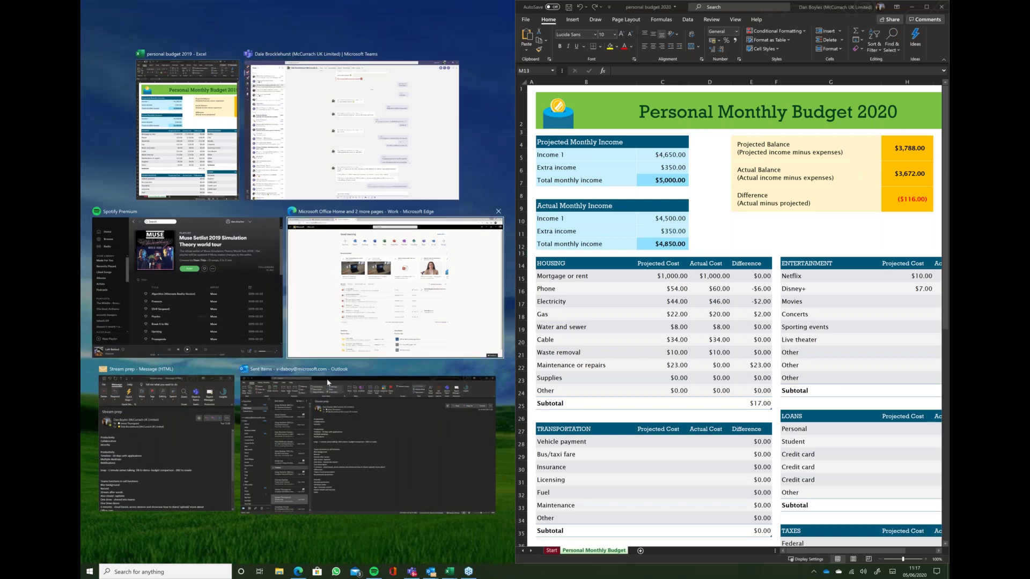
left_click(201, 158)
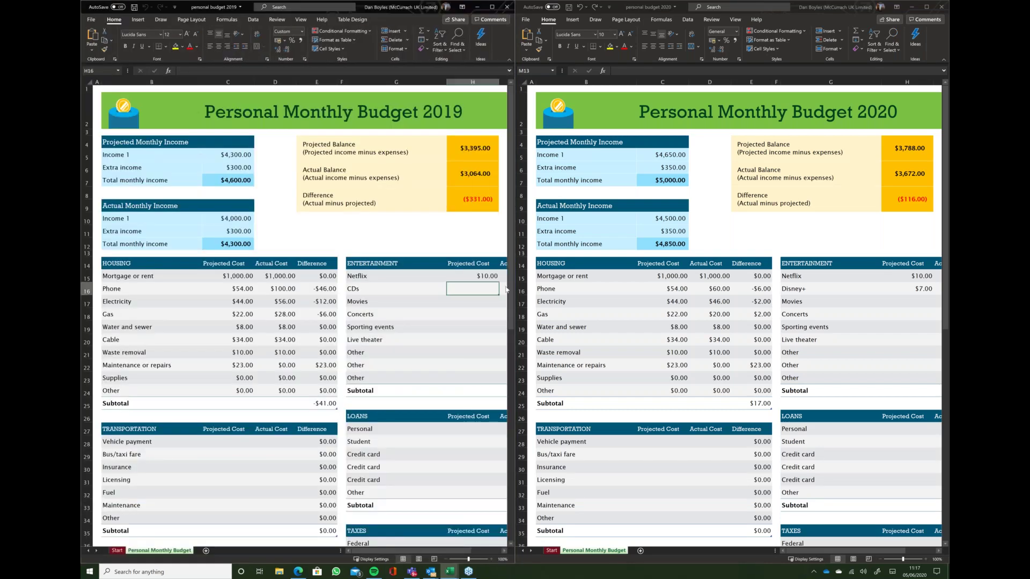
- Compare the 2019 and 2020 budgets side by side by looking through both worksheets
scroll(384, 280, "down", 1)
left_click(384, 280)
scroll(384, 280, "down", 5)
scroll(384, 279, "up", 6)
left_click(606, 274)
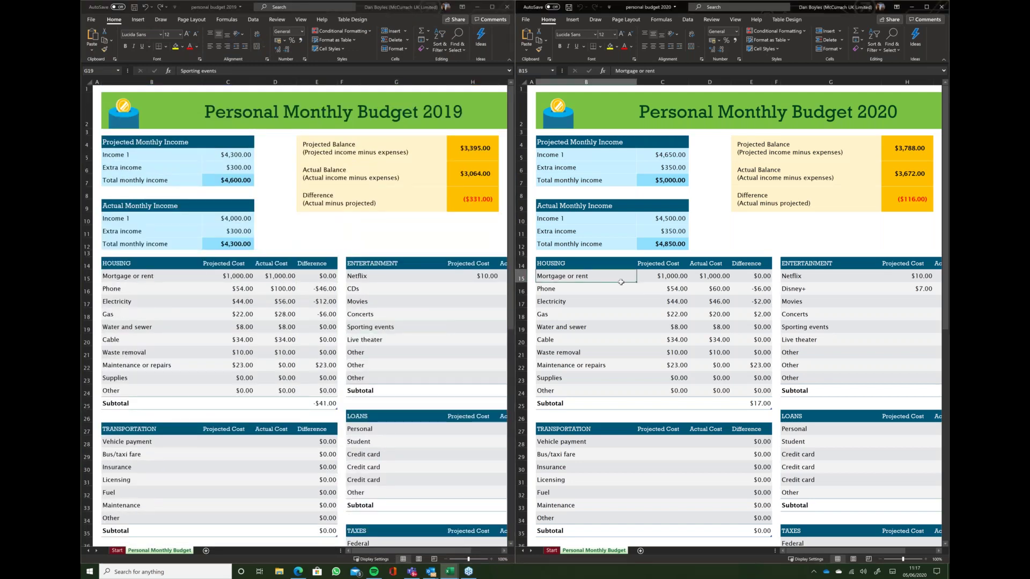
scroll(606, 271, "down", 5)
scroll(606, 271, "up", 5)
- Snap the personal budget 2020 window to the upper-right quarter of the screen and fill the quarter below it with Spotify
left_click(929, 8)
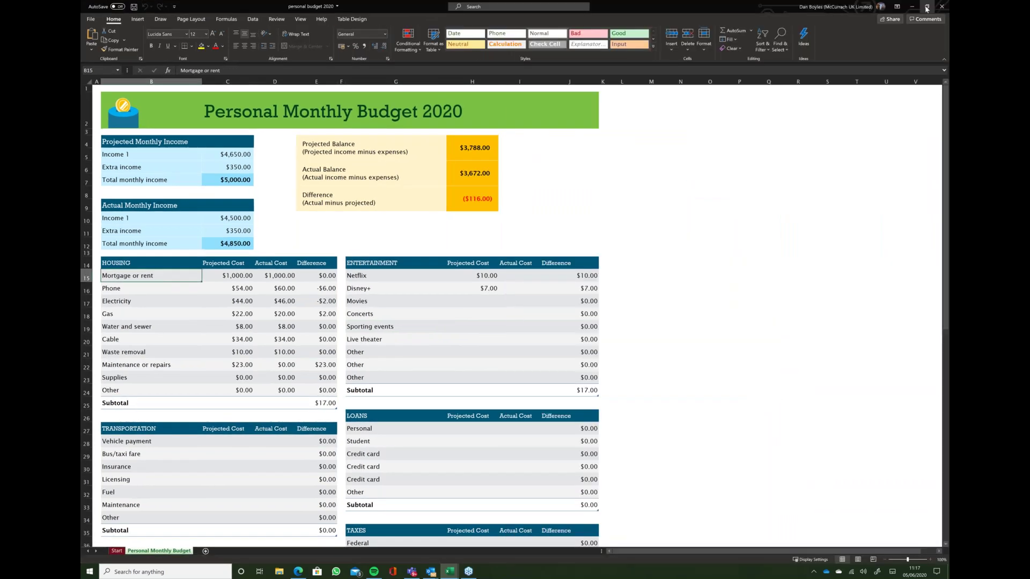
left_click(926, 7)
left_click_drag(639, 119, 948, 1)
left_click(719, 370)
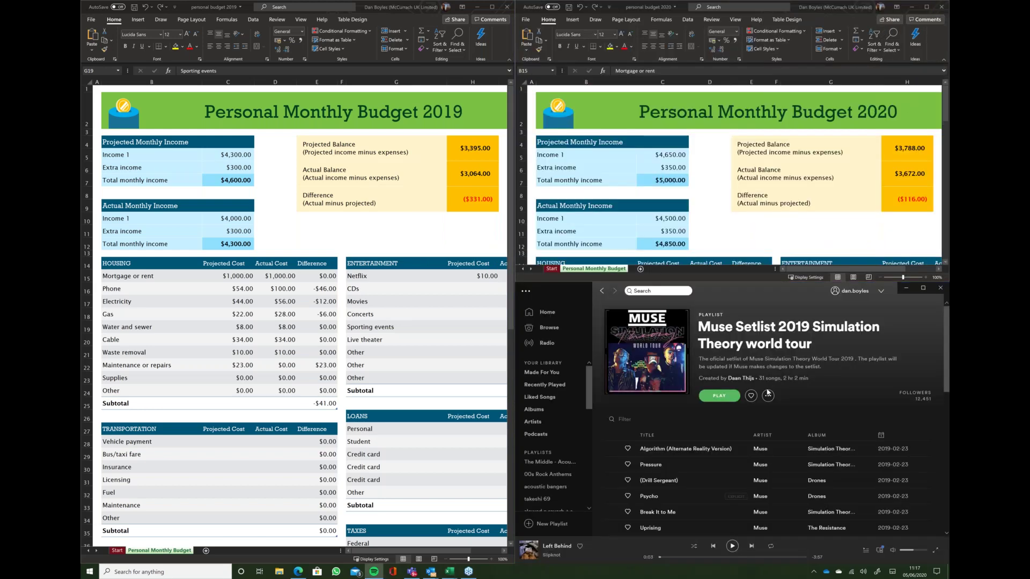
- Show the desktop, bring back personal budget 2020 snapped to the right half, and fill the left half with personal budget 2019
scroll(764, 394, "down", 5)
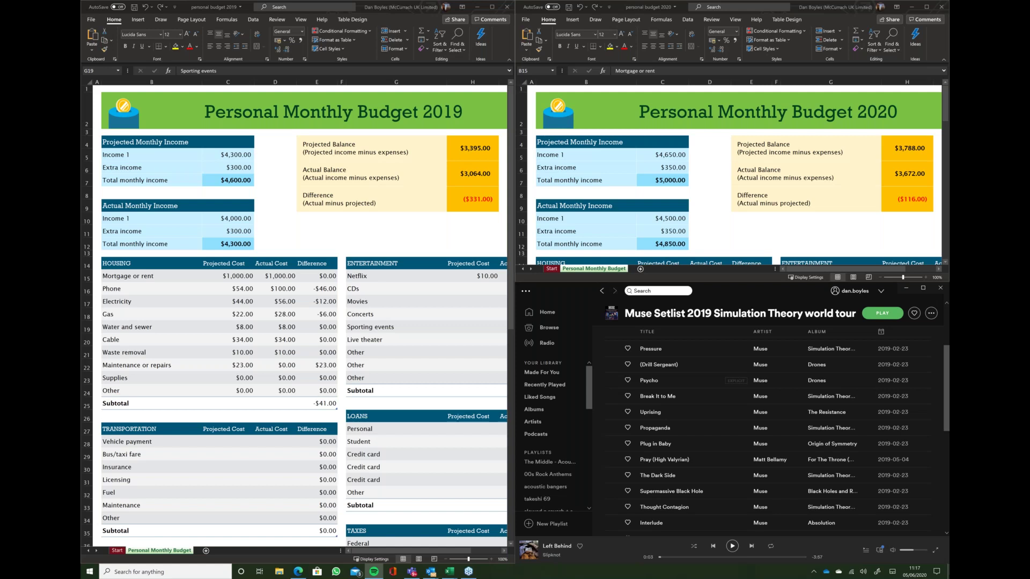
key("super+d")
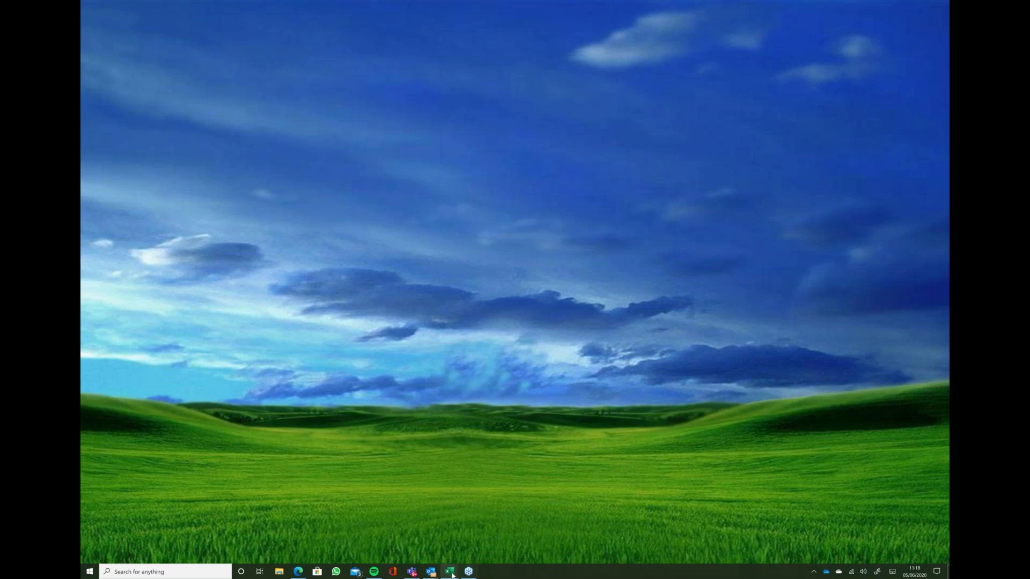
mouse_move(451, 571)
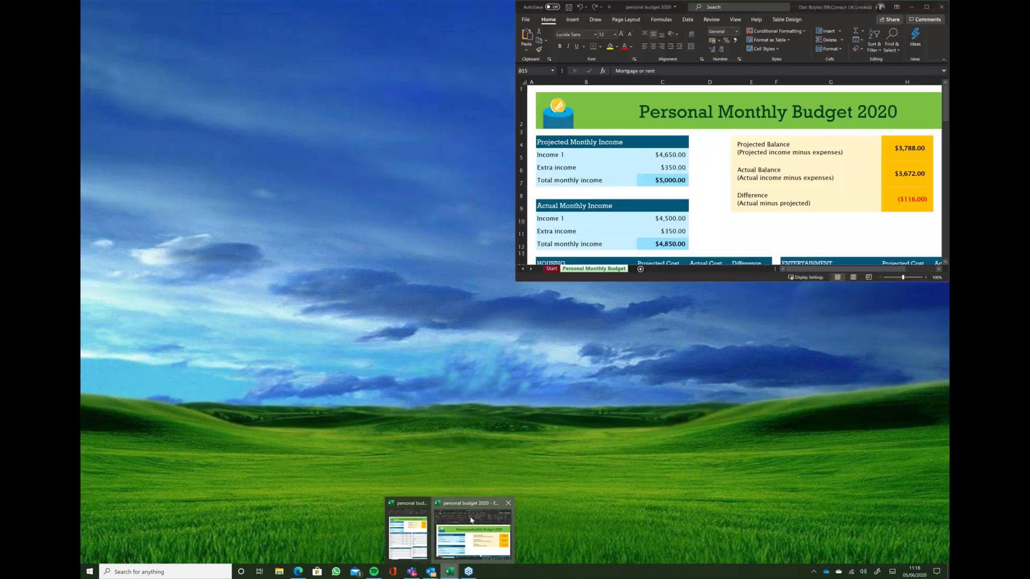
left_click(468, 521)
left_click_drag(787, 8, 949, 83)
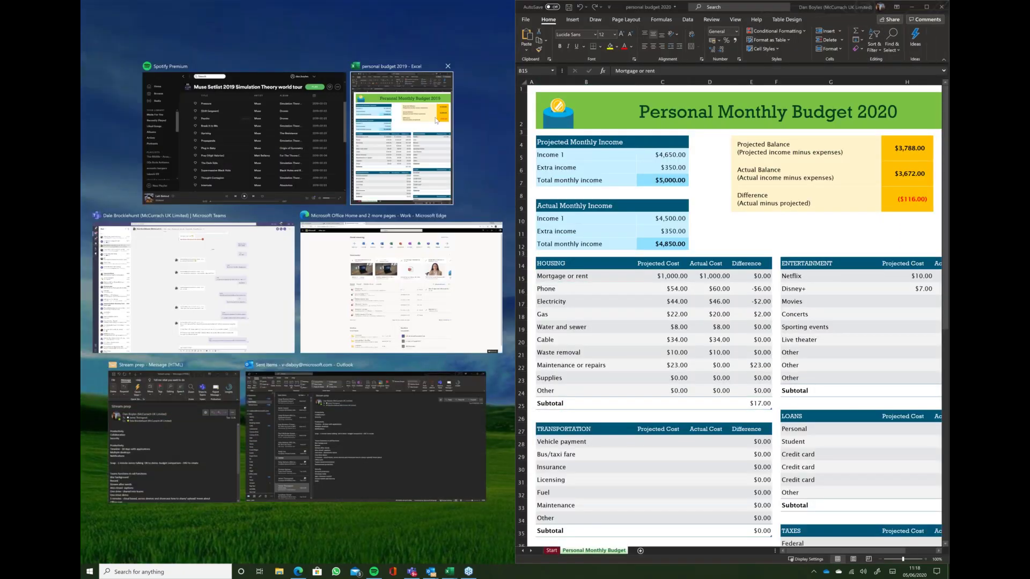
left_click(435, 121)
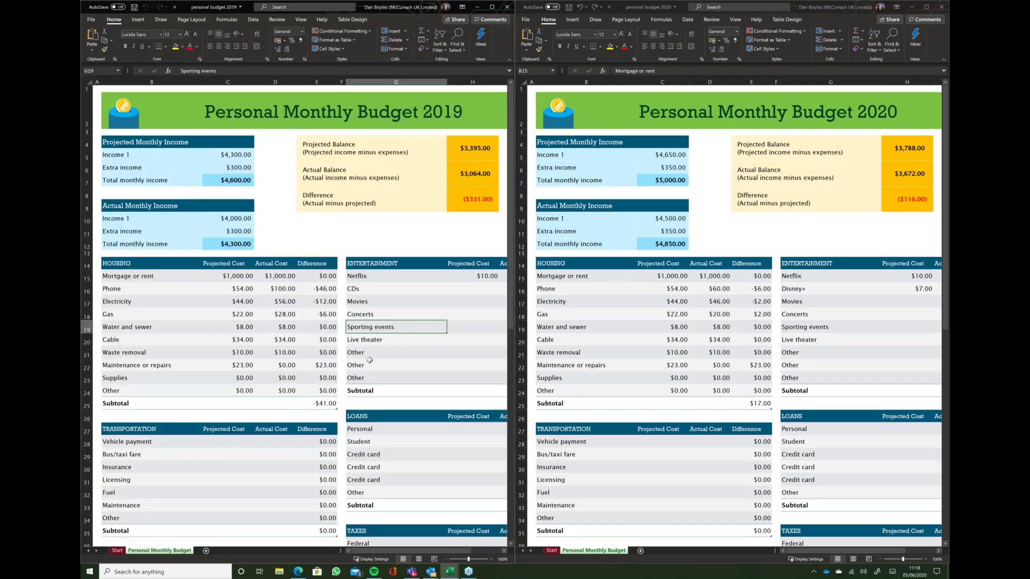
- Clear the two workbooks away to the desktop and switch to Microsoft Teams
mouse_move(430, 573)
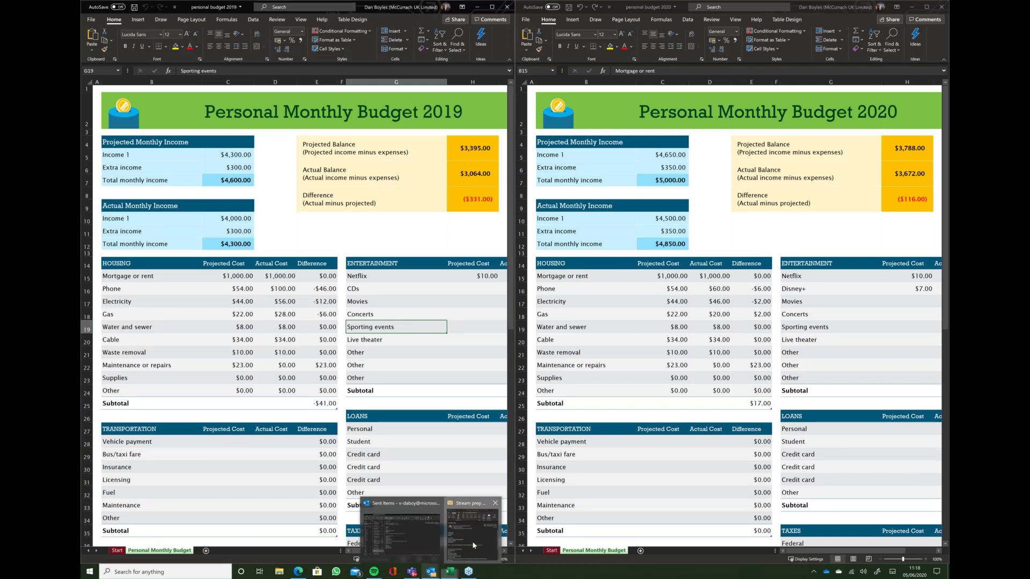
key("Escape")
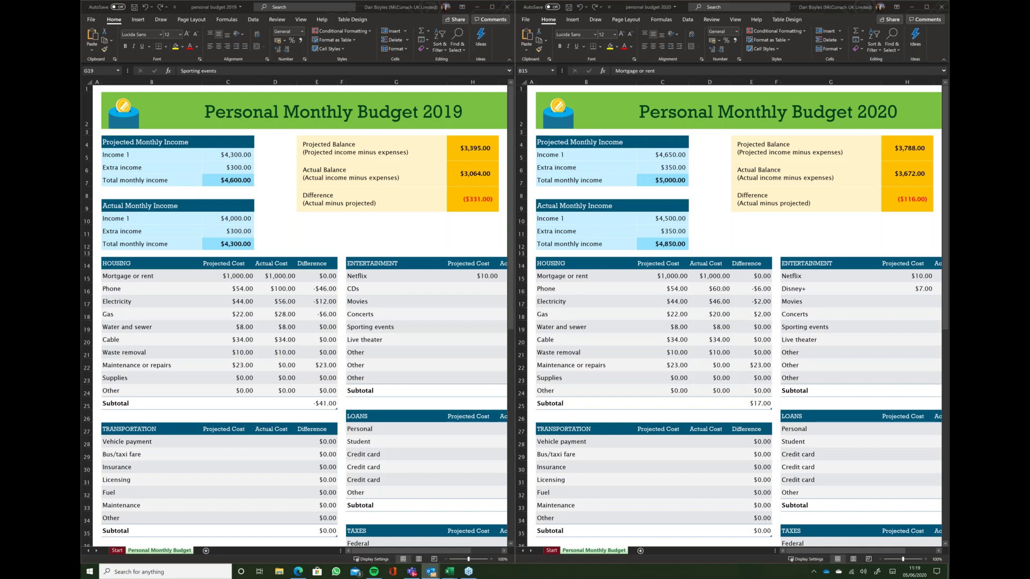
key("super+d")
mouse_move(412, 574)
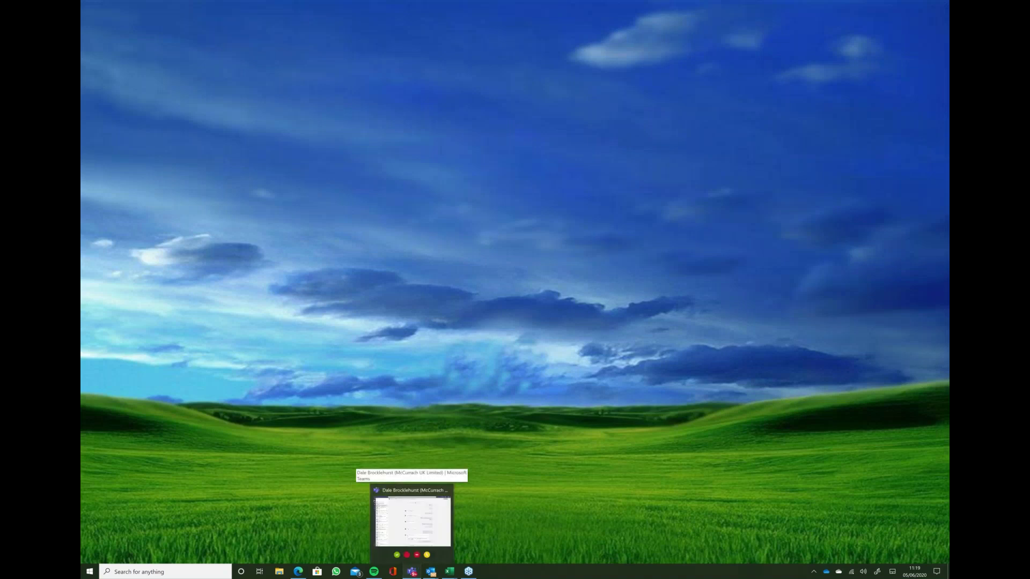
left_click(412, 519)
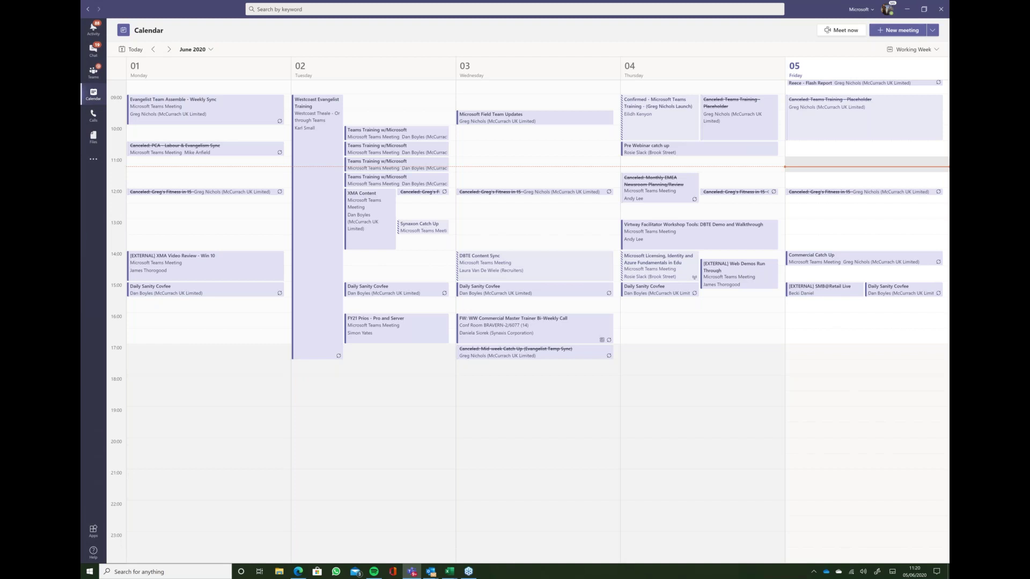
- Start an instant meeting from the Teams calendar, check its custom audio setup, and join with camera and microphone on
left_click(432, 573)
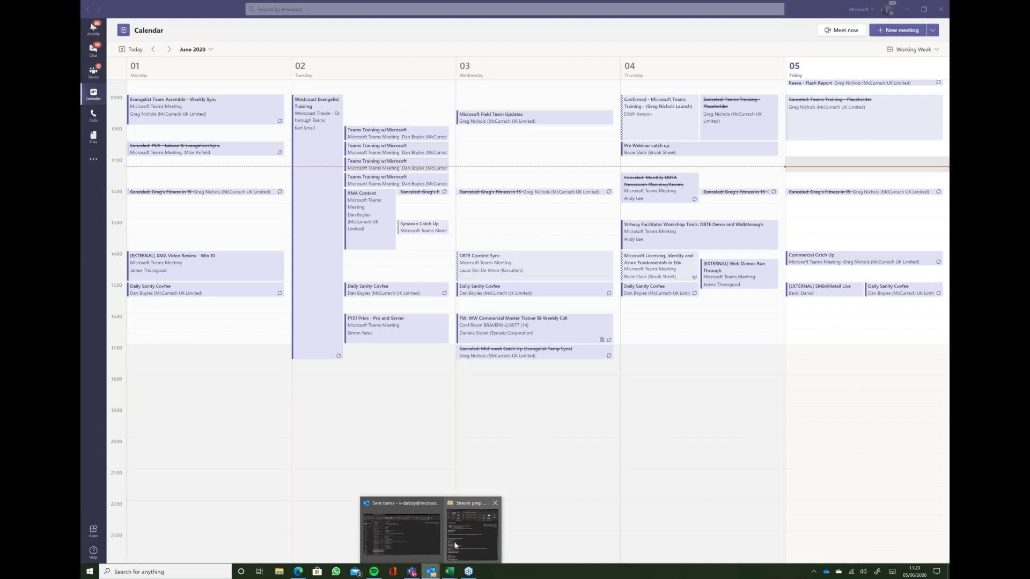
left_click(856, 29)
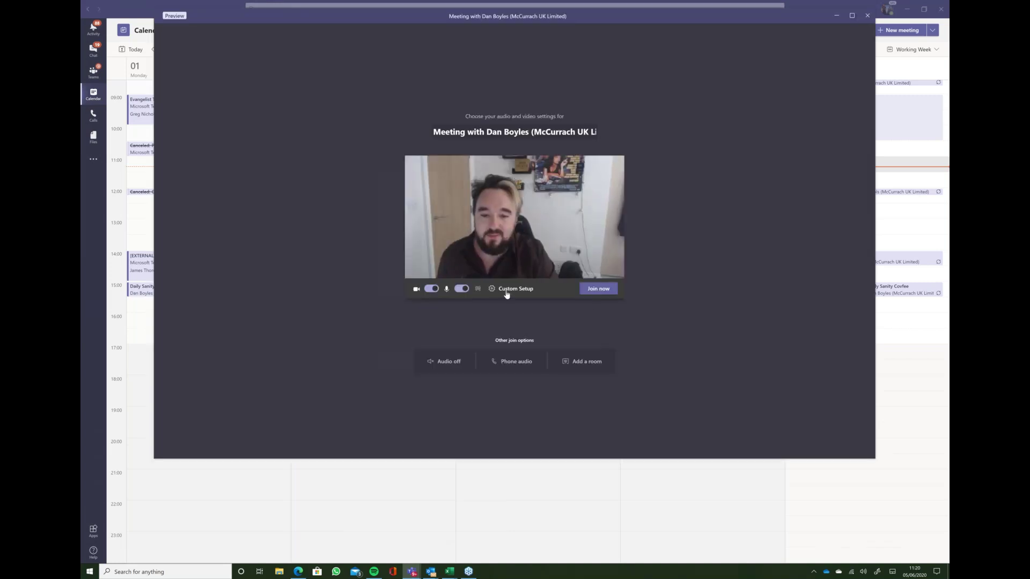
left_click(506, 291)
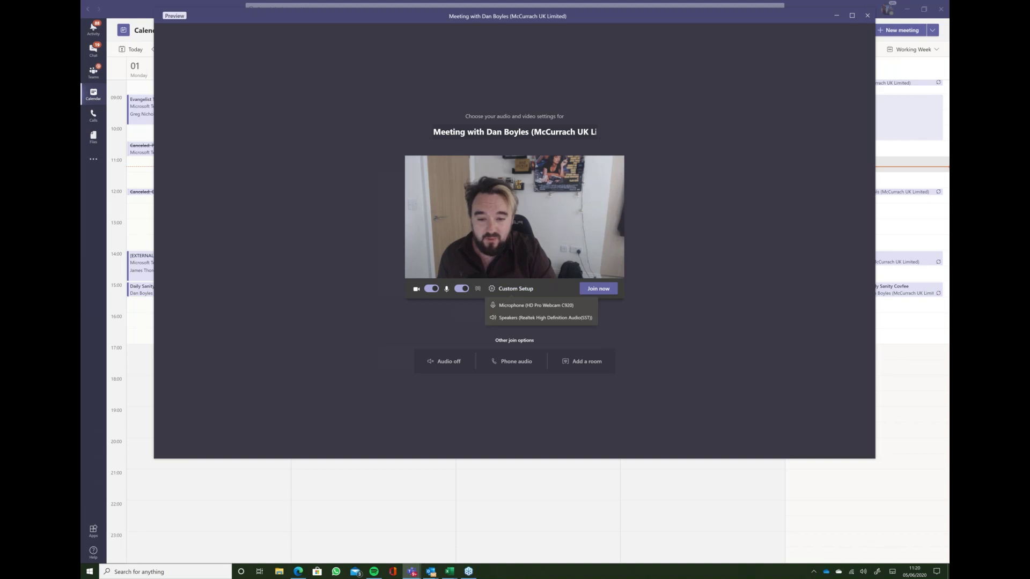
left_click(523, 290)
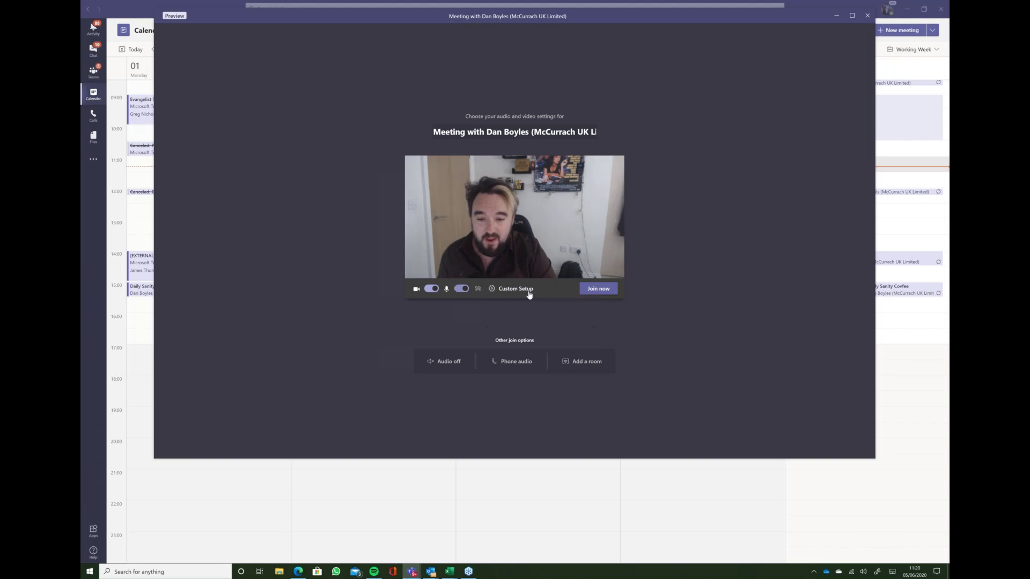
left_click(589, 290)
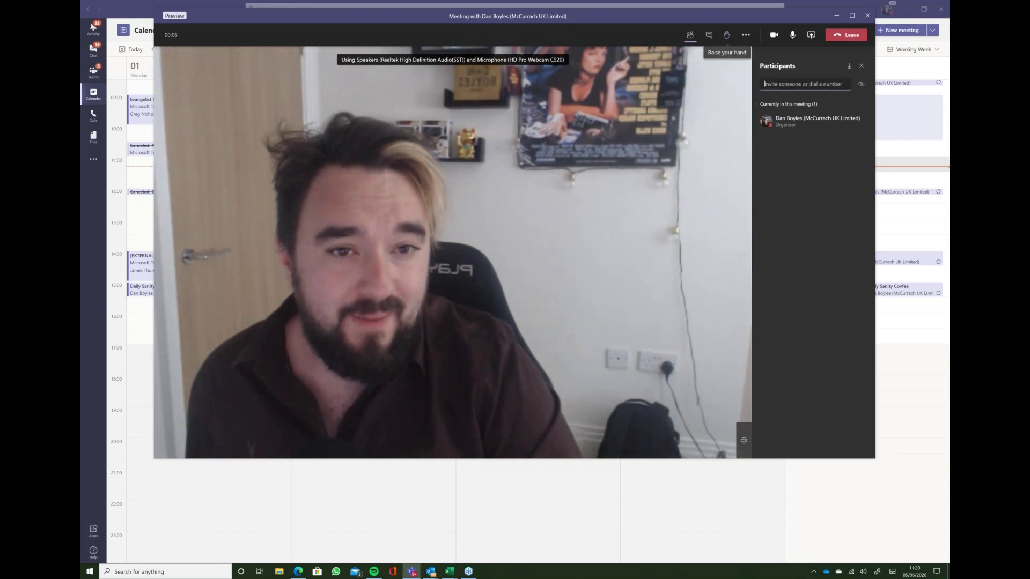
- Show the meeting's device settings and mute the microphone before closing the meeting and returning to the desktop
left_click(745, 34)
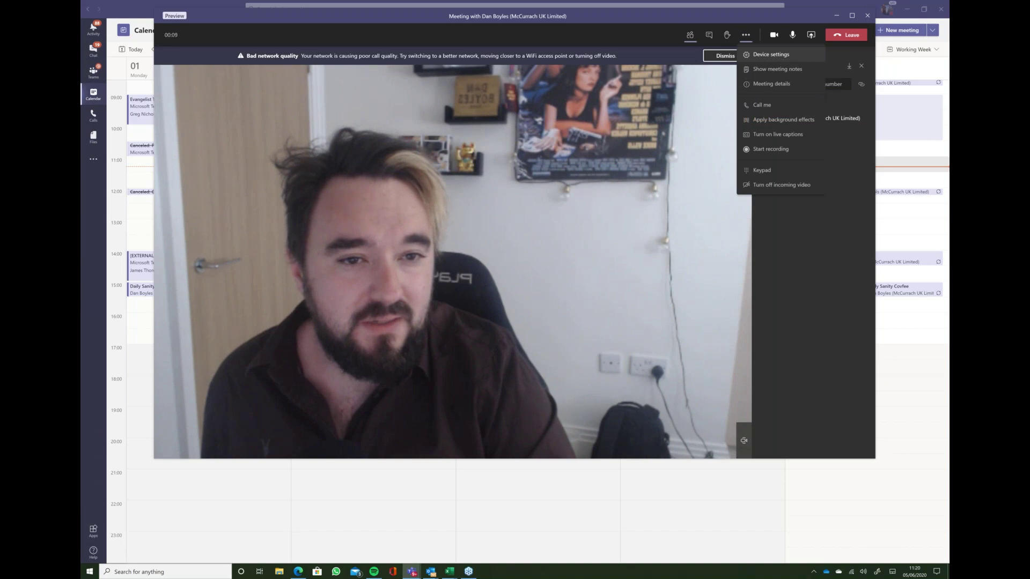
left_click(771, 54)
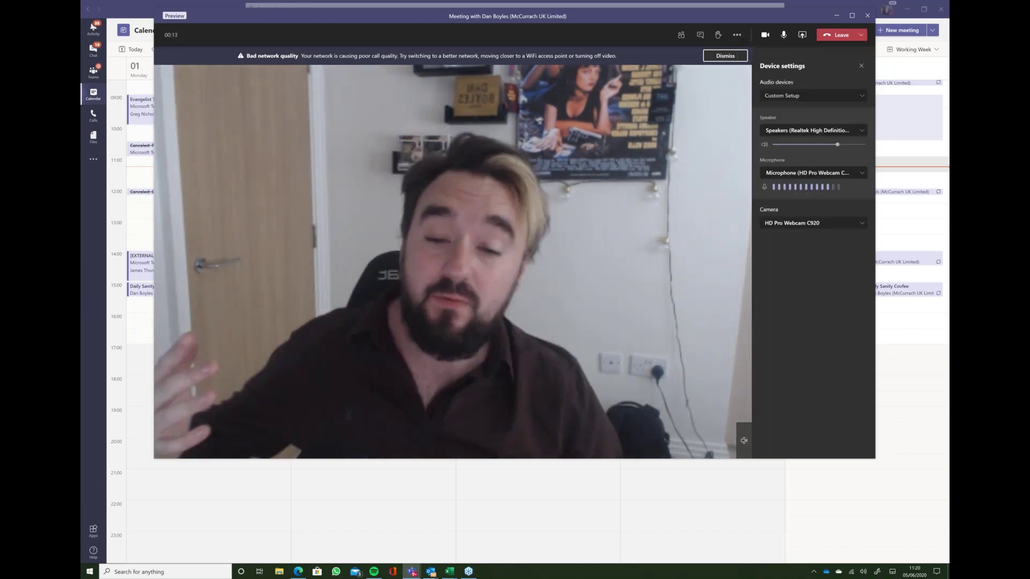
left_click(729, 56)
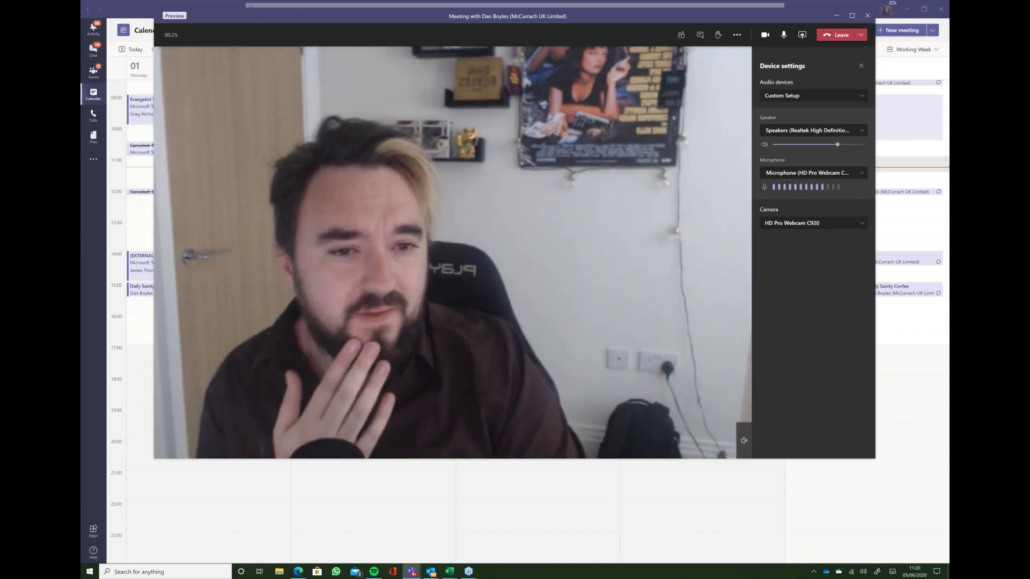
left_click(783, 34)
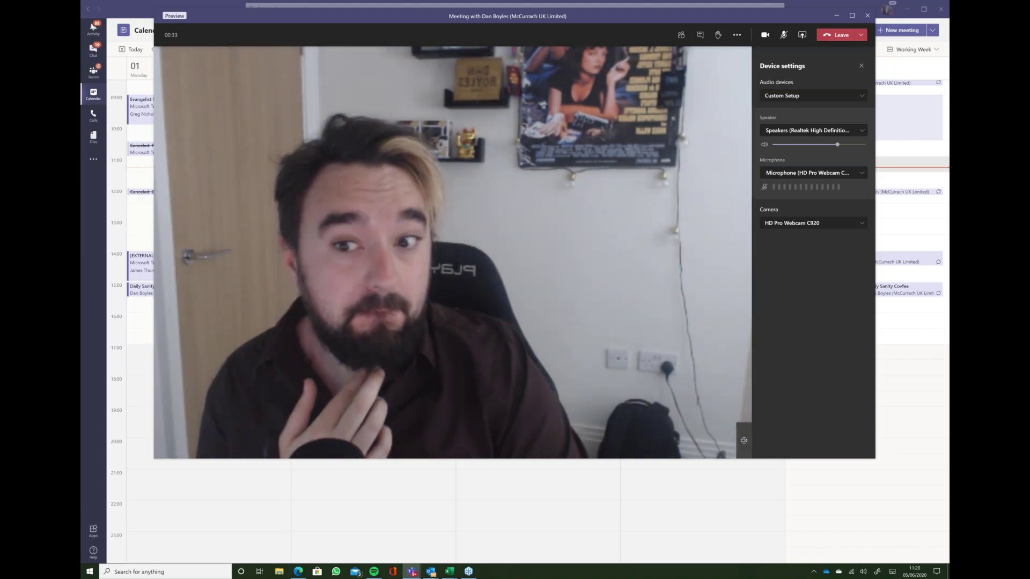
left_click(868, 15)
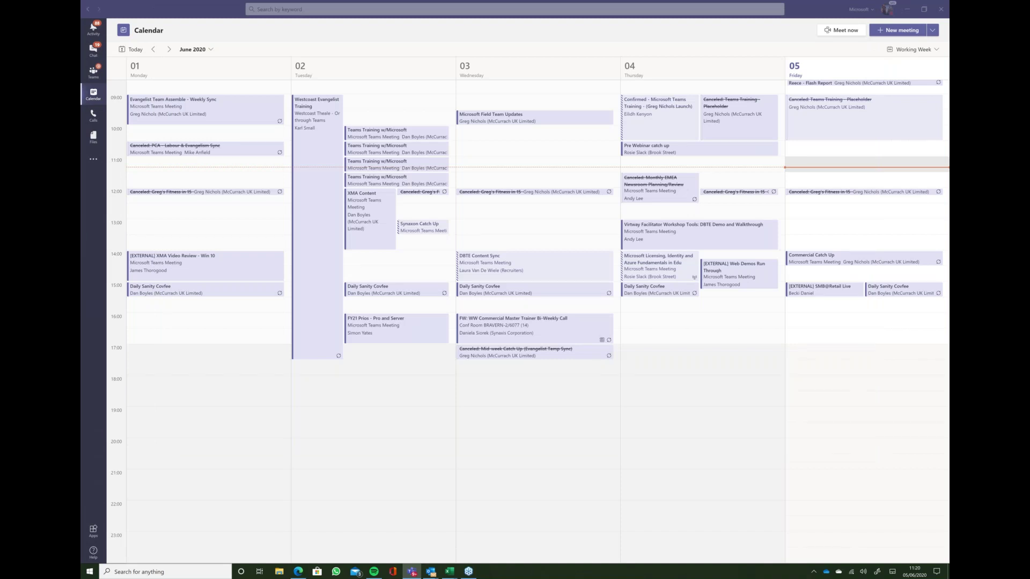
key("super+d")
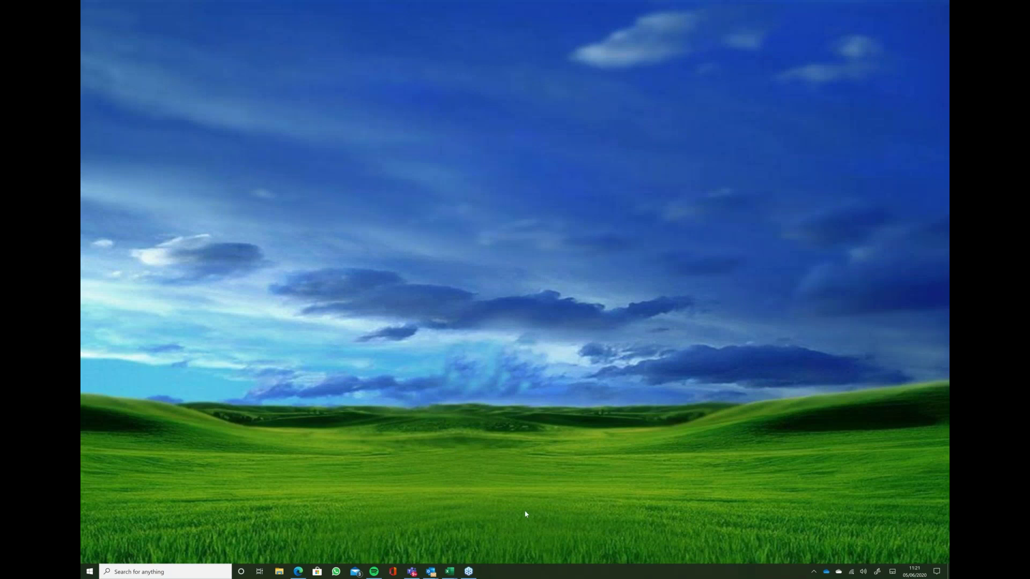
- Start and join another instant Teams meeting with the microphone off, and finish by closing it and minimising Teams
mouse_move(412, 571)
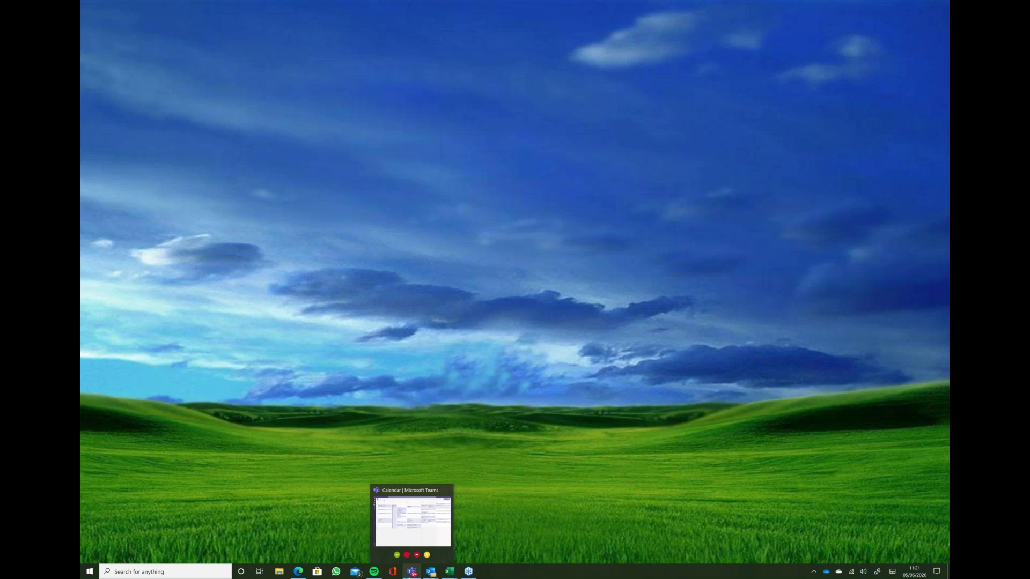
left_click(412, 571)
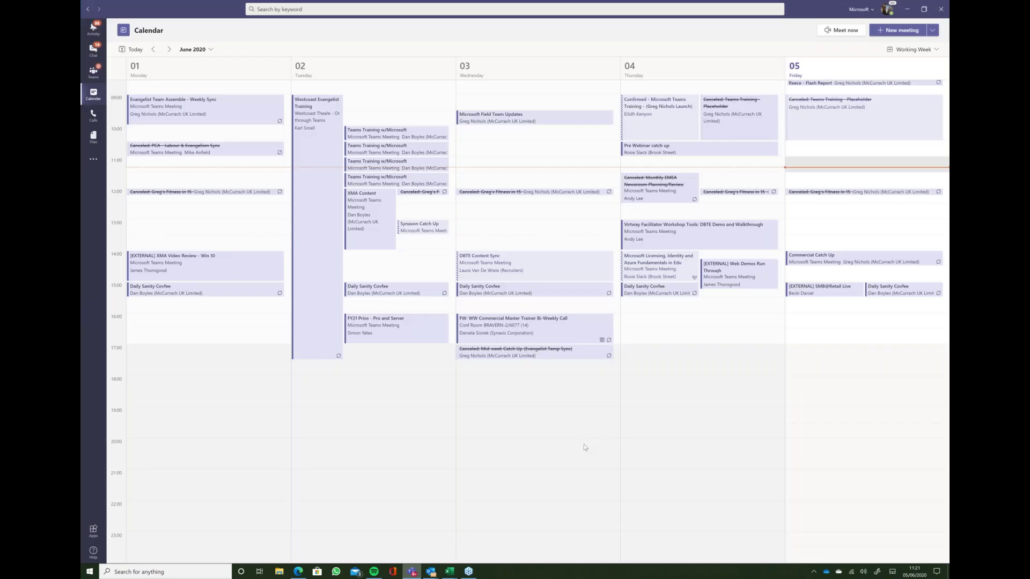
left_click(860, 36)
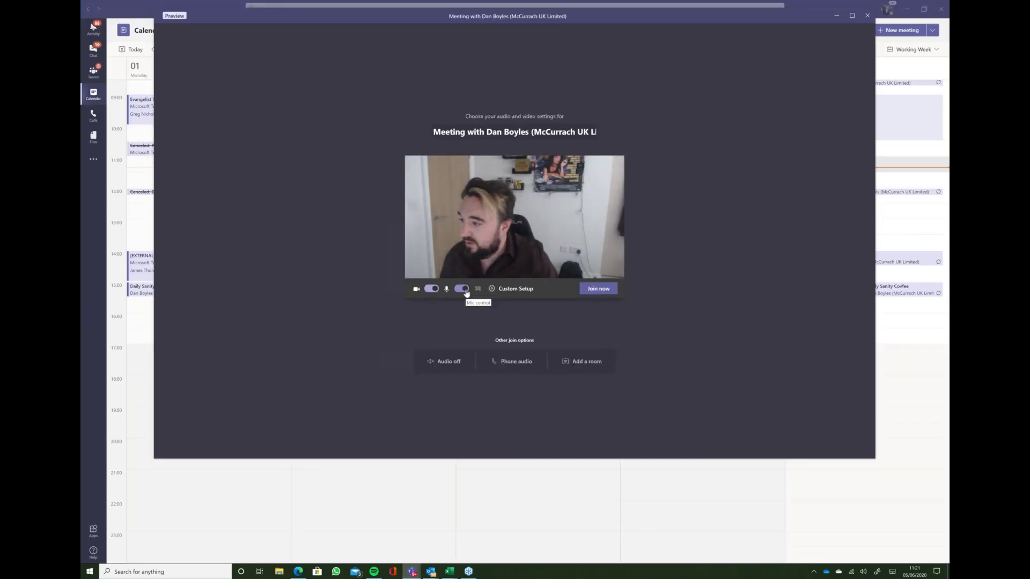
left_click(461, 289)
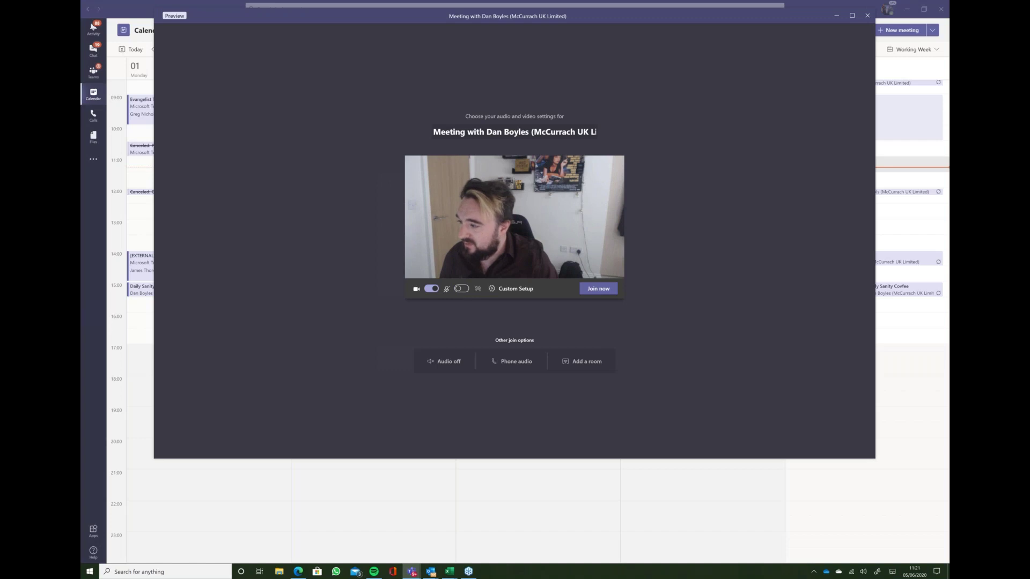
left_click(598, 290)
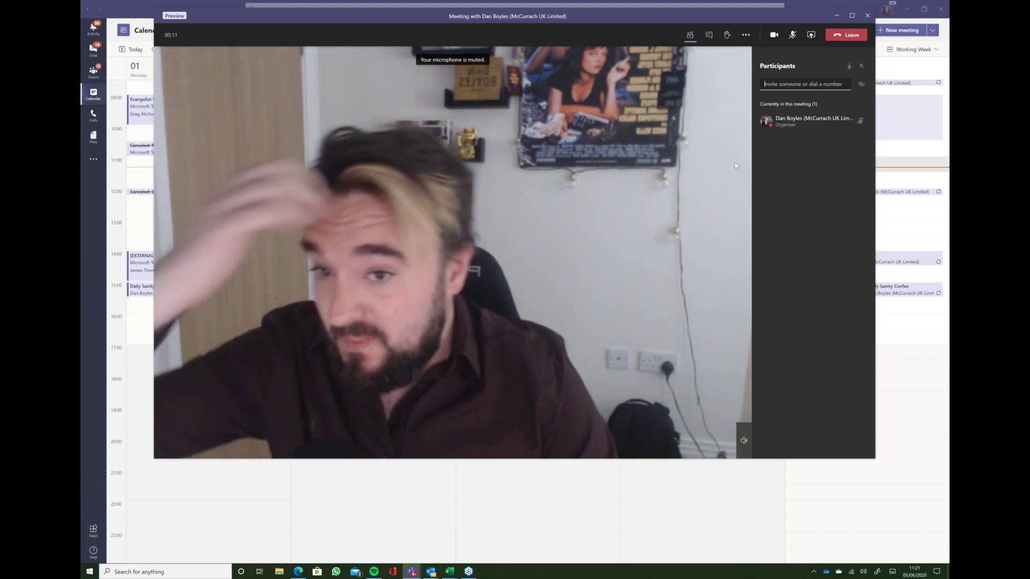
left_click(867, 17)
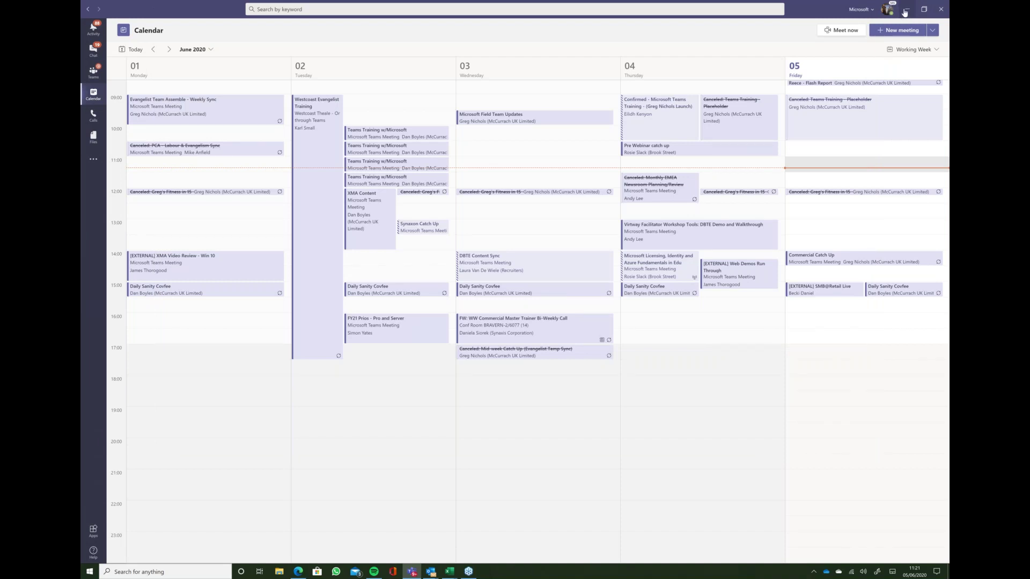
left_click(905, 11)
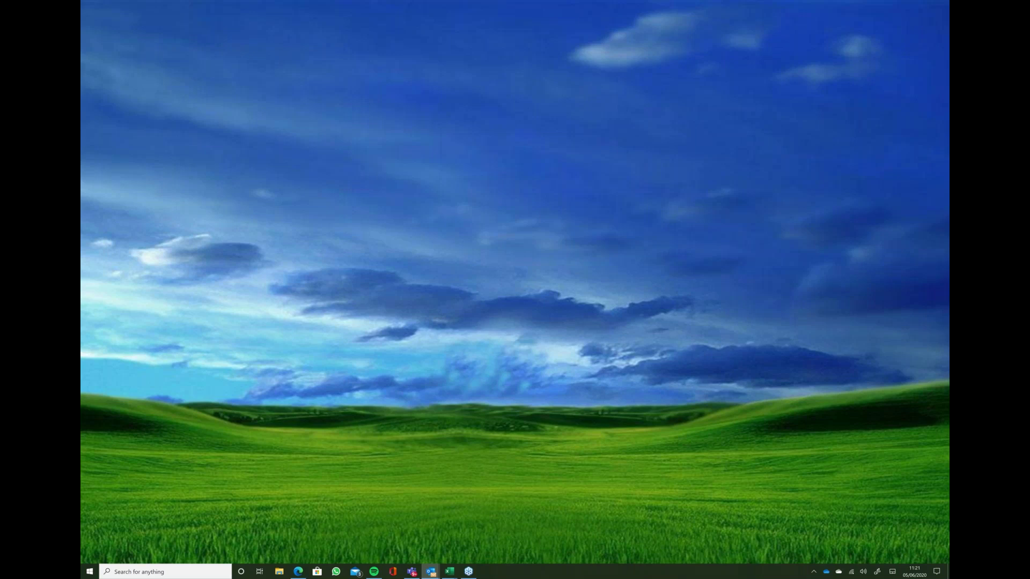
- Return to Teams and apply the Blur background to the camera in a new meeting's pre-join preview
left_click(412, 574)
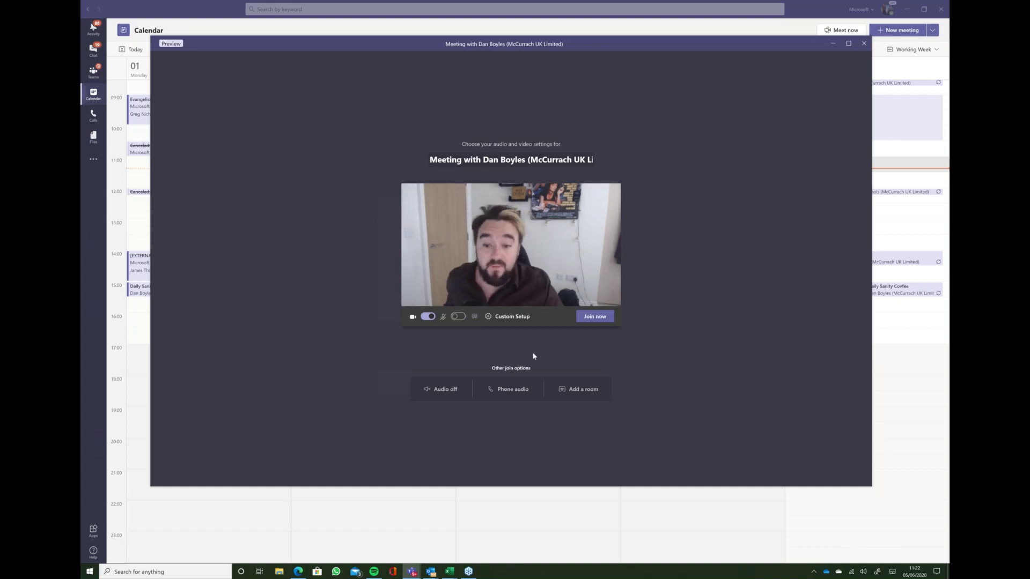
left_click(475, 317)
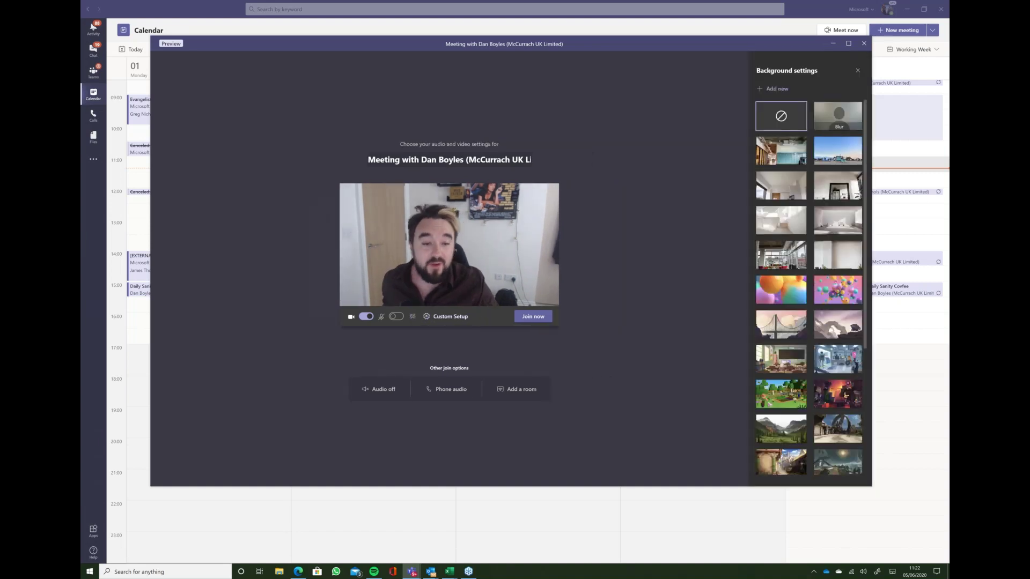
left_click(837, 117)
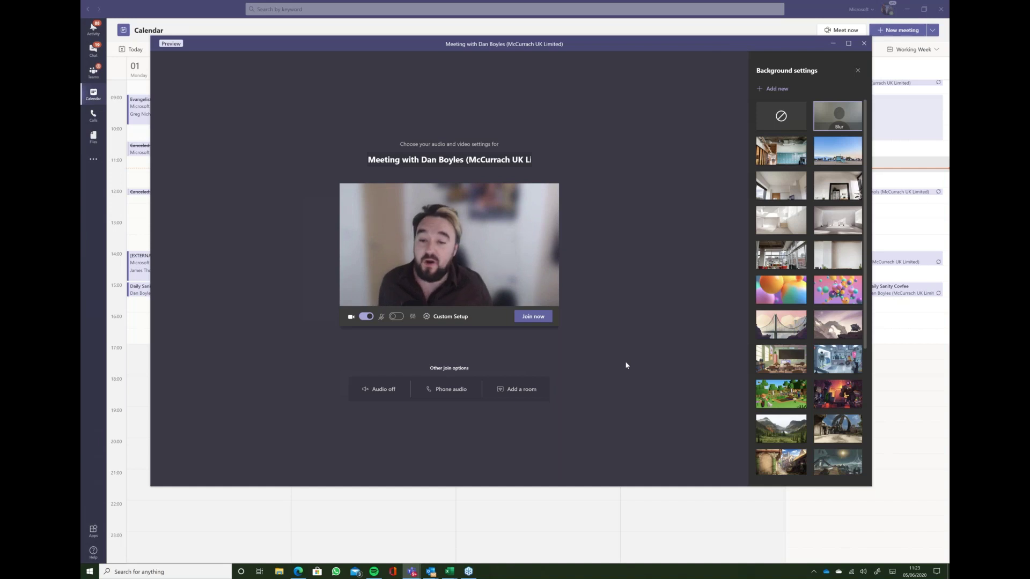
left_click(413, 317)
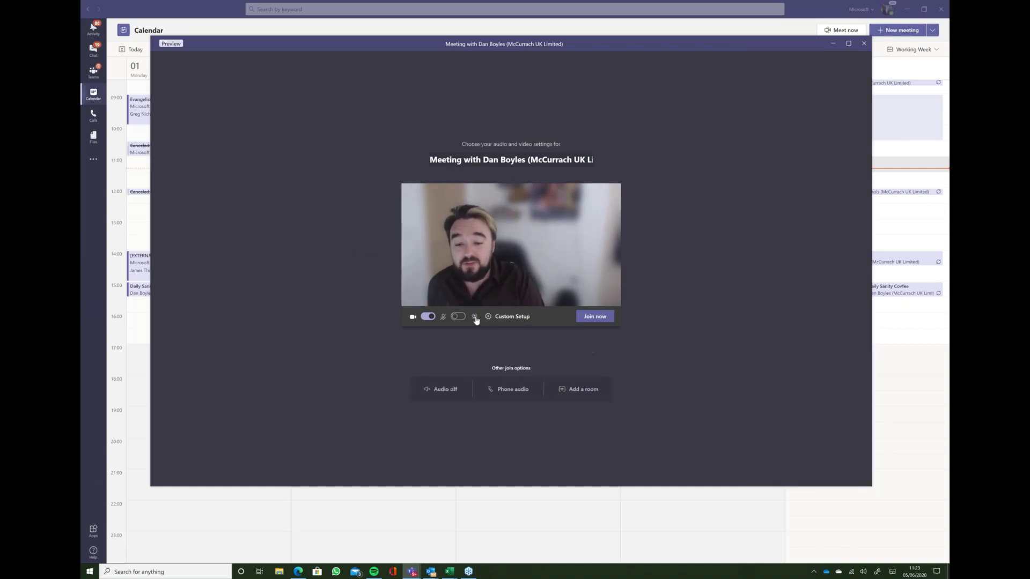
- Replace the camera background with the pink and purple galaxy image and close the background settings
left_click(475, 317)
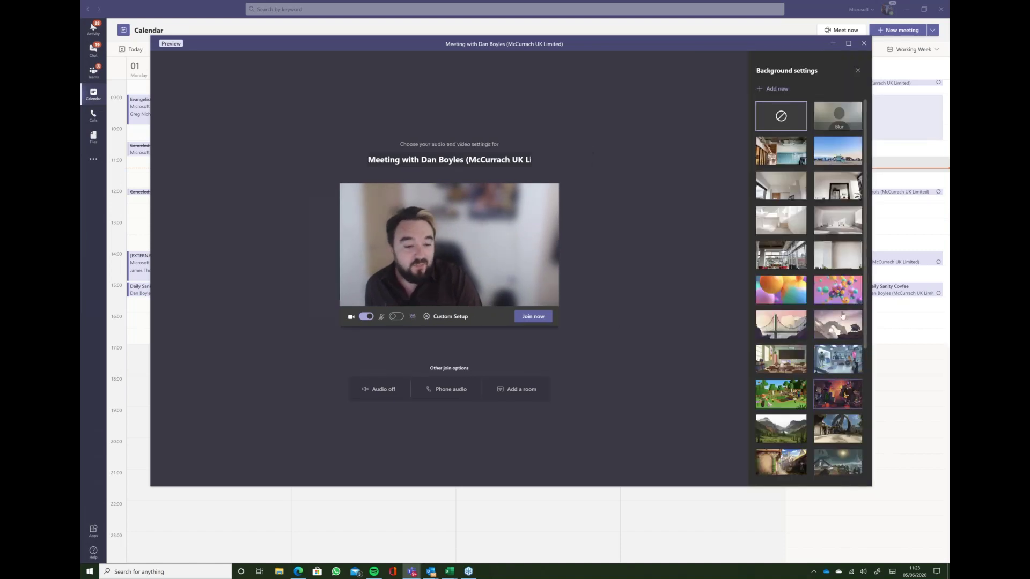
scroll(787, 429, "down", 3)
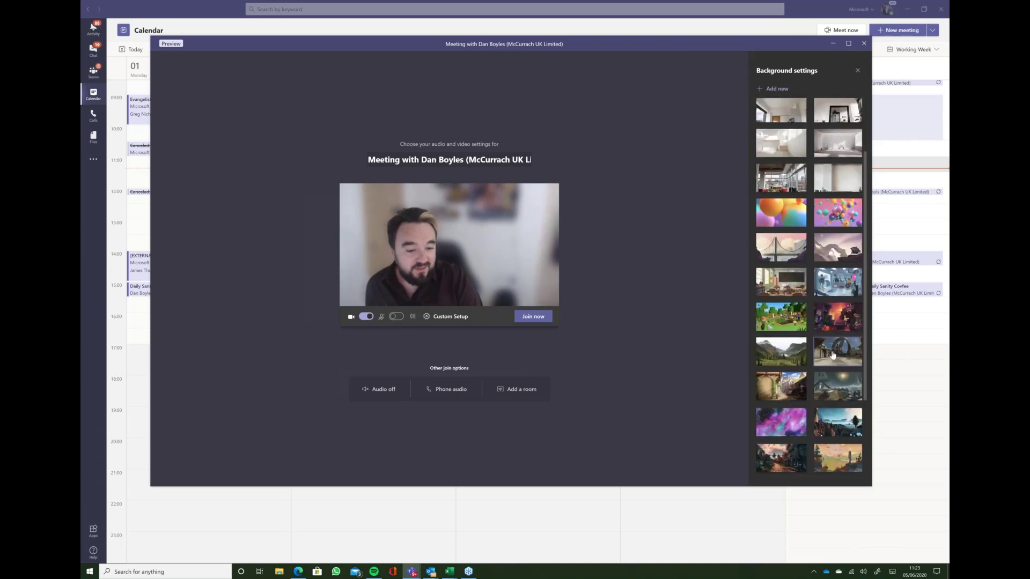
left_click(787, 430)
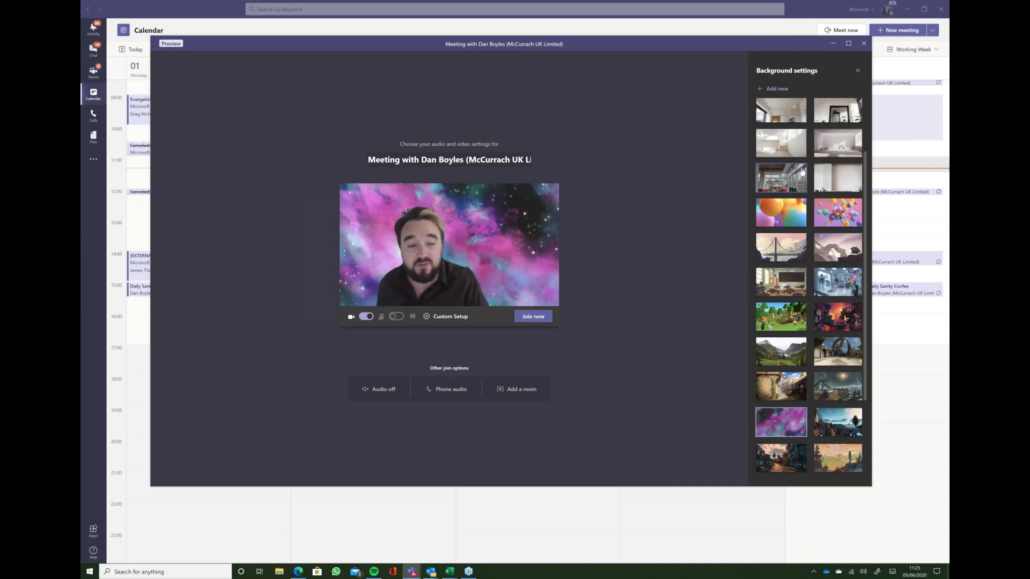
left_click(858, 72)
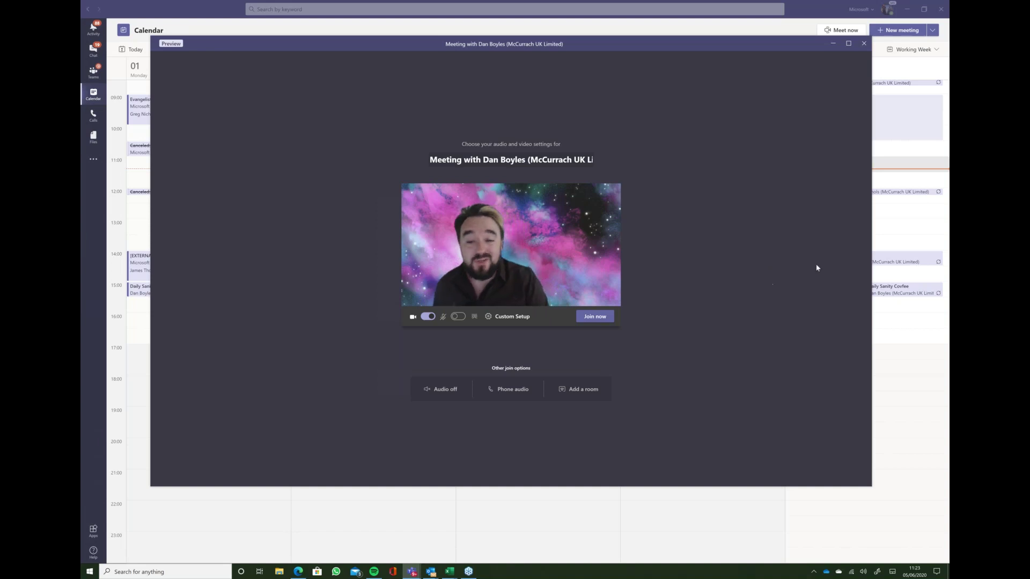
- Close the meeting's pre-join preview and minimise Teams to return to the desktop
left_click(864, 44)
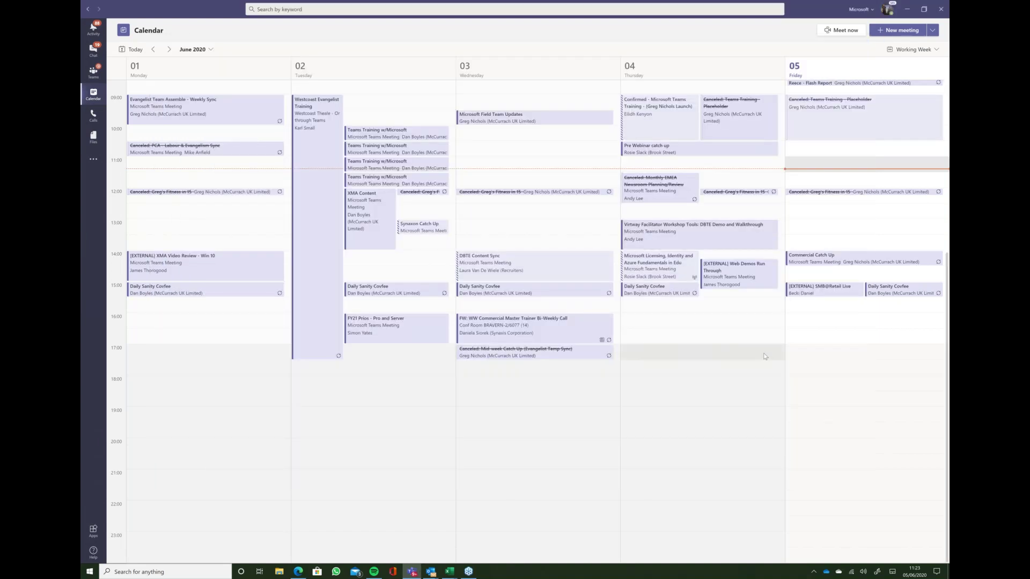
left_click(909, 10)
mouse_move(476, 570)
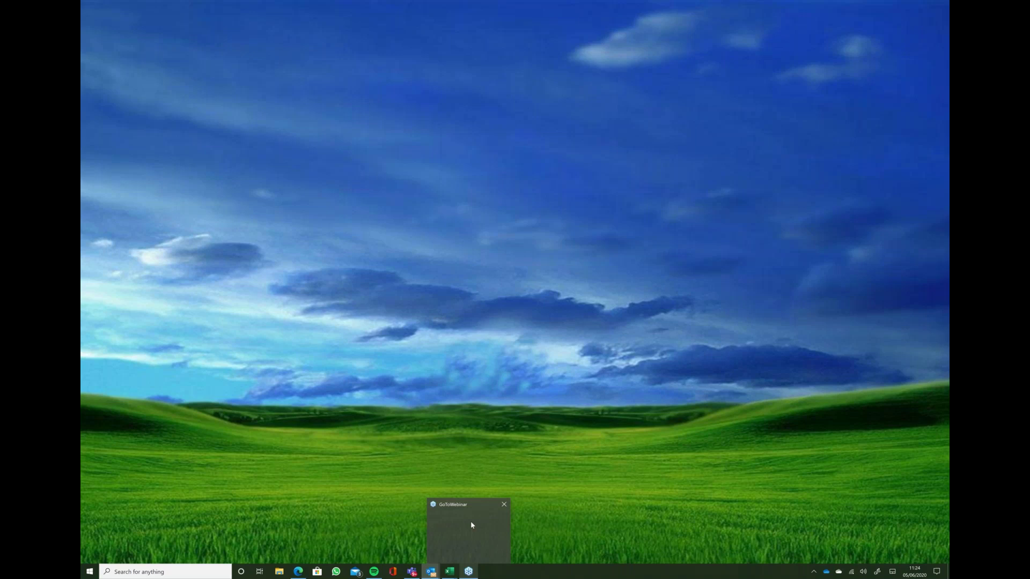
- Switch to the browser, open the call recording dated 19/05/2020 from the Microsoft Stream video list, and pause its playback
left_click(299, 572)
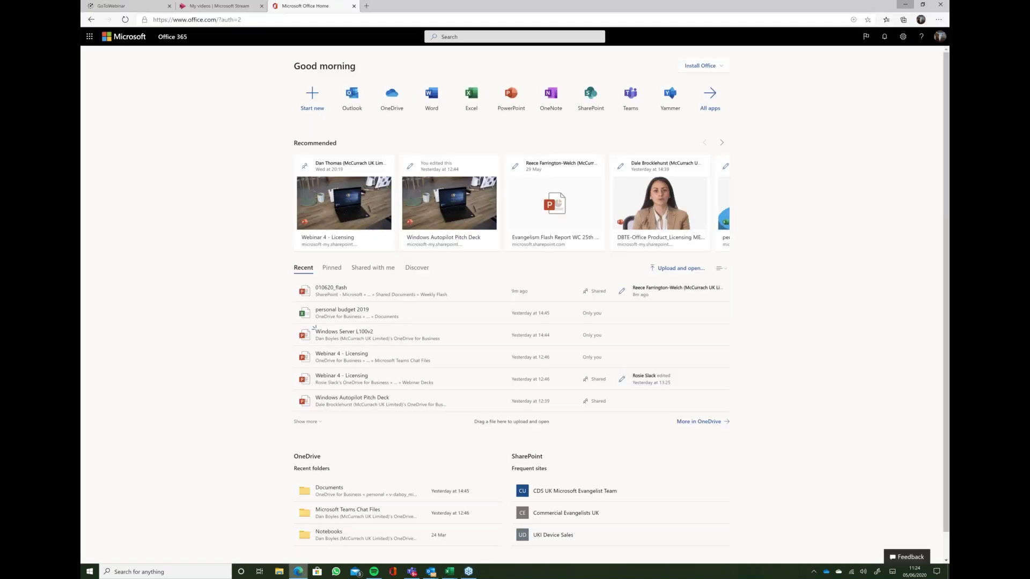
left_click(229, 6)
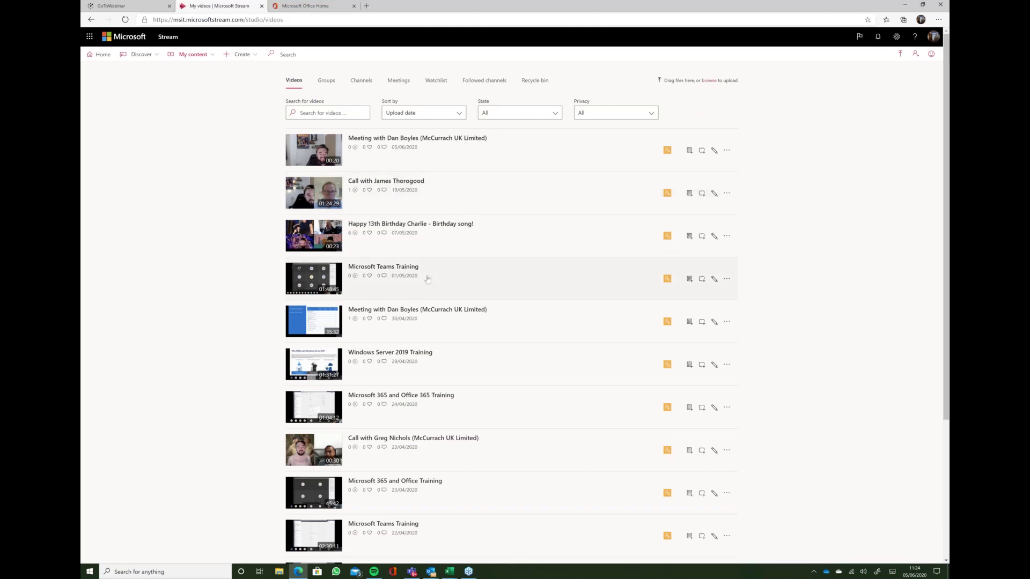
scroll(422, 284, "down", 5)
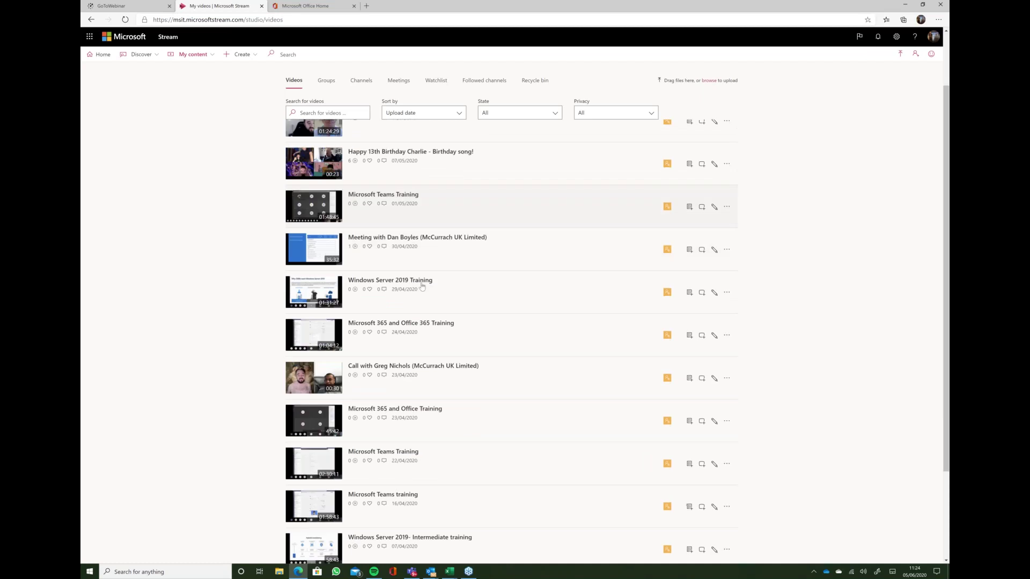
scroll(423, 299, "up", 5)
left_click(376, 183)
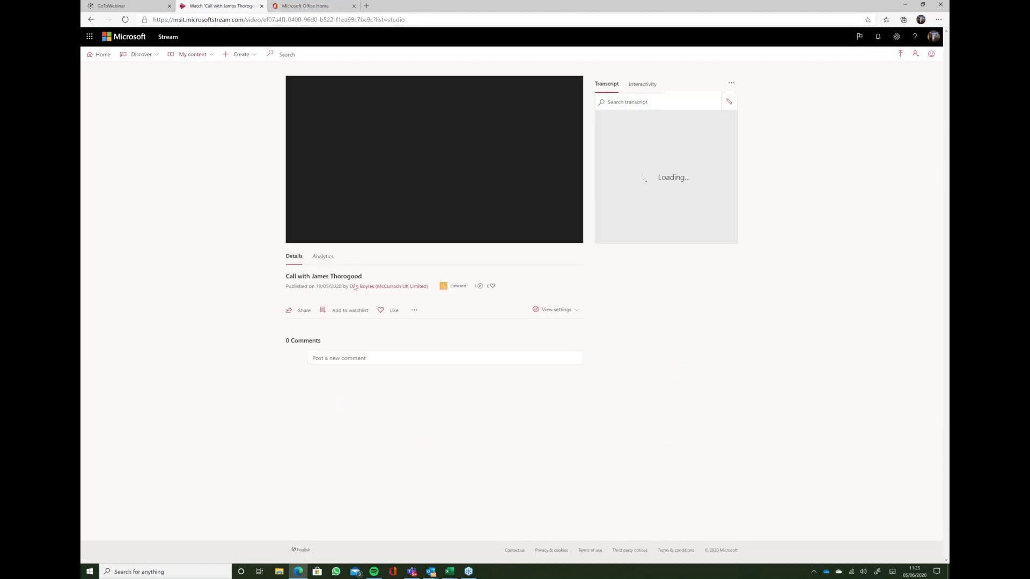
left_click(295, 233)
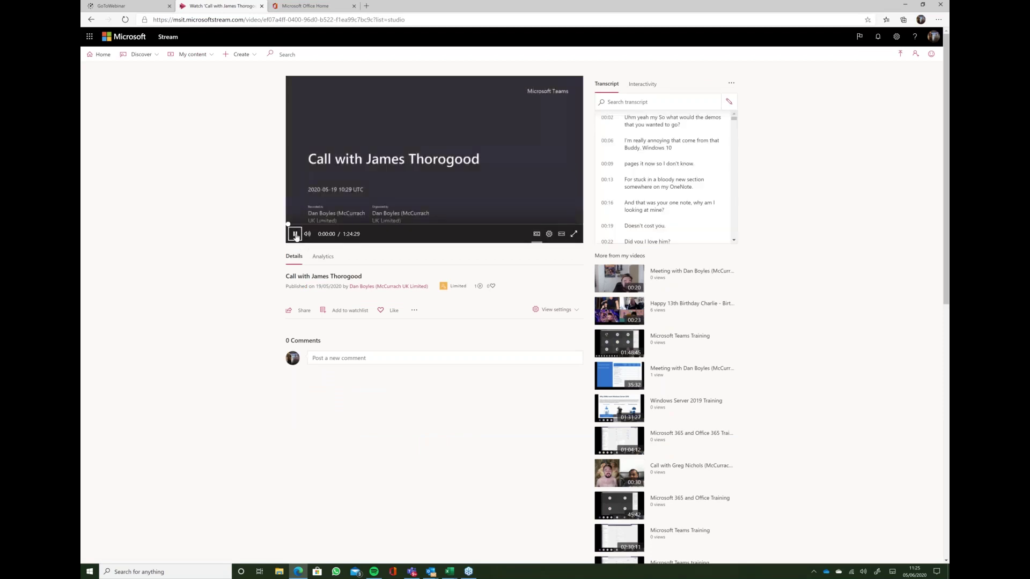
- Read through the call recording's automatic transcript and show its Interactivity options
scroll(673, 193, "down", 1)
scroll(673, 193, "down", 9)
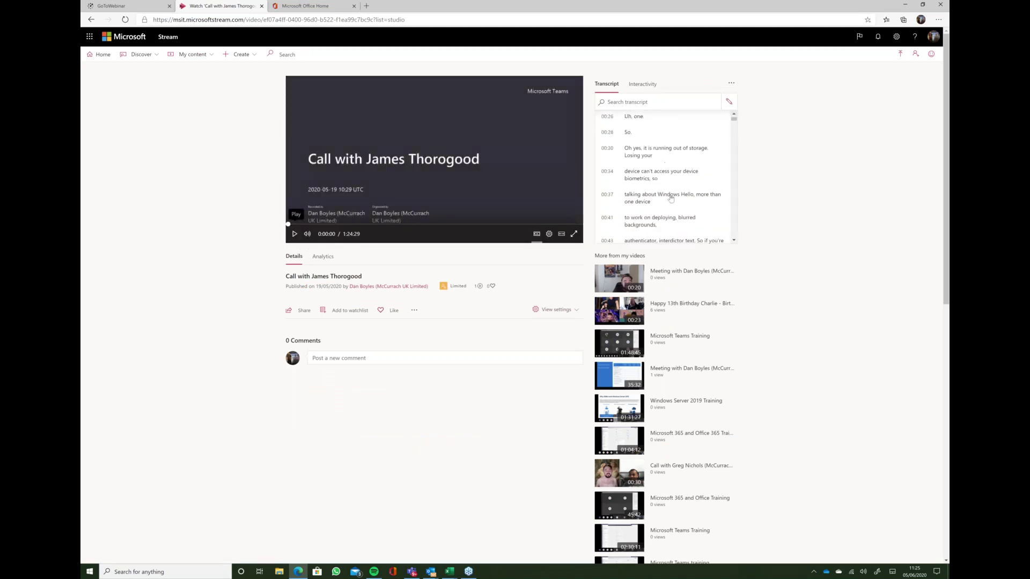
scroll(669, 202, "down", 15)
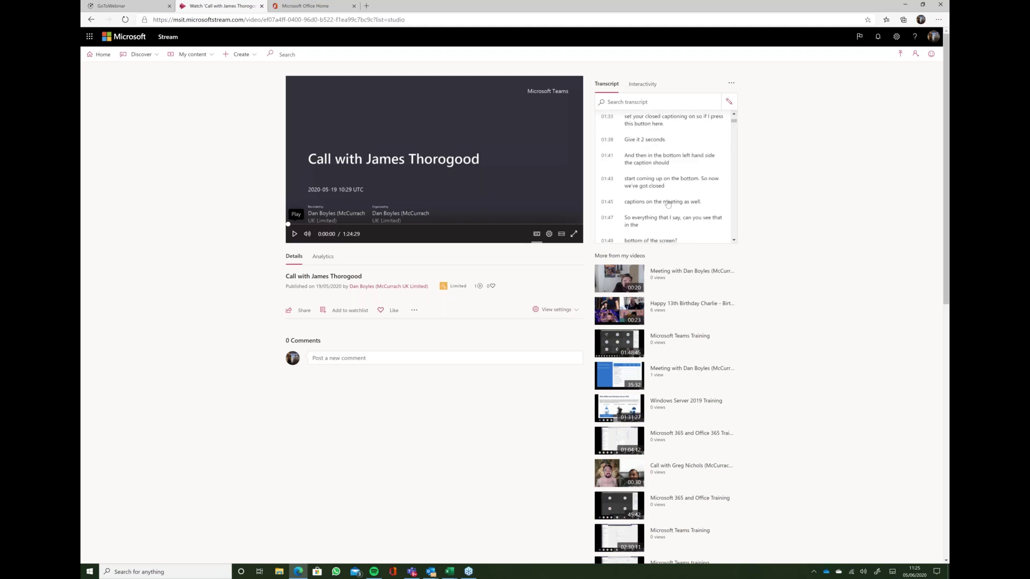
scroll(668, 204, "down", 12)
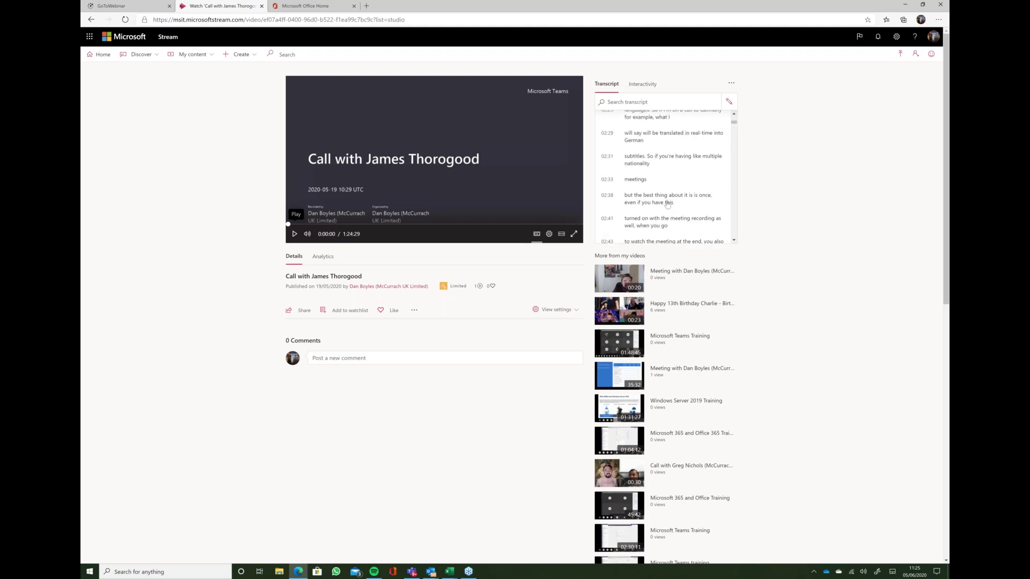
scroll(666, 205, "down", 10)
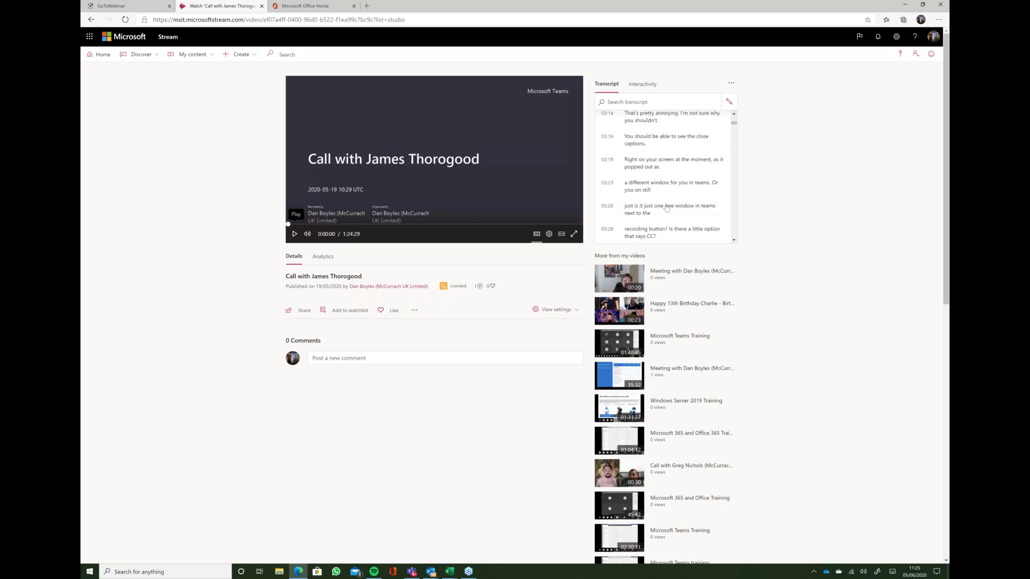
left_click(649, 89)
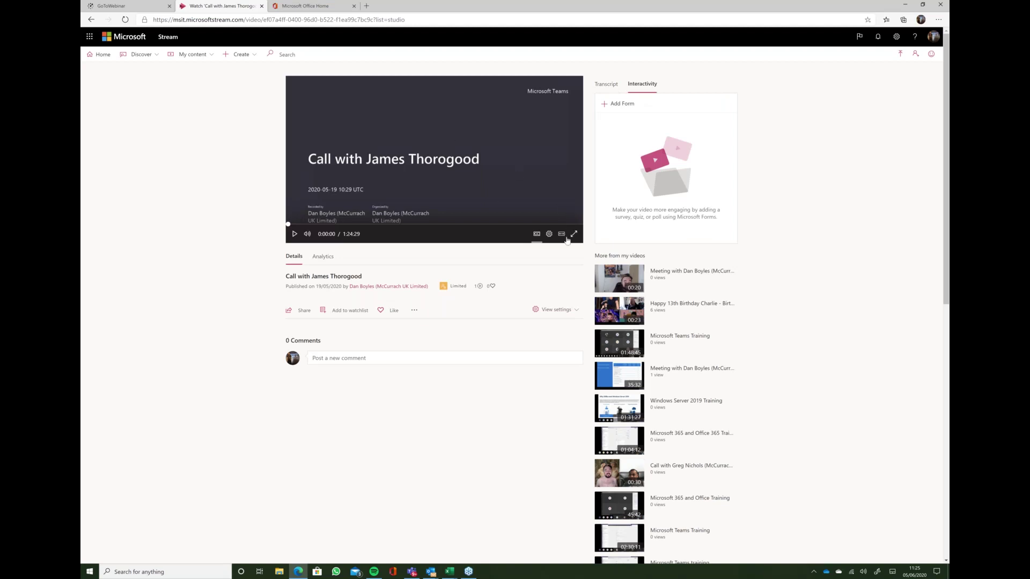
- Reduce the browser to a smaller window on the desktop and browse the recording's transcript in it
left_click(923, 5)
left_click_drag(557, 384, 631, 427)
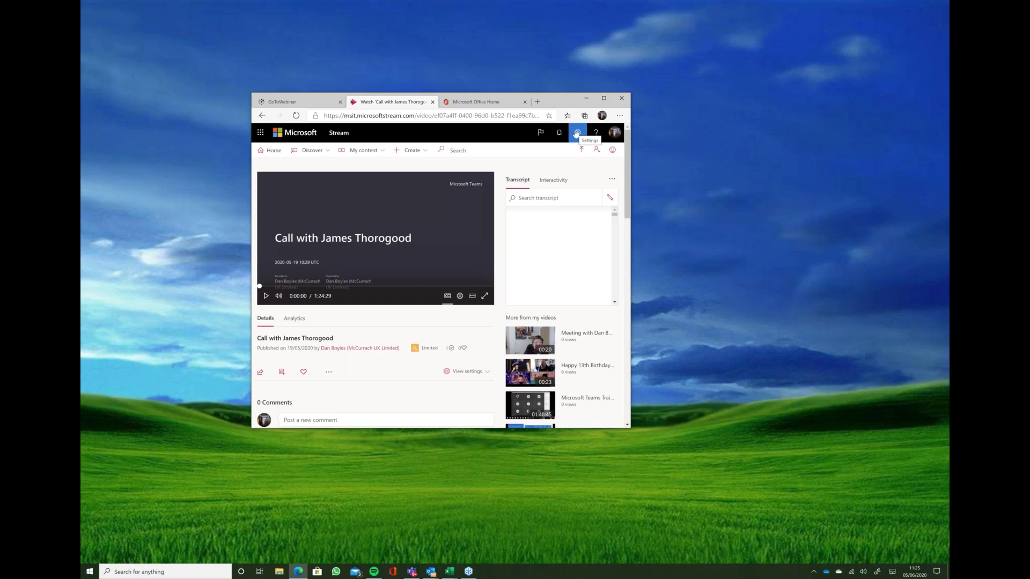
scroll(574, 255, "down", 5)
scroll(575, 254, "down", 5)
scroll(610, 215, "down", 5)
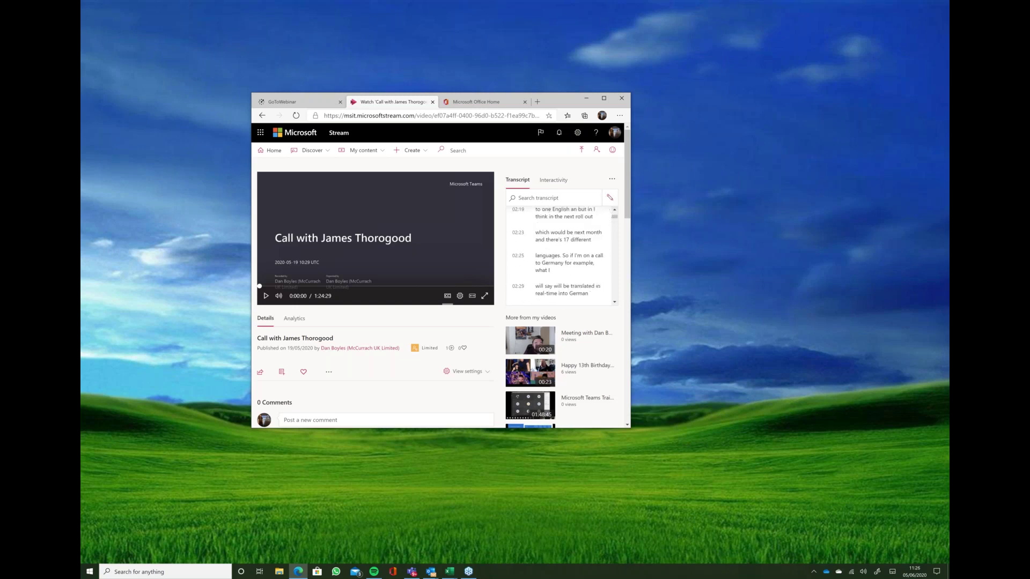
- Show the transcript options, the view settings and the additional video actions for the recording, closing each list without choosing anything
left_click(612, 182)
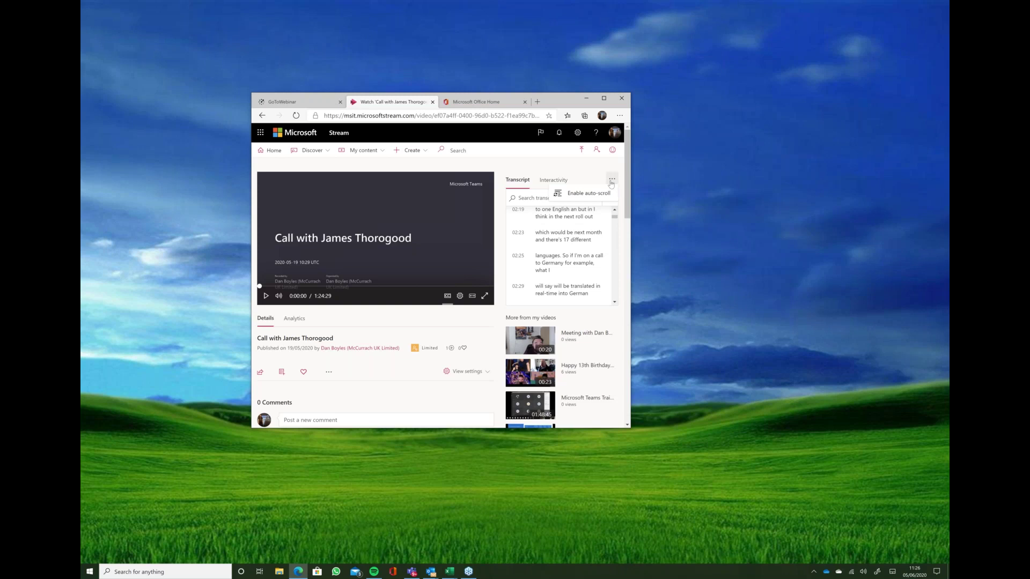
left_click(611, 182)
left_click(475, 373)
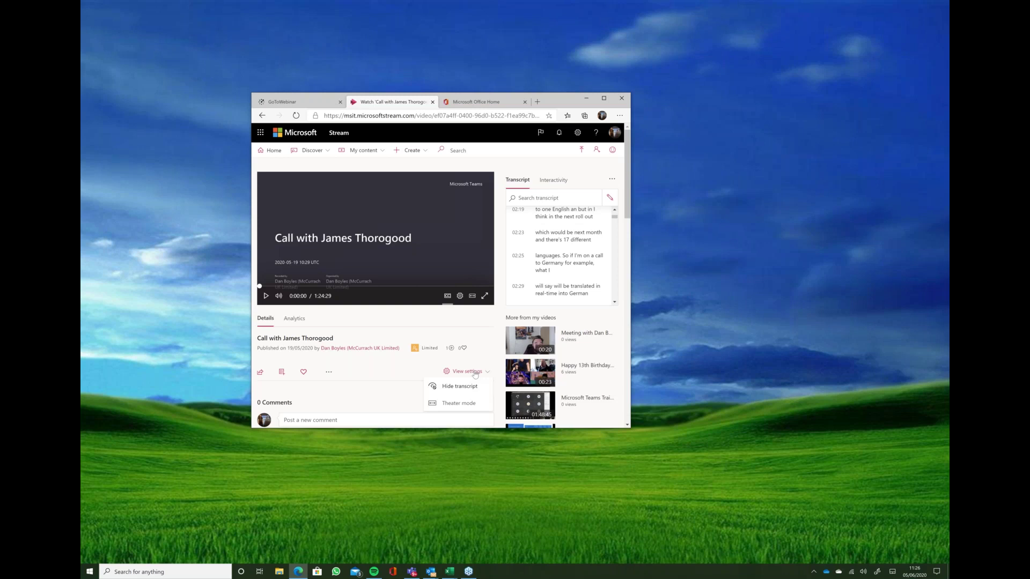
left_click(474, 374)
left_click(328, 374)
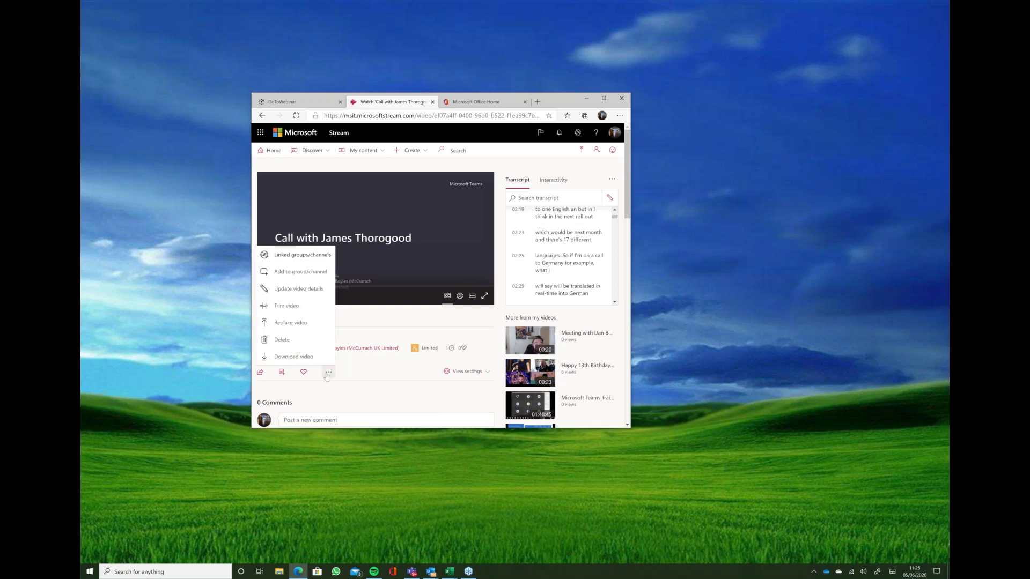
left_click(327, 373)
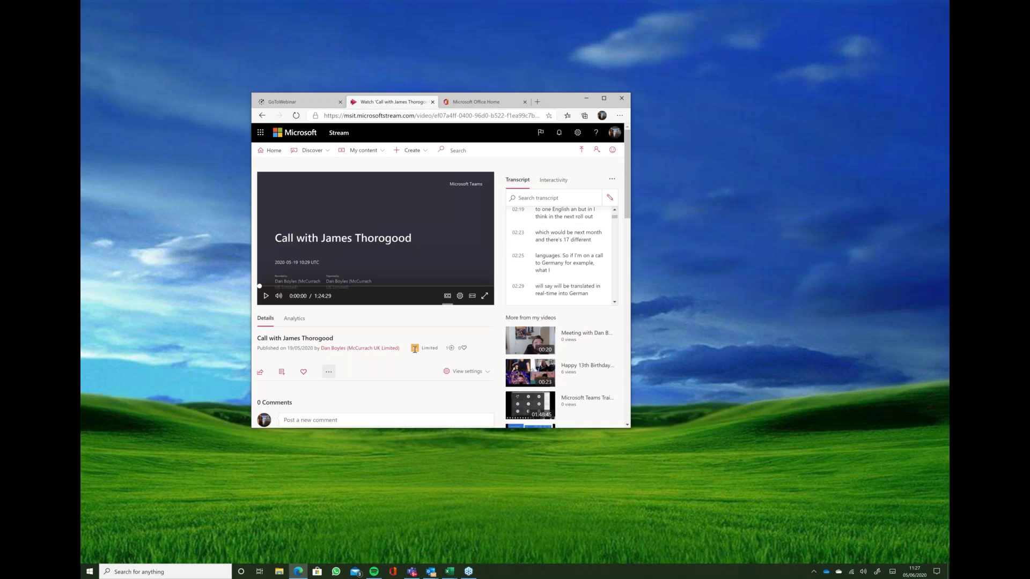
- Show the recording's sharing options and close them
scroll(415, 348, "down", 2)
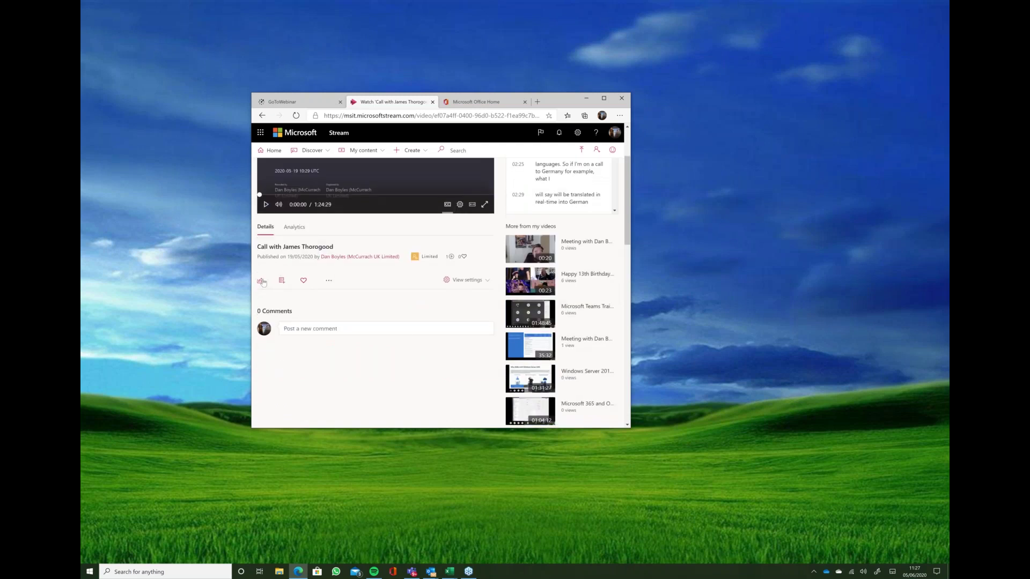
left_click(261, 281)
left_click(435, 401)
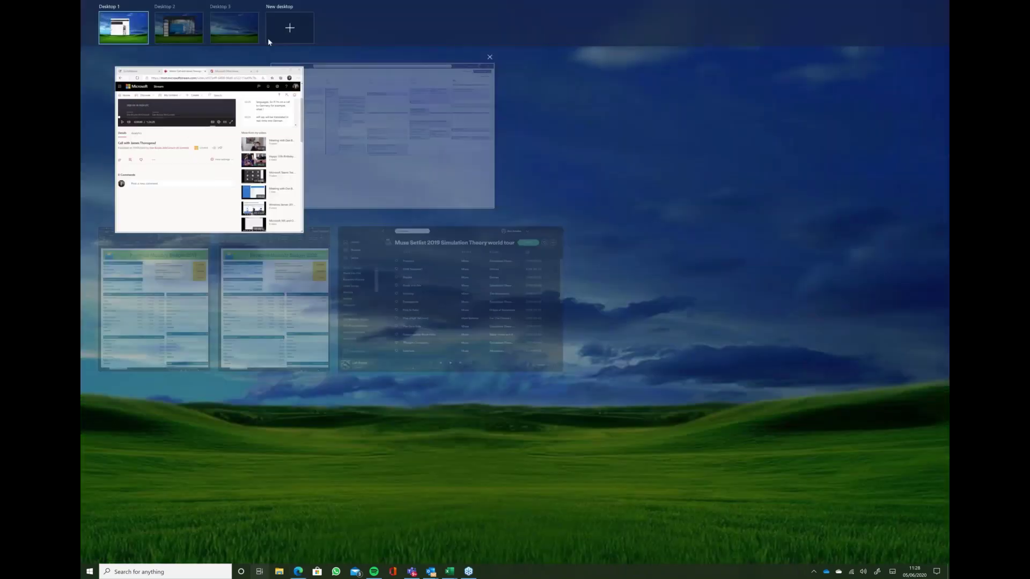
- Switch to Desktop 2 and change the year in the PowerPoint title slide's heading to 2019
left_click(186, 32)
left_click_drag(590, 246, 573, 245)
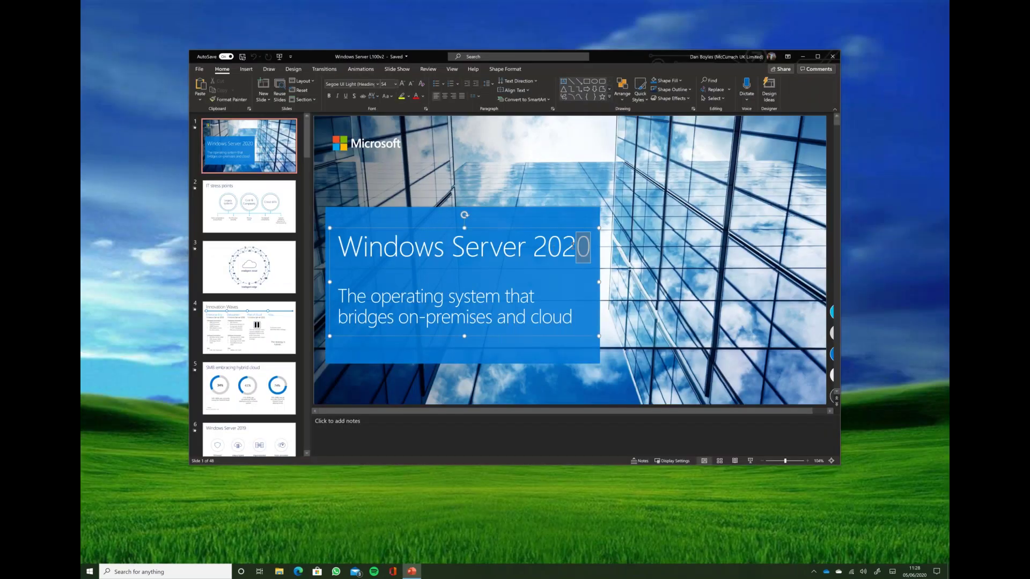
double_click(571, 245)
type("2019")
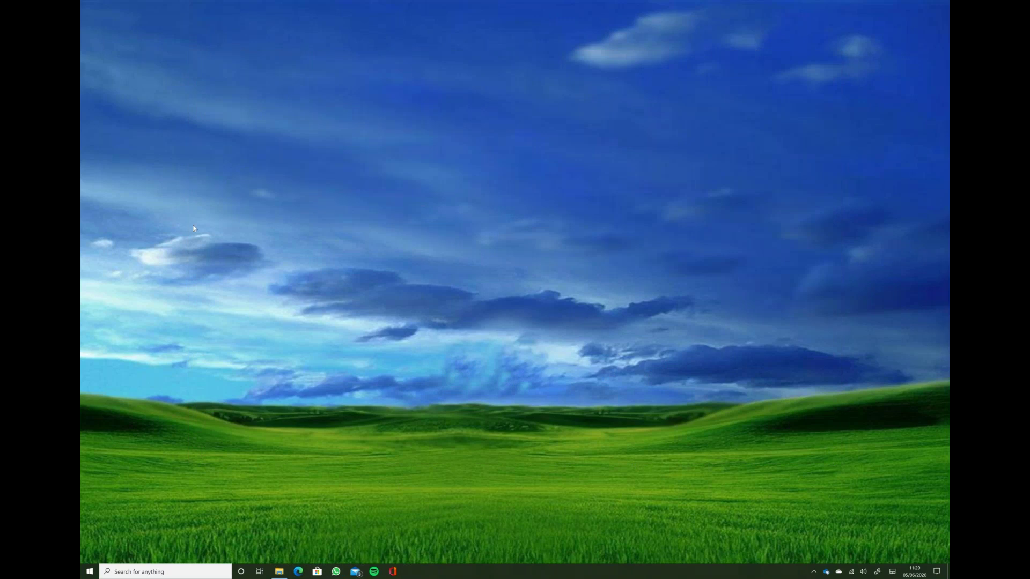
- Open the OneDrive - Microsoft folder in File Explorer, check the Windows Server L100v2 sync status, and minimise the window
key("super+e")
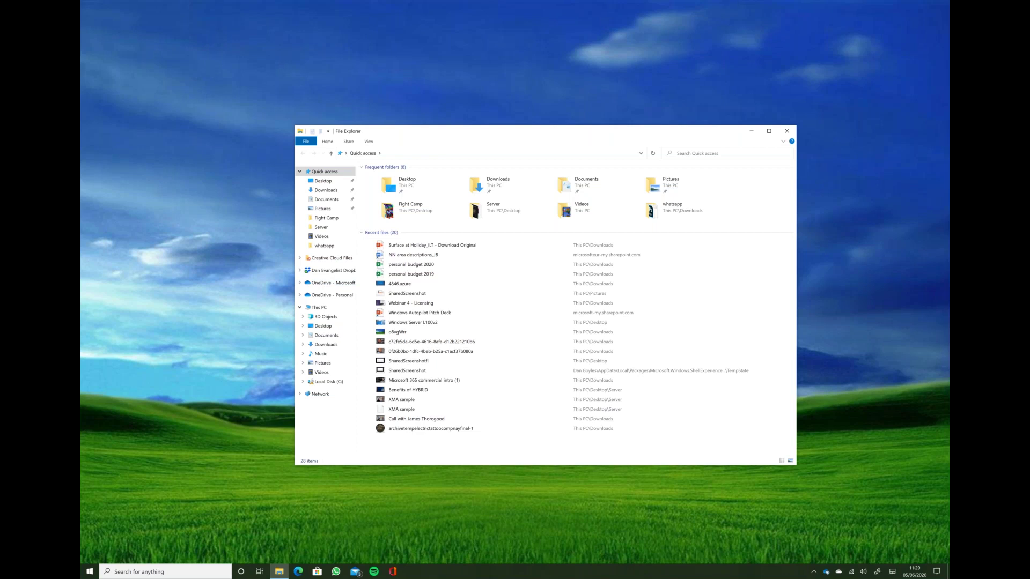
left_click(316, 284)
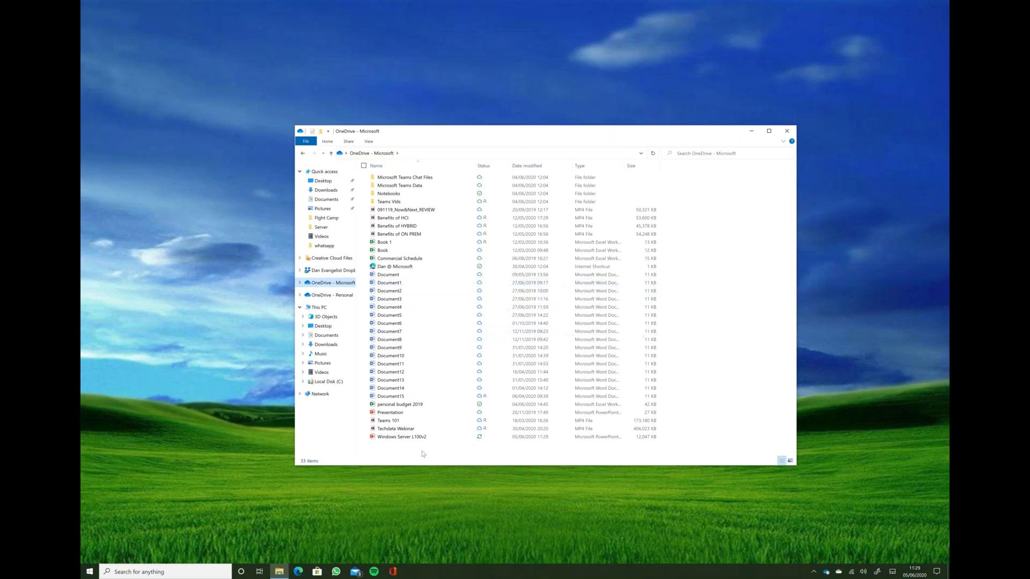
mouse_move(408, 439)
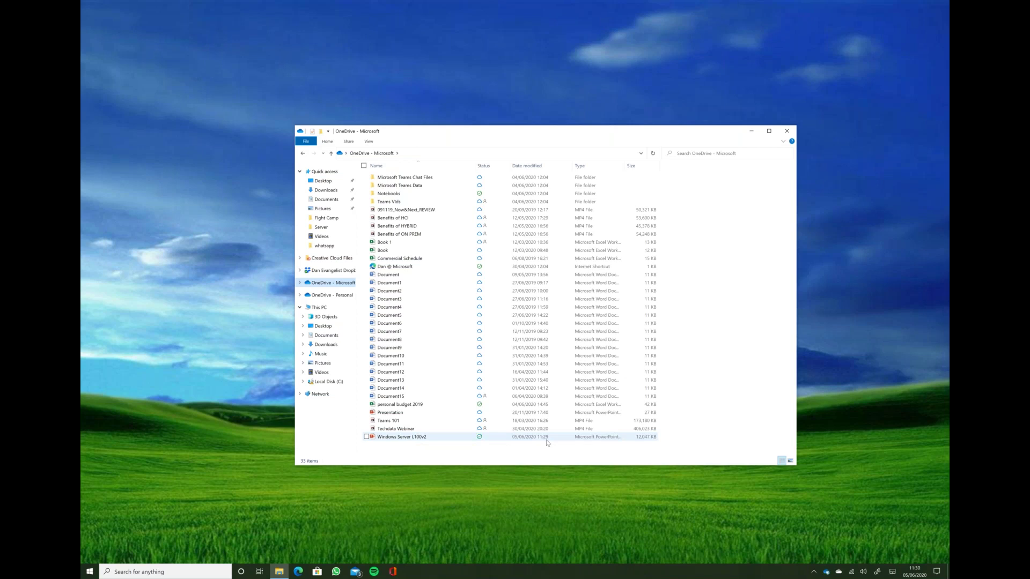
left_click(751, 131)
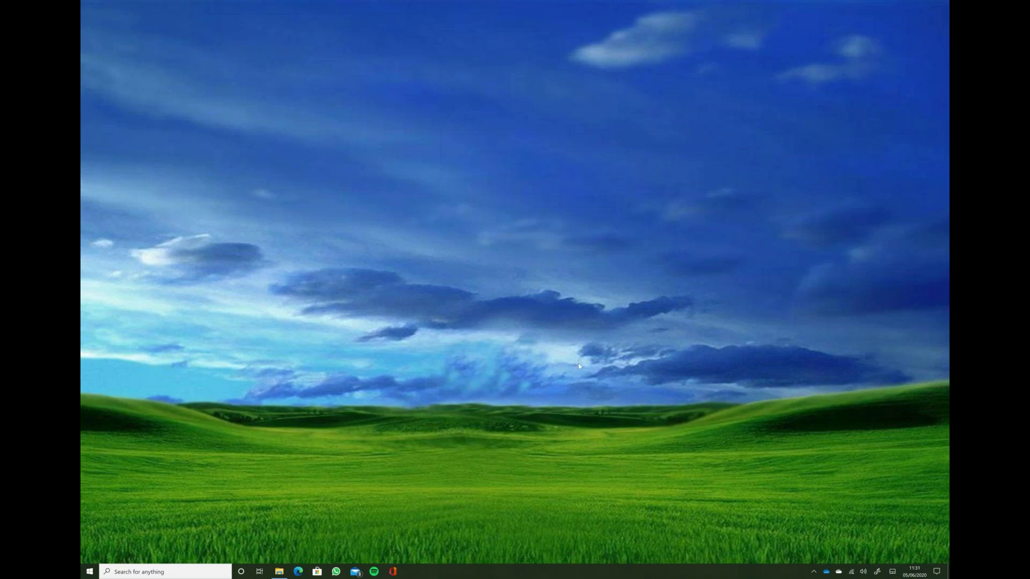
- Restore the OneDrive folder window and show the file actions for Windows Server L100v2, including the Give access to choices
left_click(280, 572)
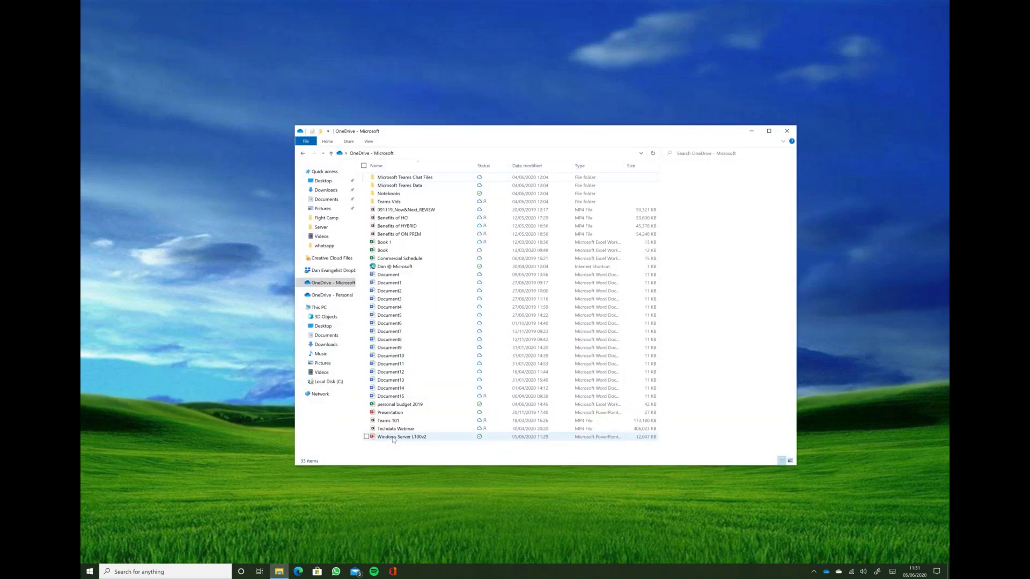
right_click(393, 437)
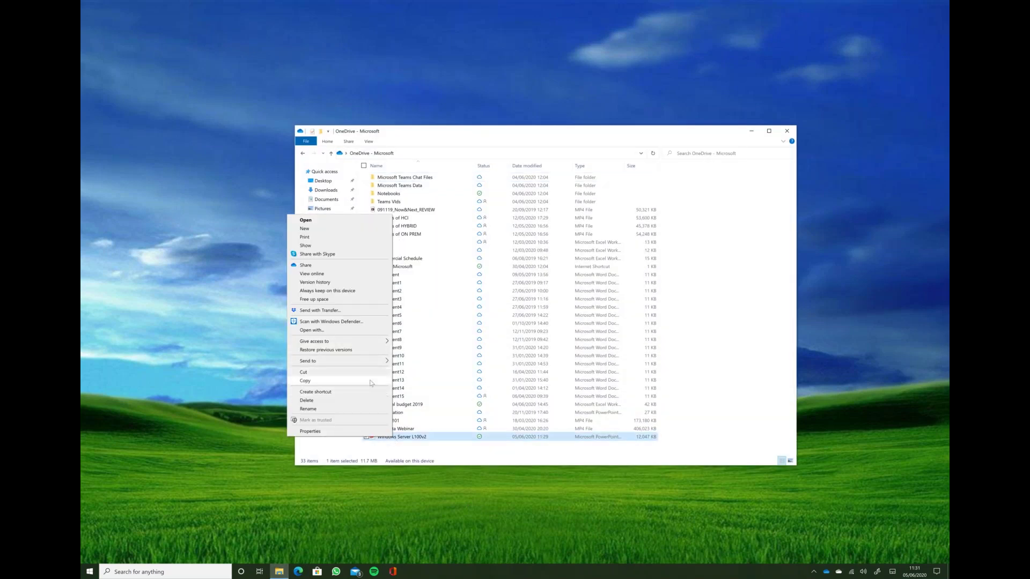
mouse_move(352, 341)
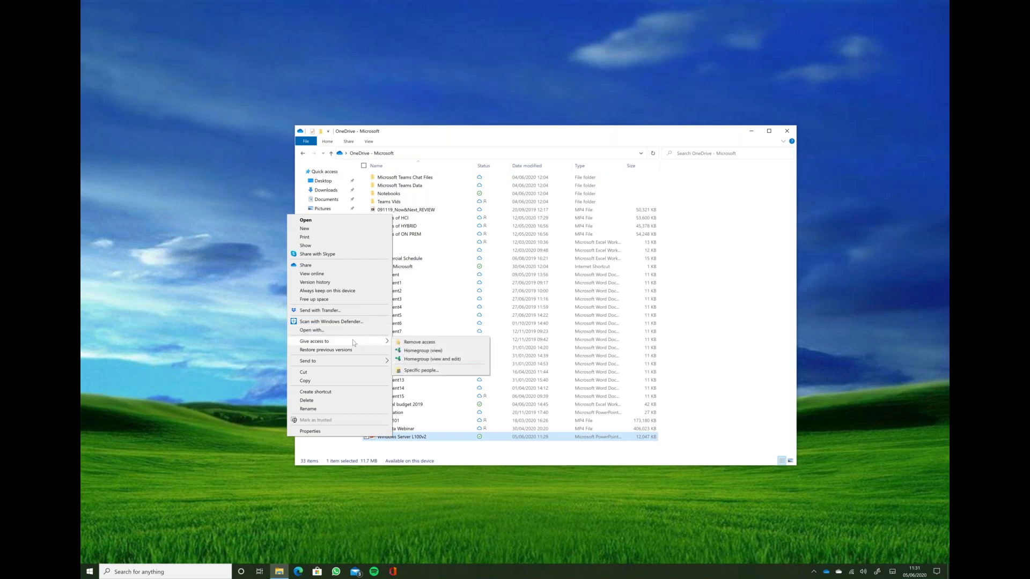
left_click(231, 367)
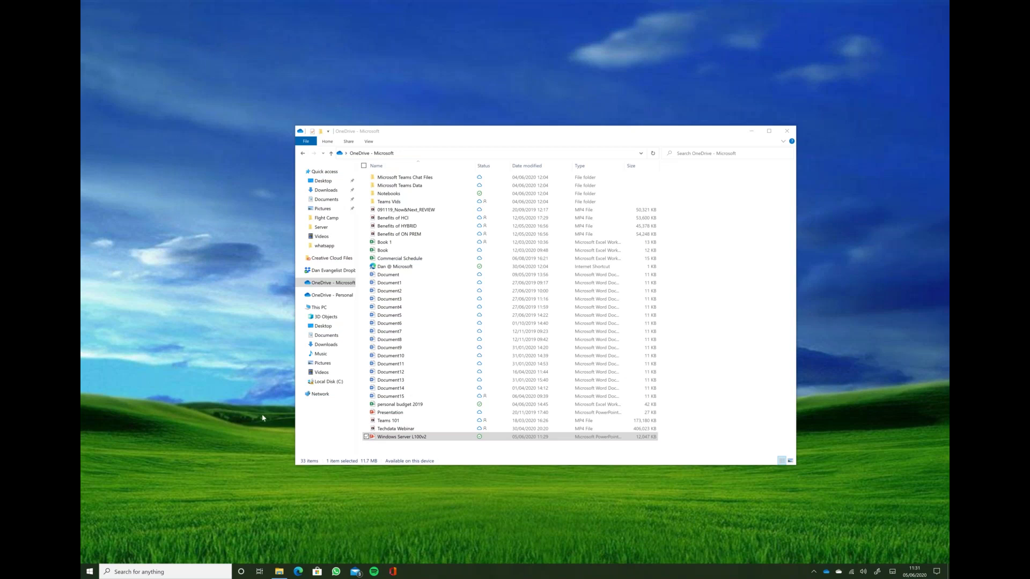
right_click(400, 437)
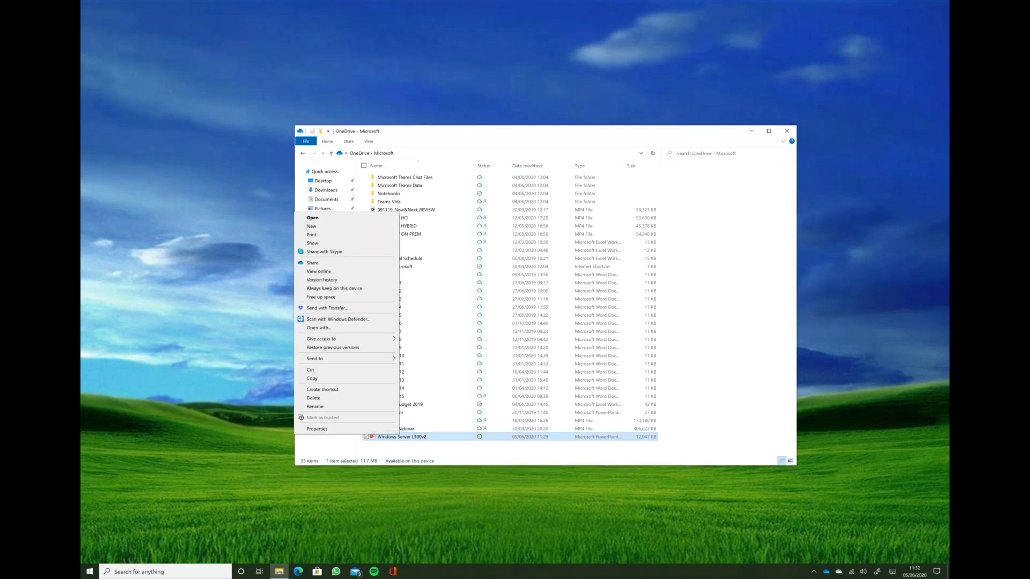
left_click(441, 450)
- Open the OneDrive Send Link dialog for the Windows Server L100v2 presentation
left_click(418, 438)
right_click(418, 438)
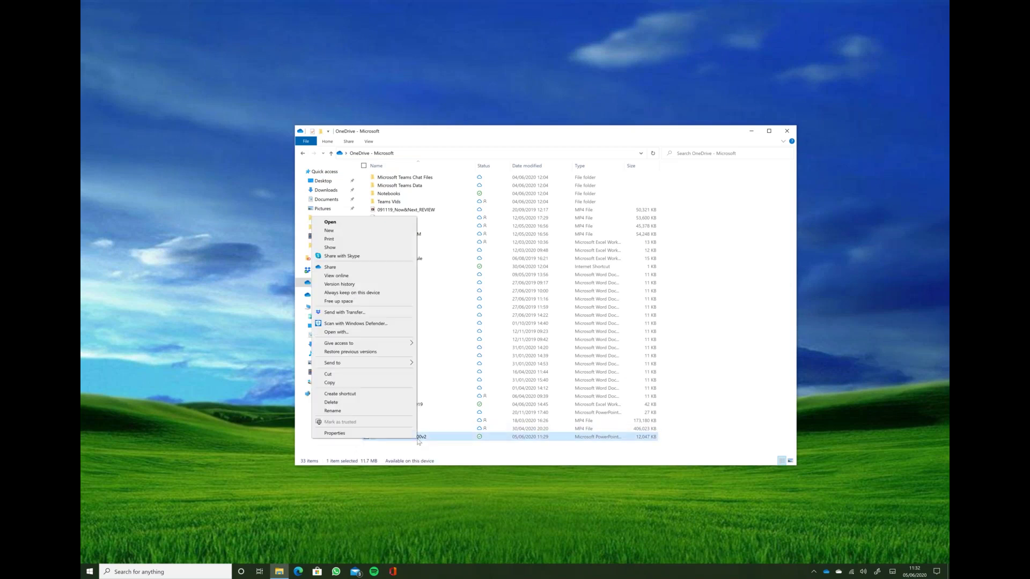
left_click(371, 268)
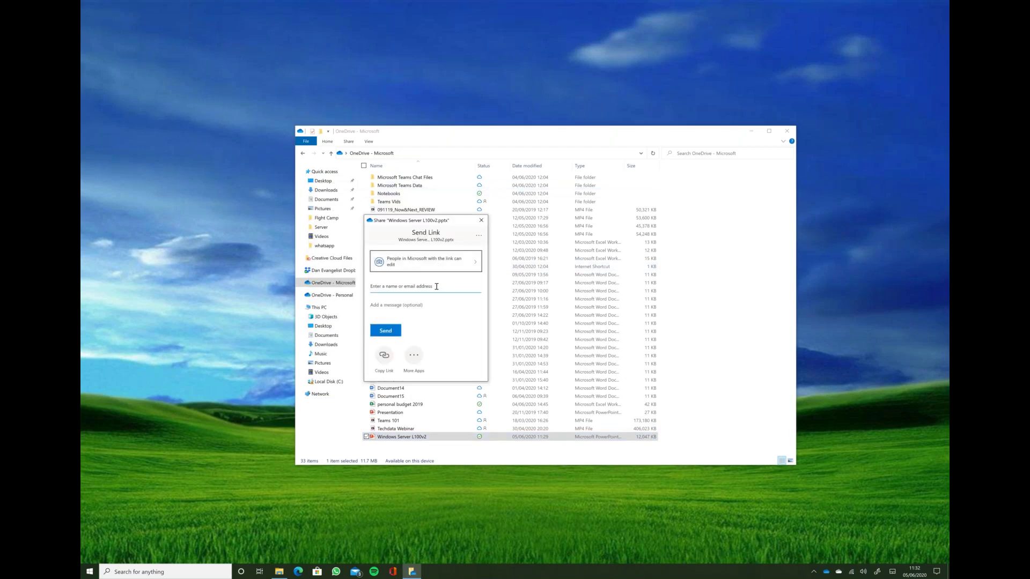
- Look up a recipient by first name for the sharing link and clear the recipient field
left_click(435, 286)
type("james")
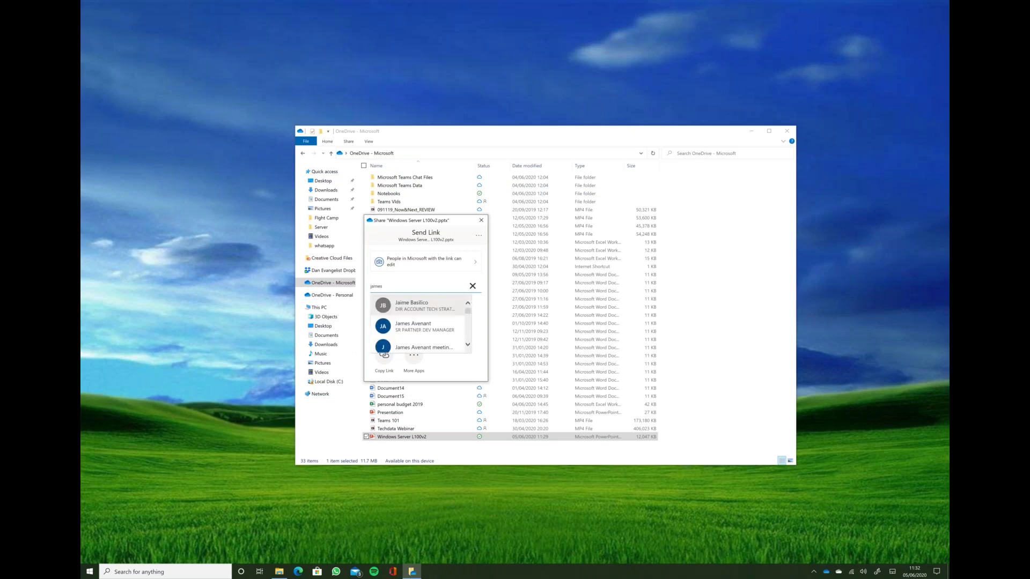
key("BackSpace")
key("BackSpace")
key("BackSpace")
key("BackSpace")
key("BackSpace")
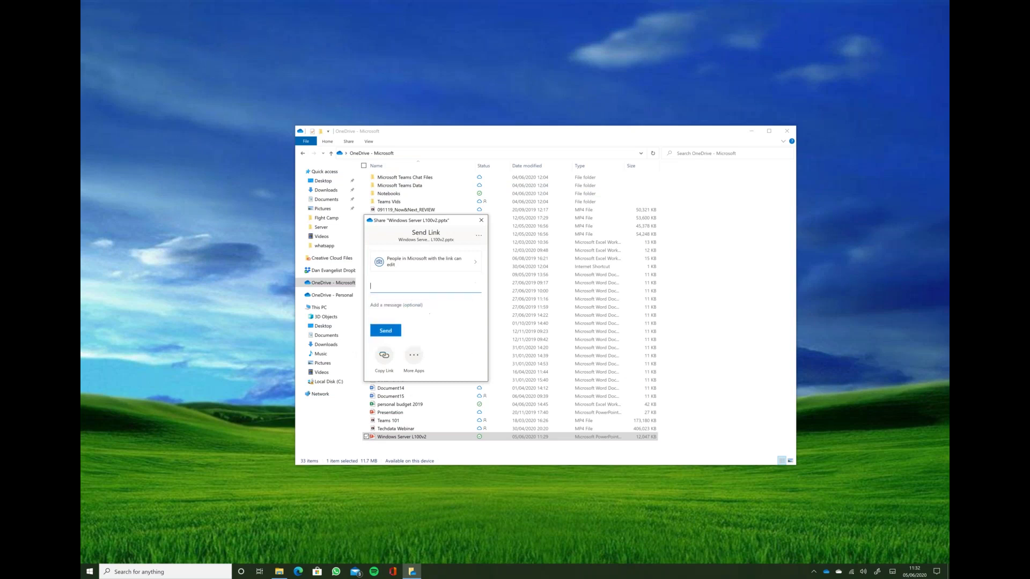
- Try limiting the sharing link to specific people with editing disallowed and downloads blocked, and discard the link settings
left_click(460, 268)
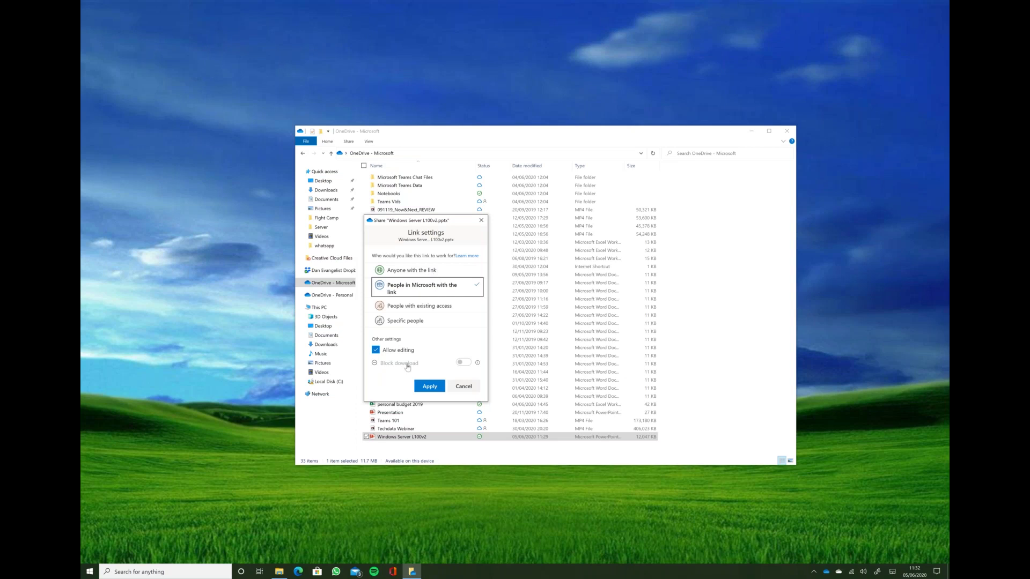
left_click(376, 349)
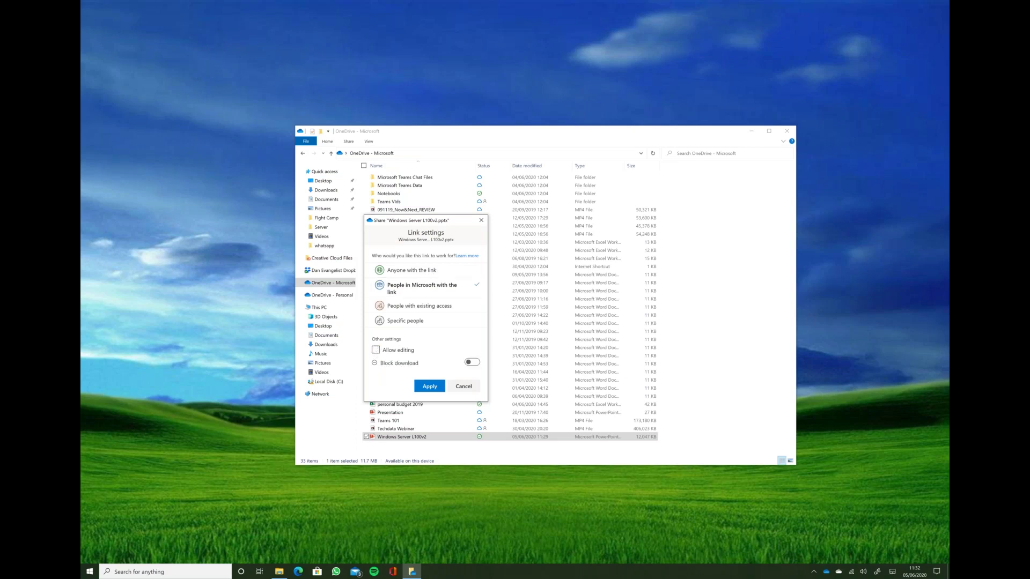
left_click(469, 364)
left_click(416, 324)
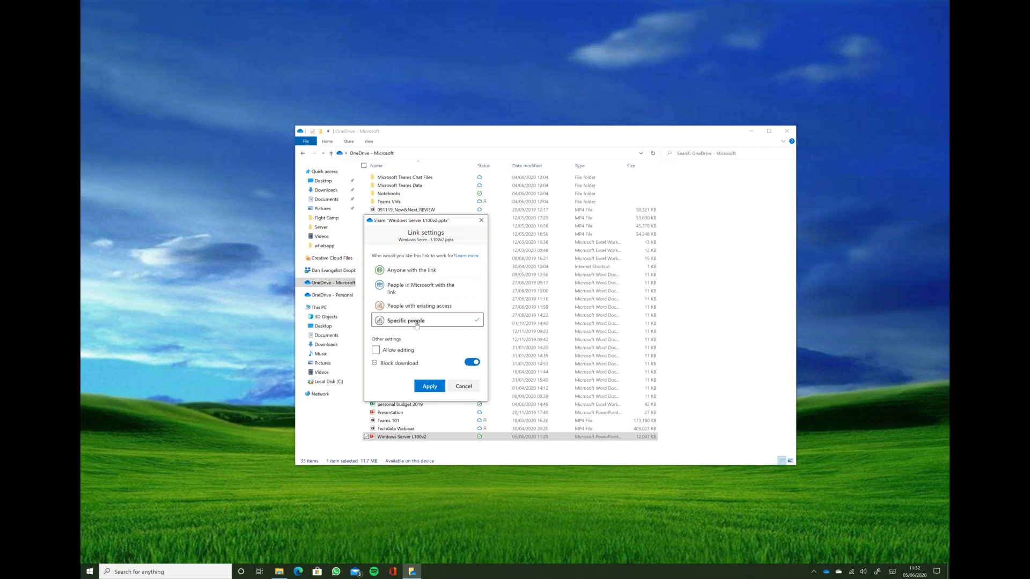
left_click(474, 386)
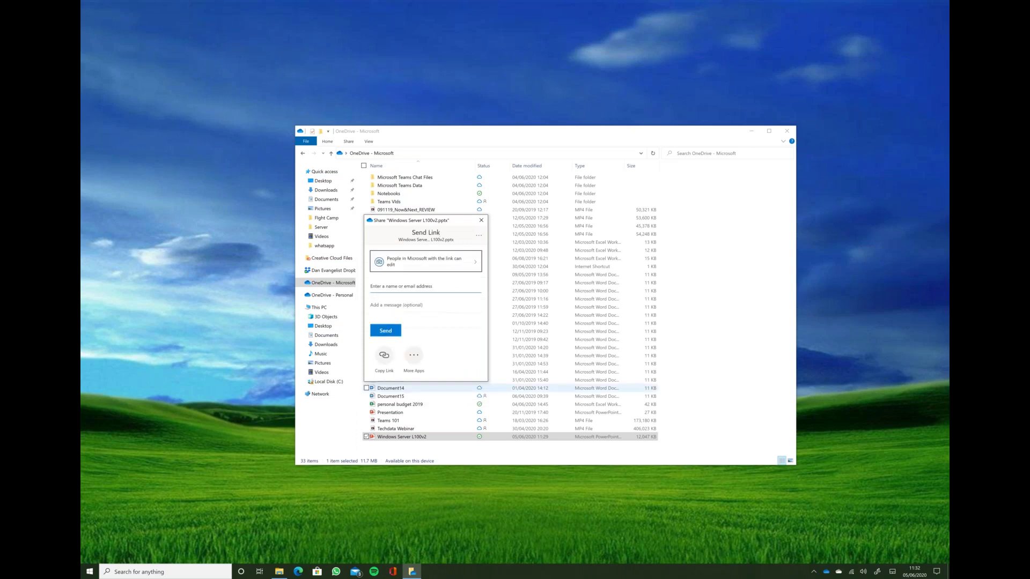
- Copy the sharing link for the Windows Server L100v2 presentation, and put away the sharing dialog and OneDrive folder window
left_click(384, 357)
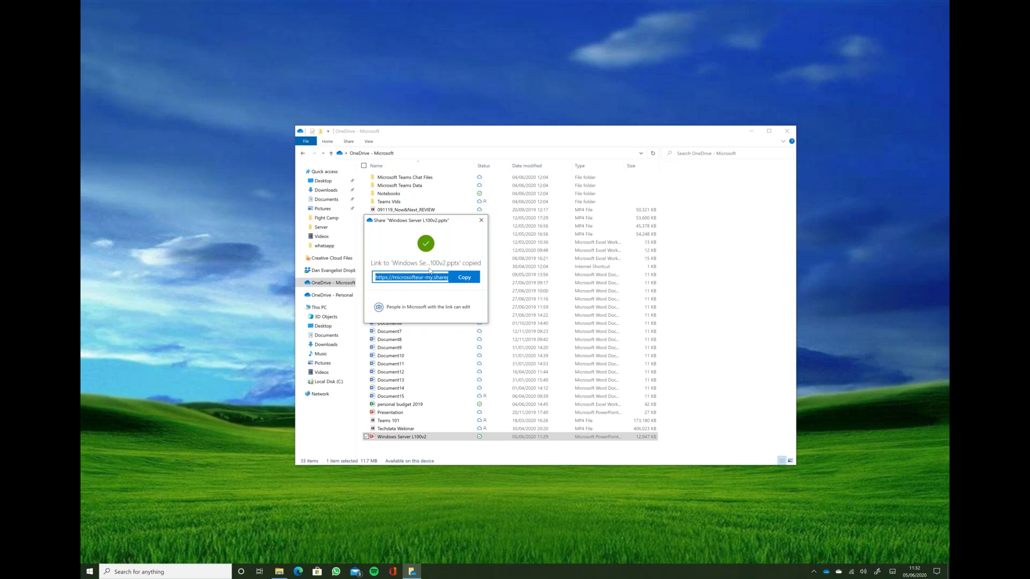
left_click(481, 221)
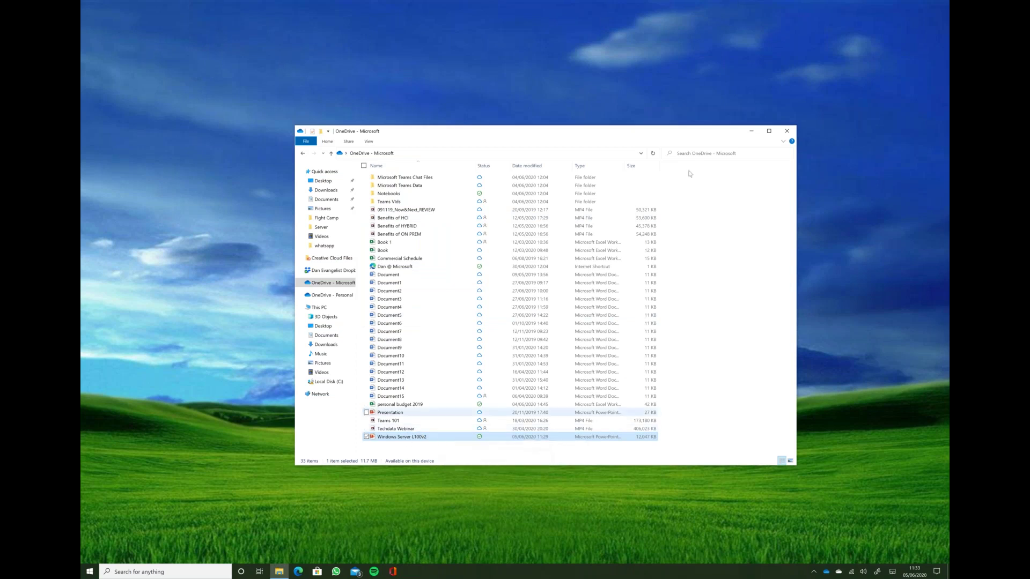
left_click(752, 132)
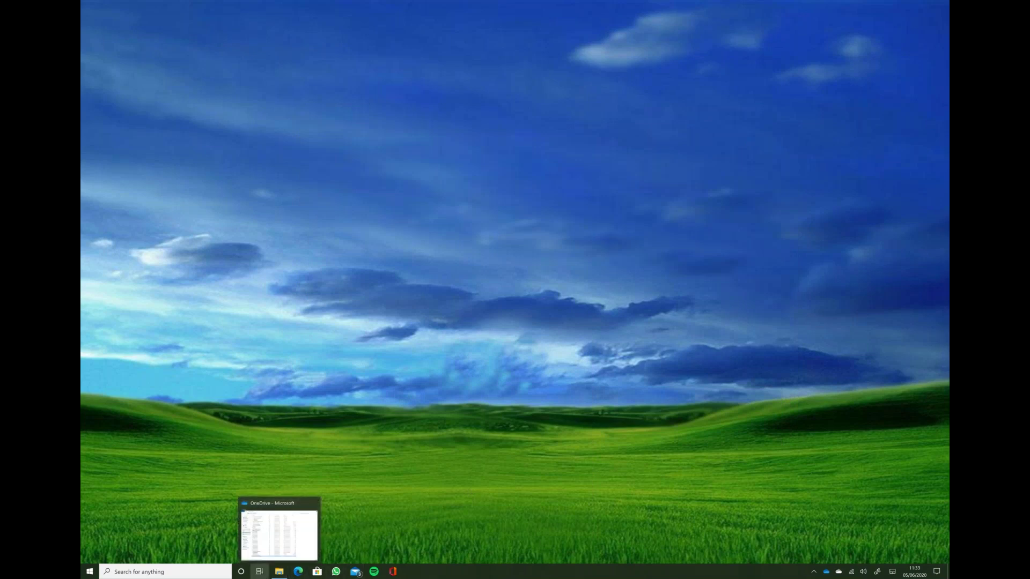
- Switch to Desktop 1 and reload the Microsoft Office Home page in the browser
left_click(259, 572)
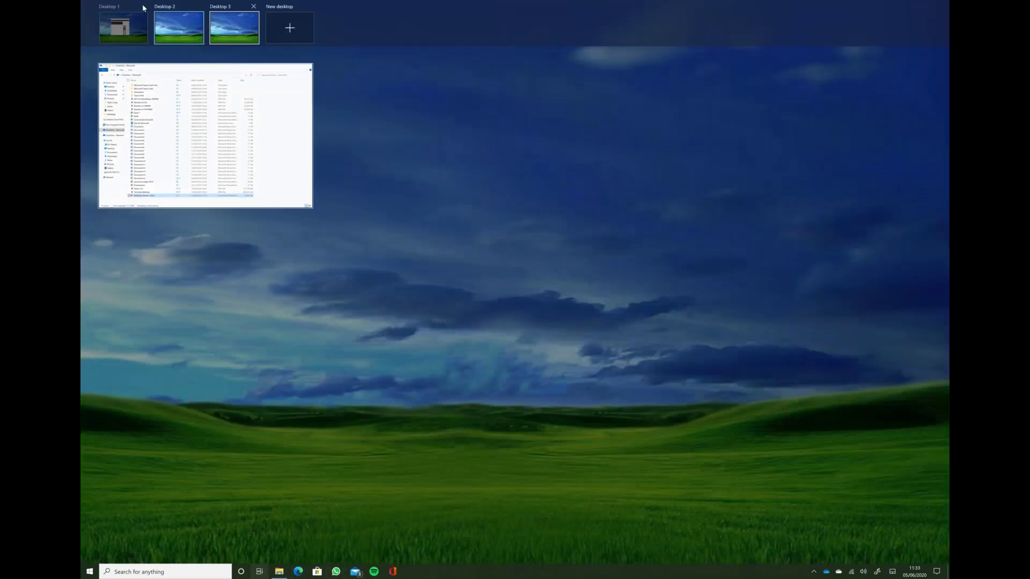
left_click(143, 8)
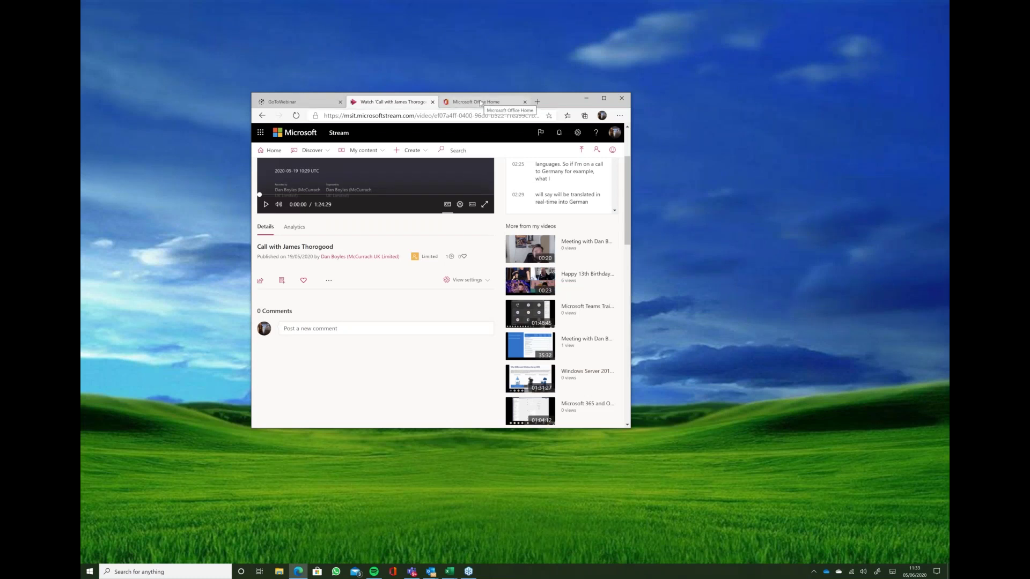
left_click(476, 103)
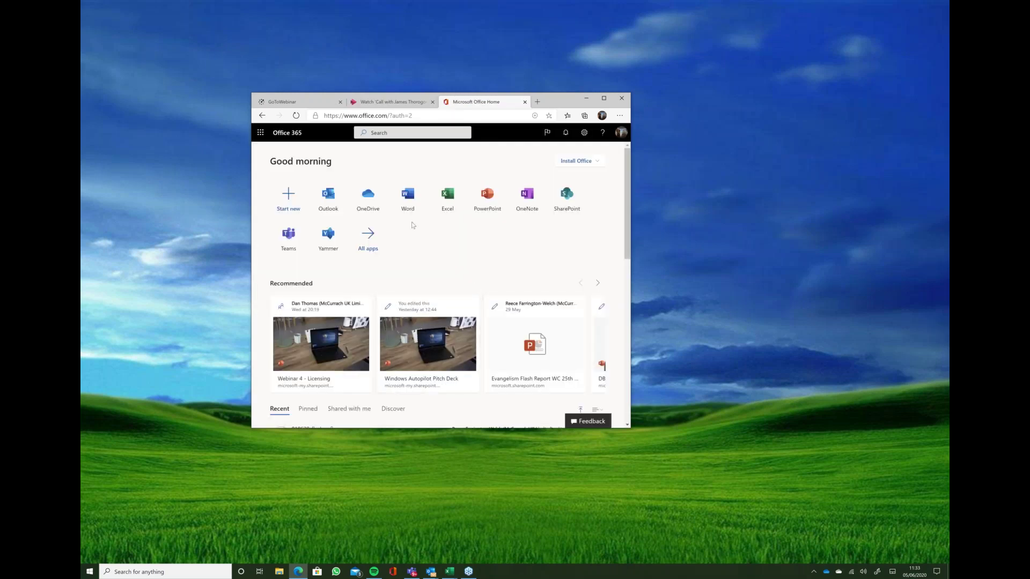
scroll(416, 227, "down", 2)
scroll(417, 227, "up", 2)
left_click(295, 117)
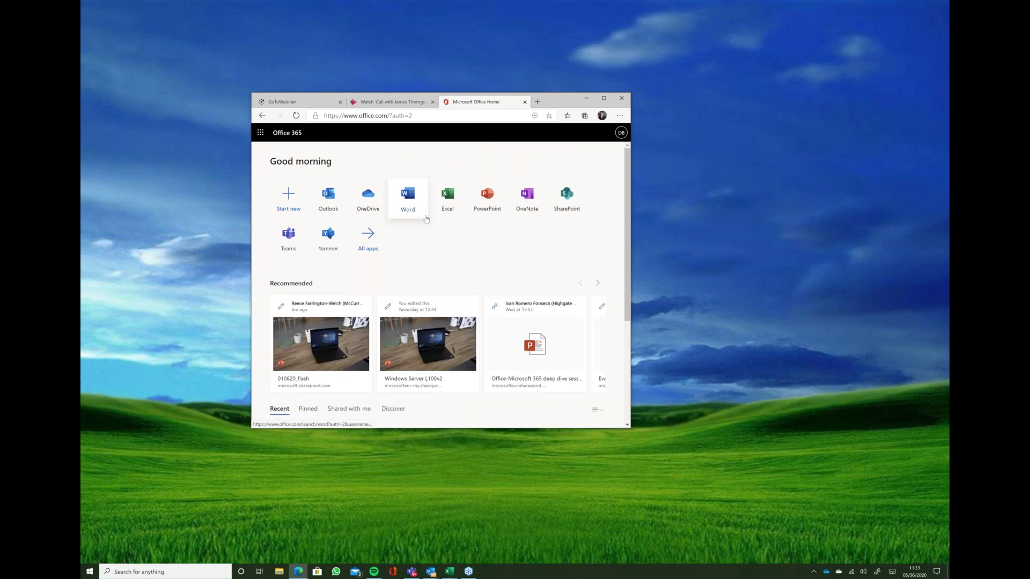
- Look through the recommended files, recent documents, OneDrive folders and SharePoint sites on the Office home page
scroll(431, 225, "down", 3)
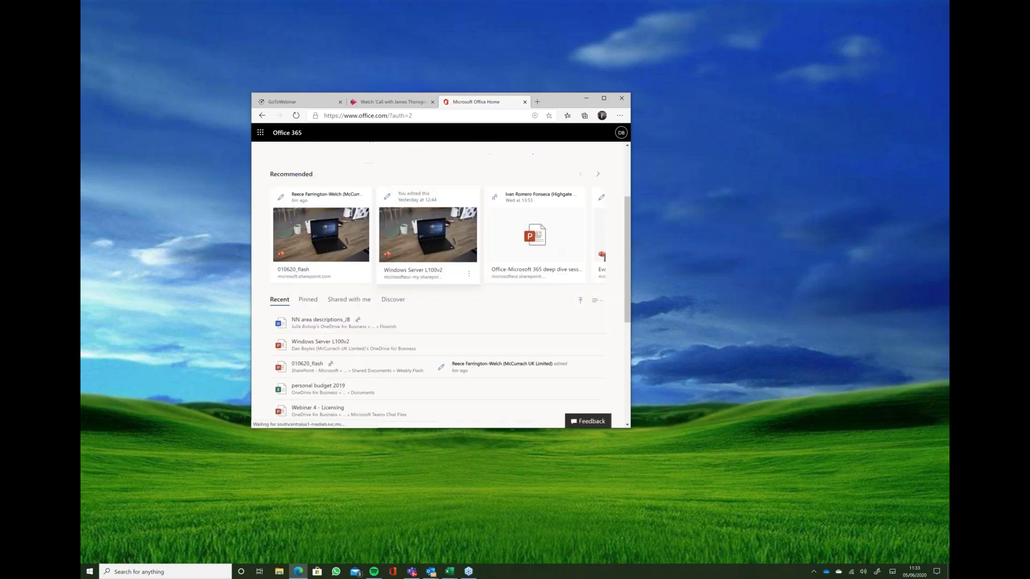
scroll(429, 241, "down", 3)
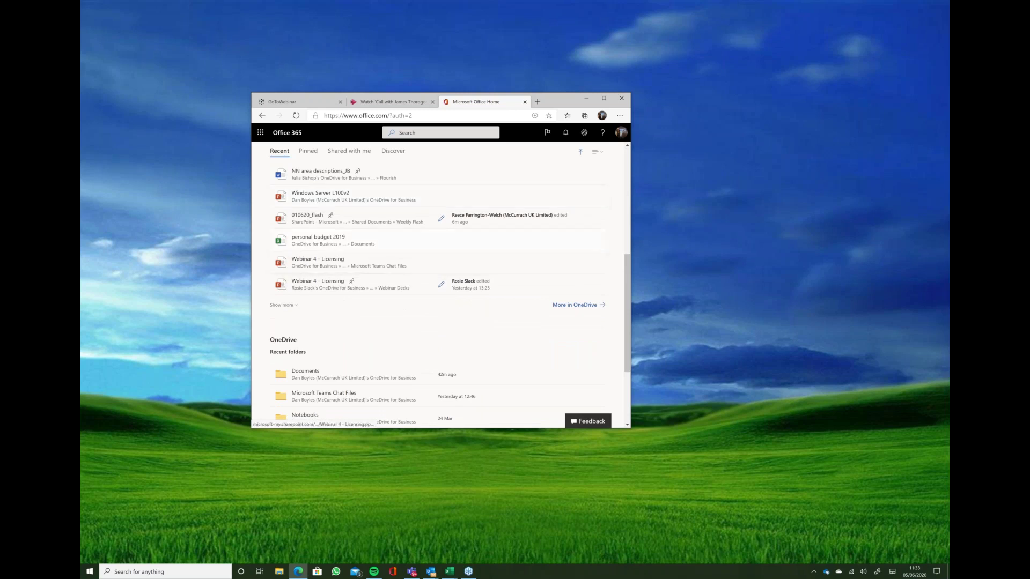
scroll(370, 201, "down", 2)
scroll(370, 201, "up", 2)
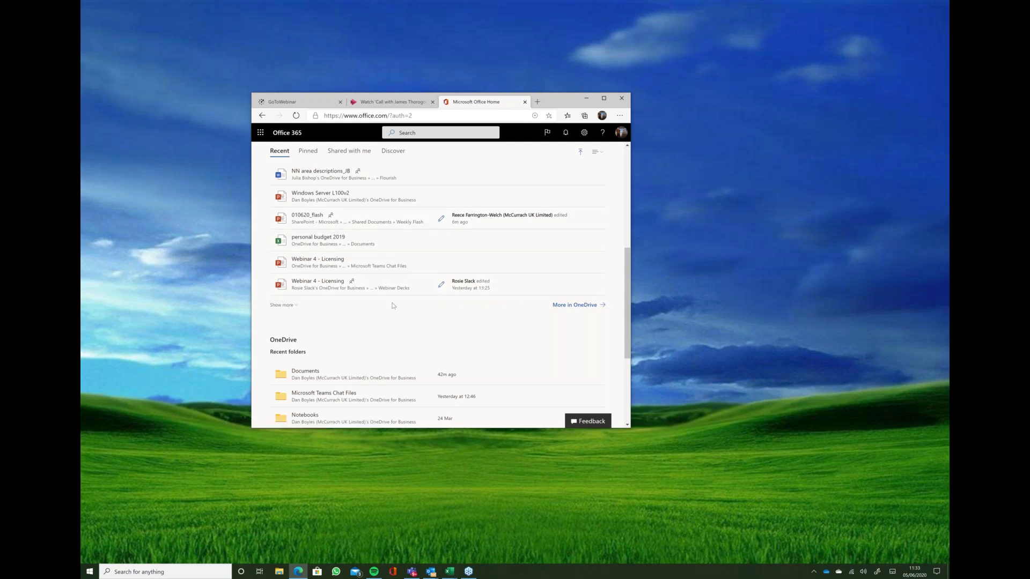
scroll(404, 303, "down", 2)
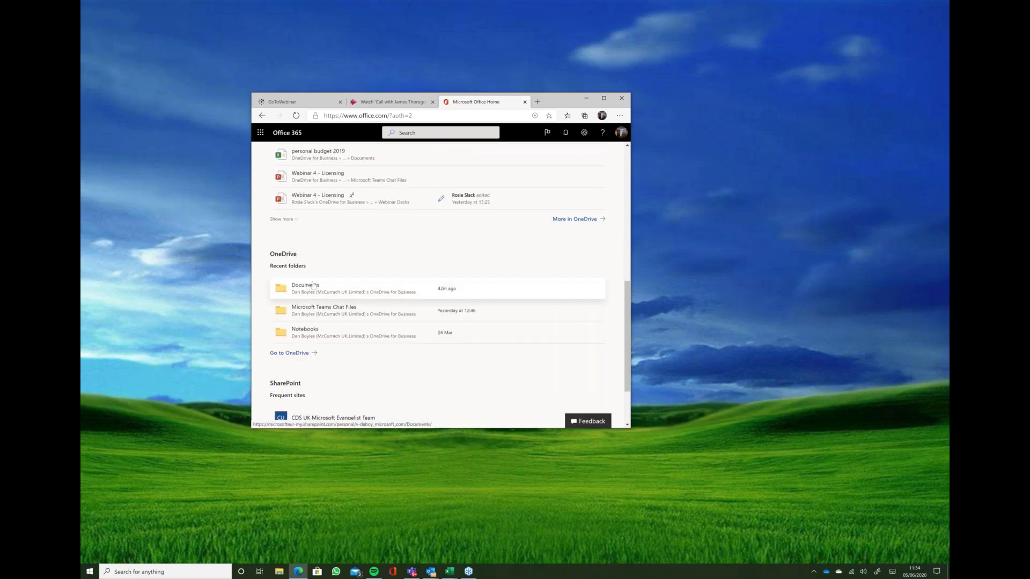
scroll(313, 284, "down", 2)
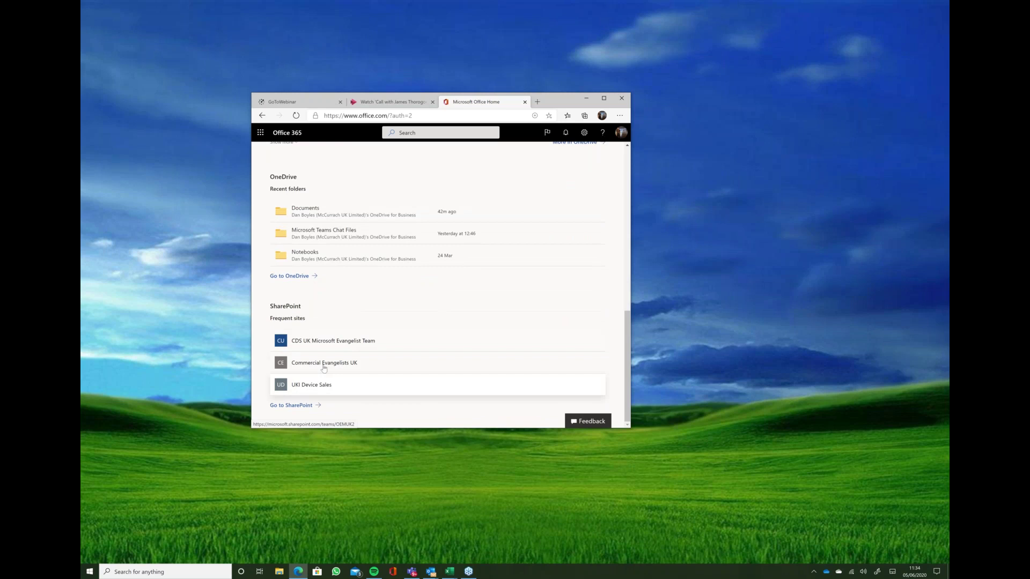
scroll(322, 338, "up", 6)
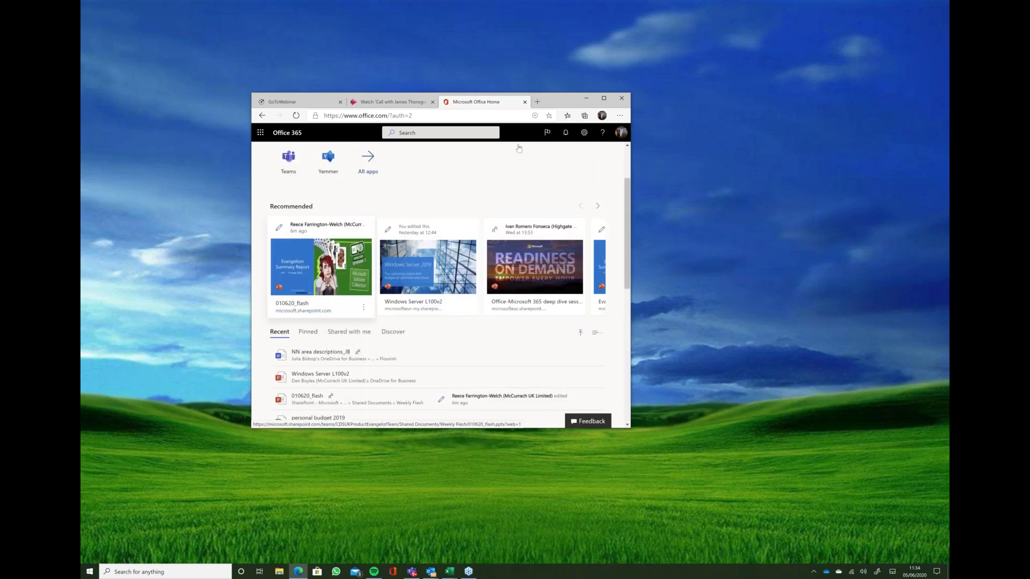
- Maximise the browser window and close the Stream recording page
left_click(603, 98)
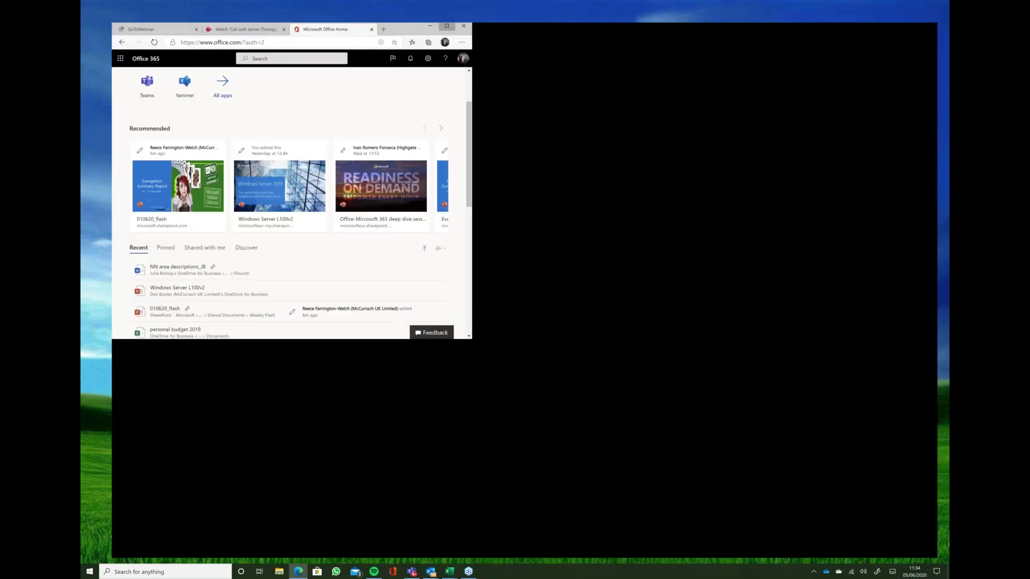
left_click(263, 5)
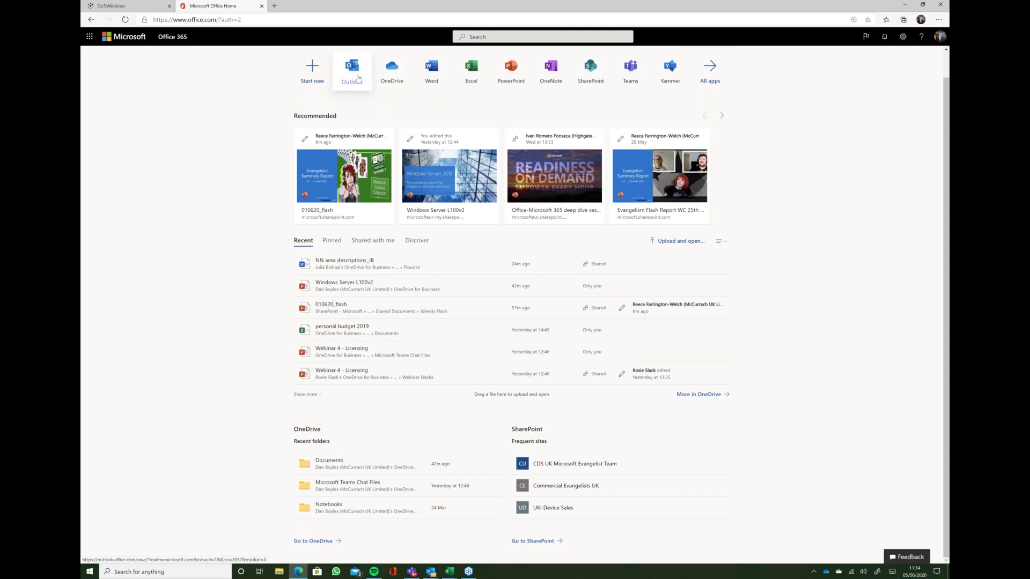
- View the recent document NN area descriptions_JB in Word for the web and close the browser
left_click(437, 75)
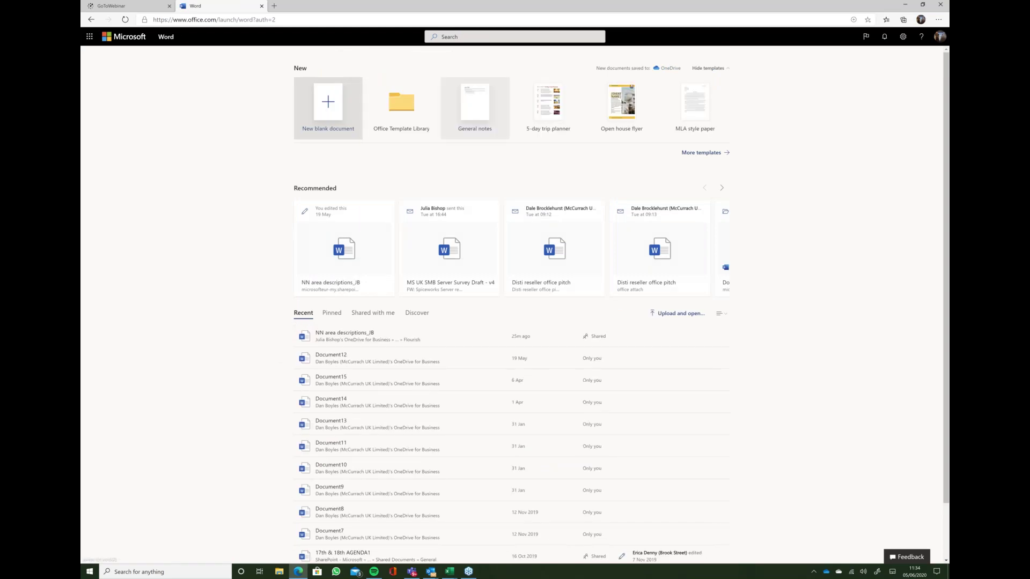
scroll(396, 330, "down", 3)
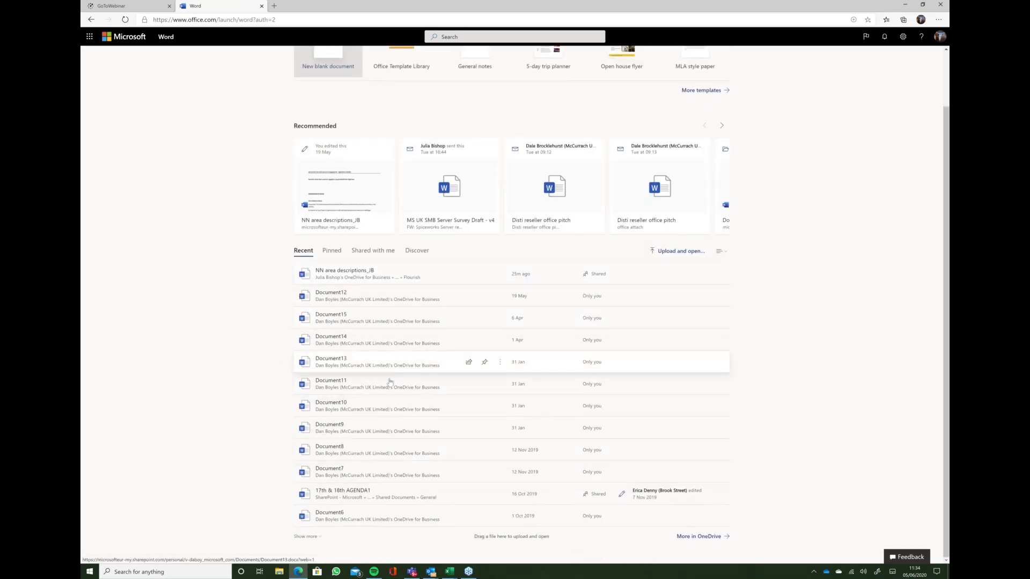
left_click(349, 273)
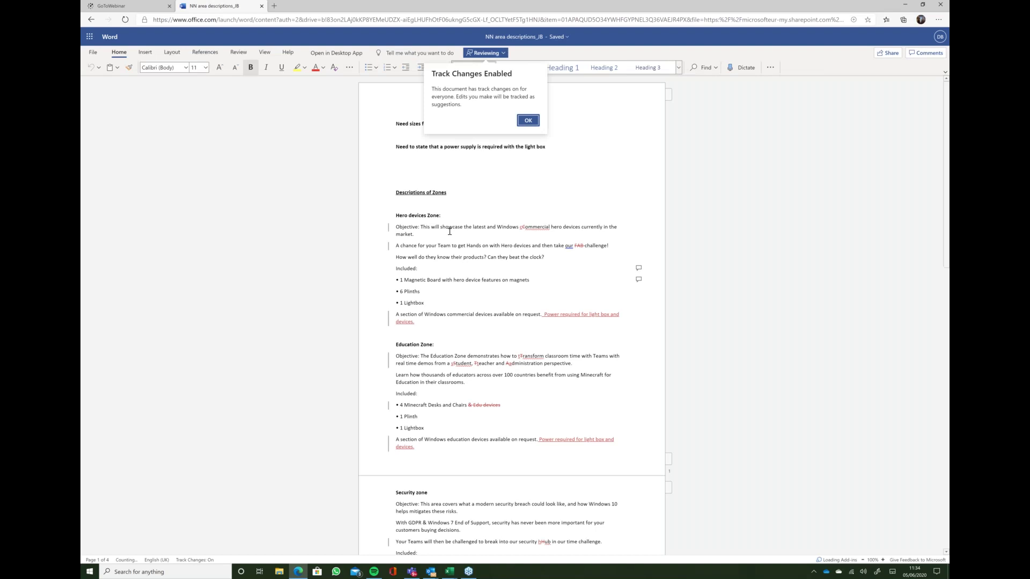
left_click(529, 118)
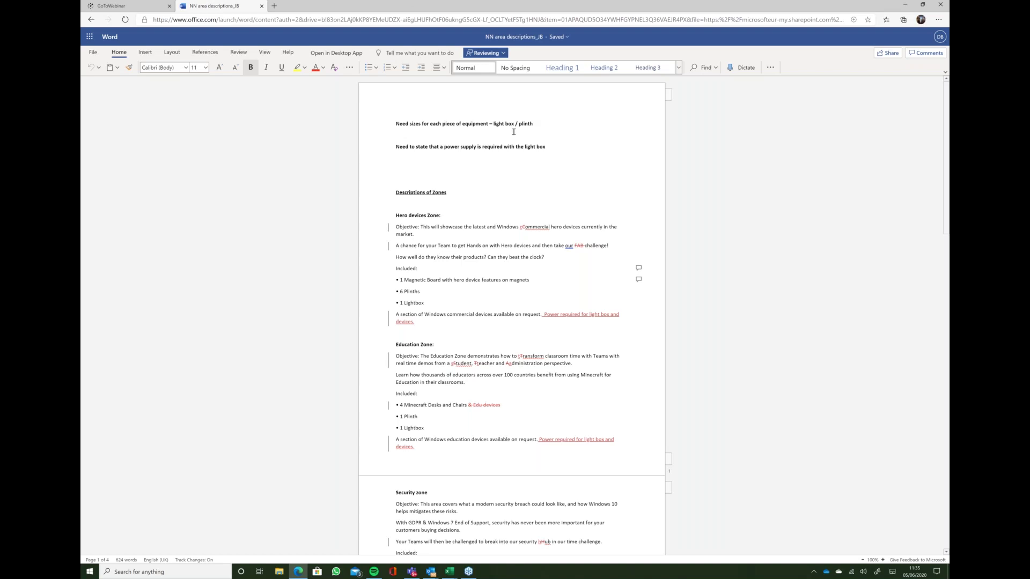
left_click(940, 5)
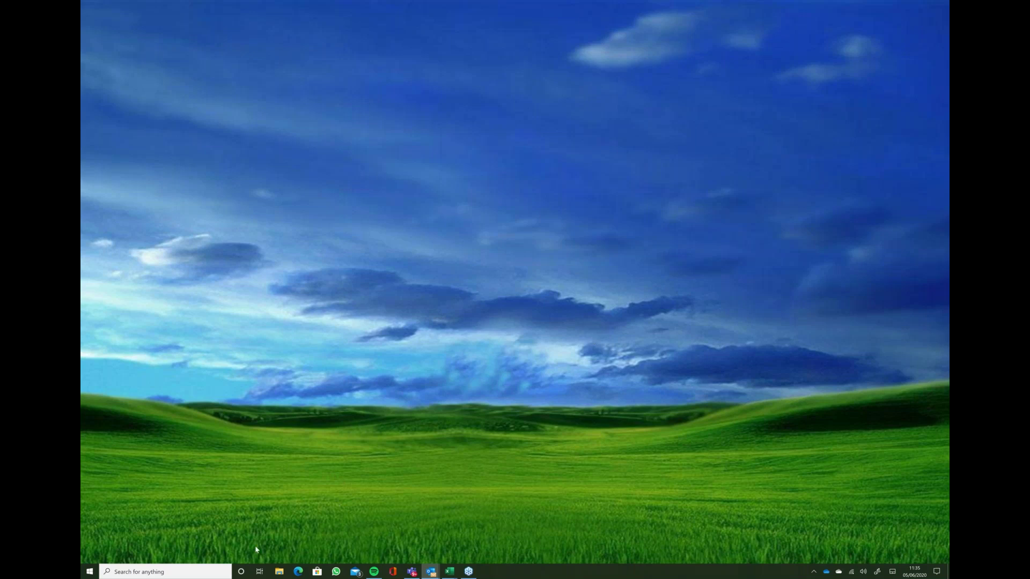
left_click(213, 571)
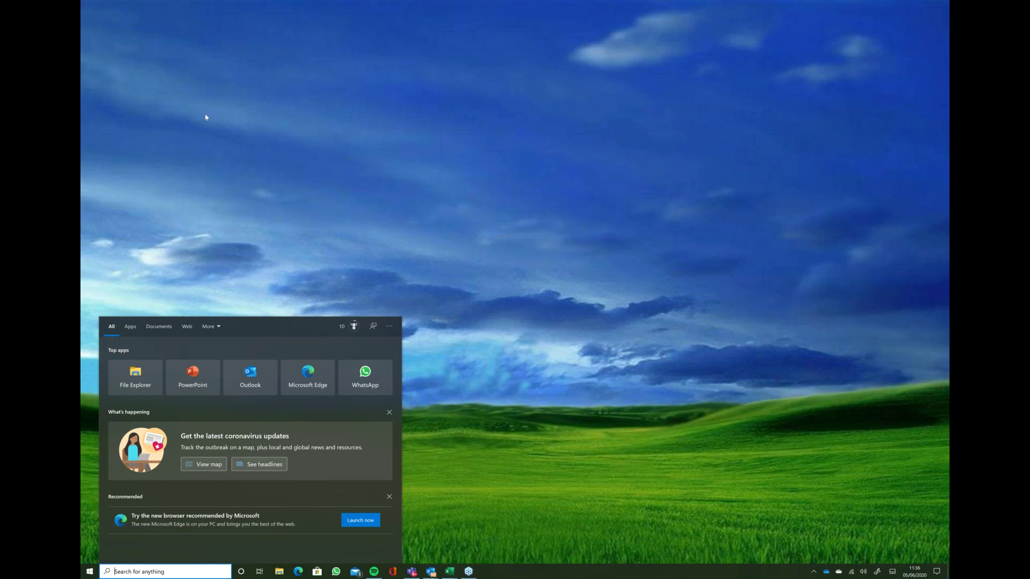
left_click(390, 326)
left_click(464, 270)
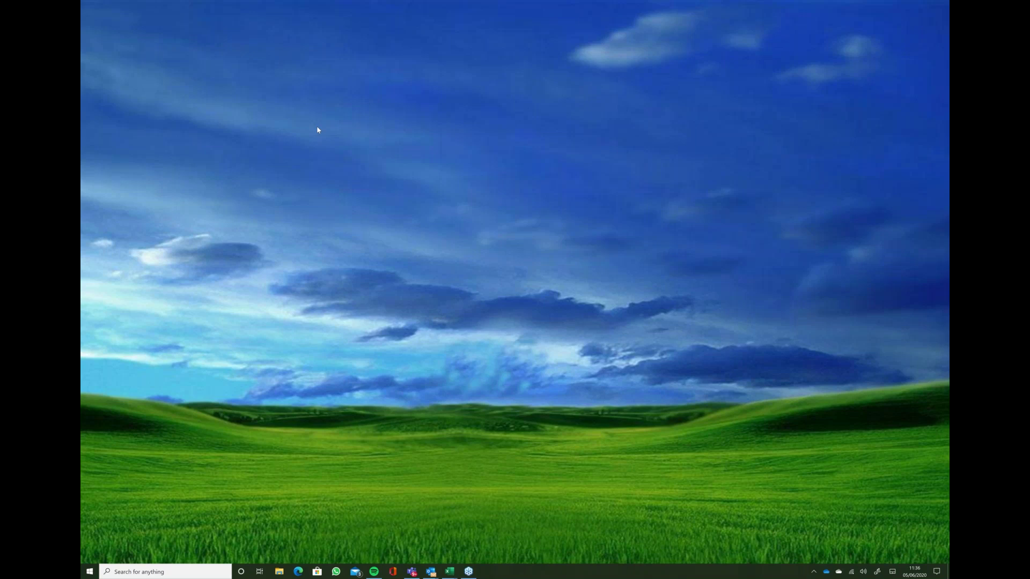
- Search Windows for "secur" and open the Account protection page of Windows Security
left_click(149, 571)
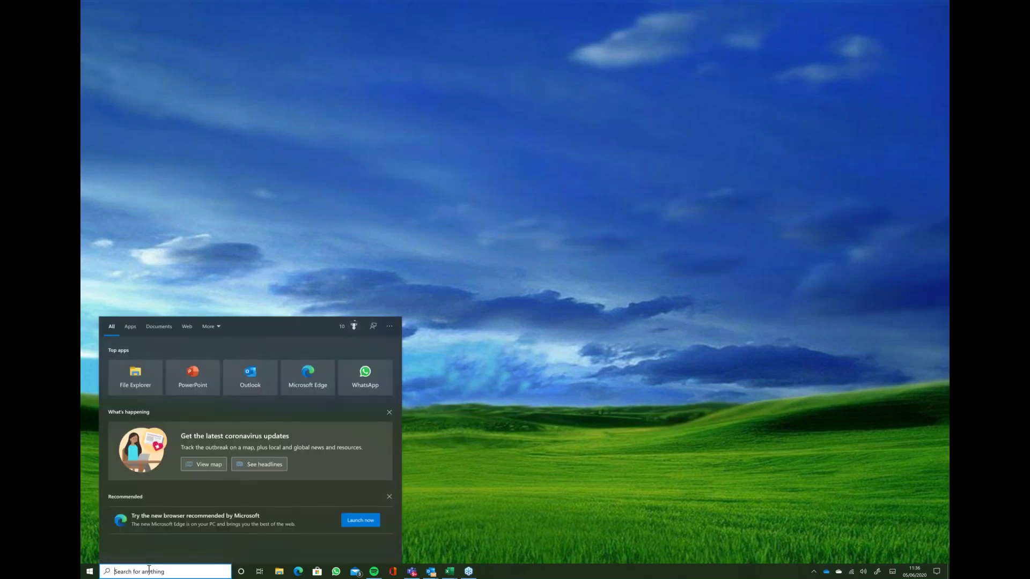
type("secur")
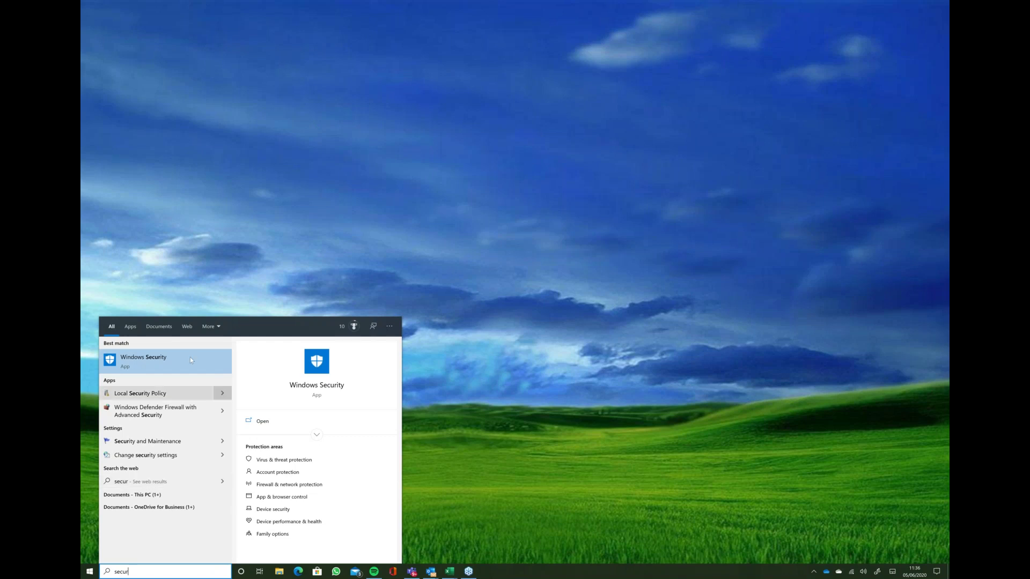
left_click(171, 361)
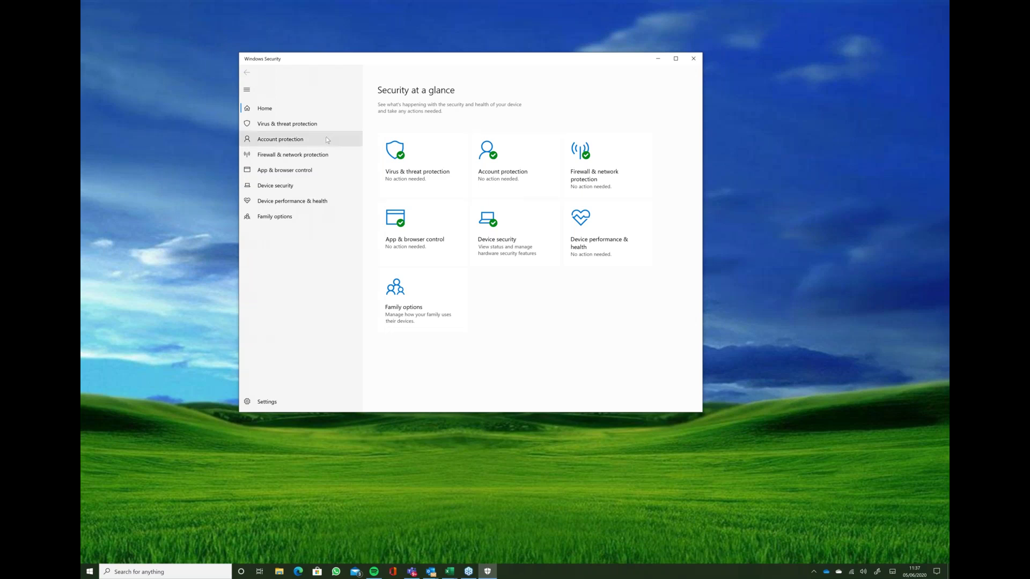
left_click(523, 157)
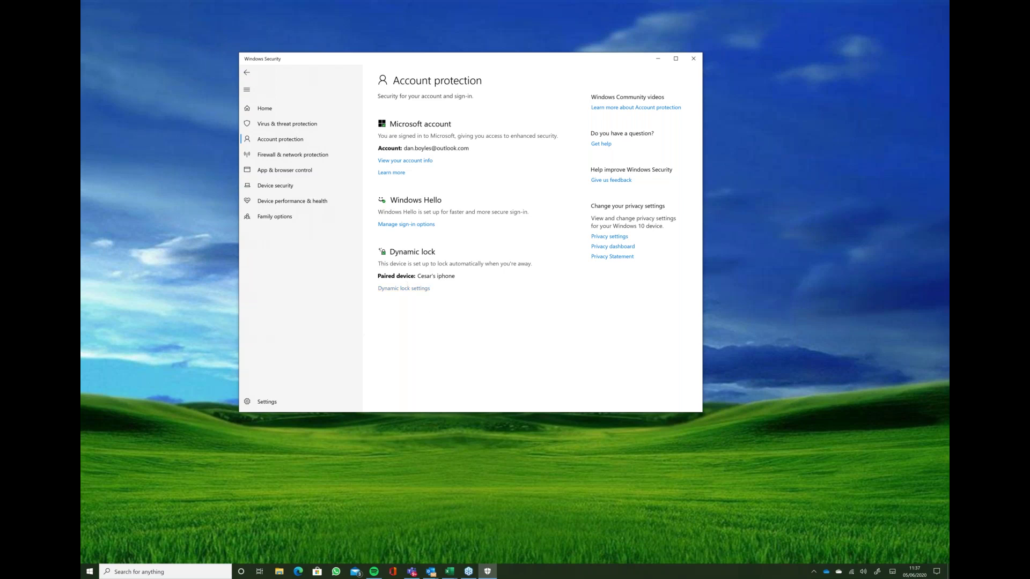
- Examine the Dynamic lock settings within the Windows sign-in options and close the Settings window
left_click(404, 288)
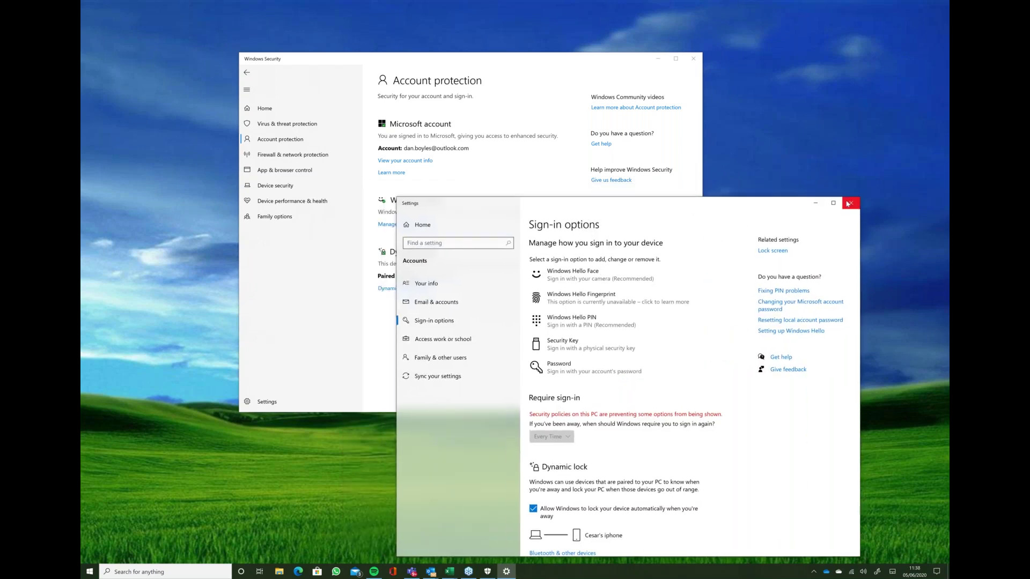
left_click(847, 204)
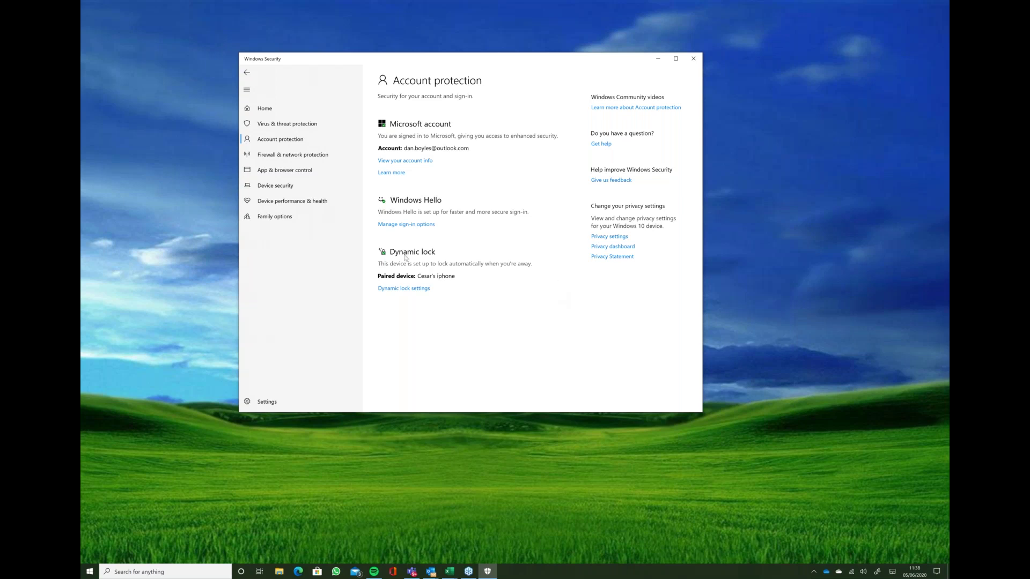
left_click(408, 290)
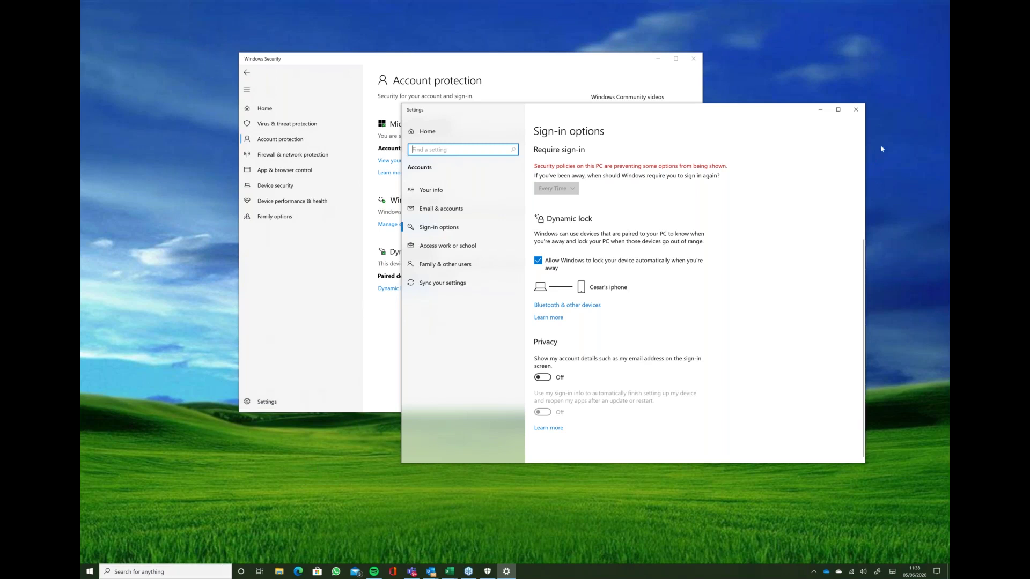
left_click(856, 110)
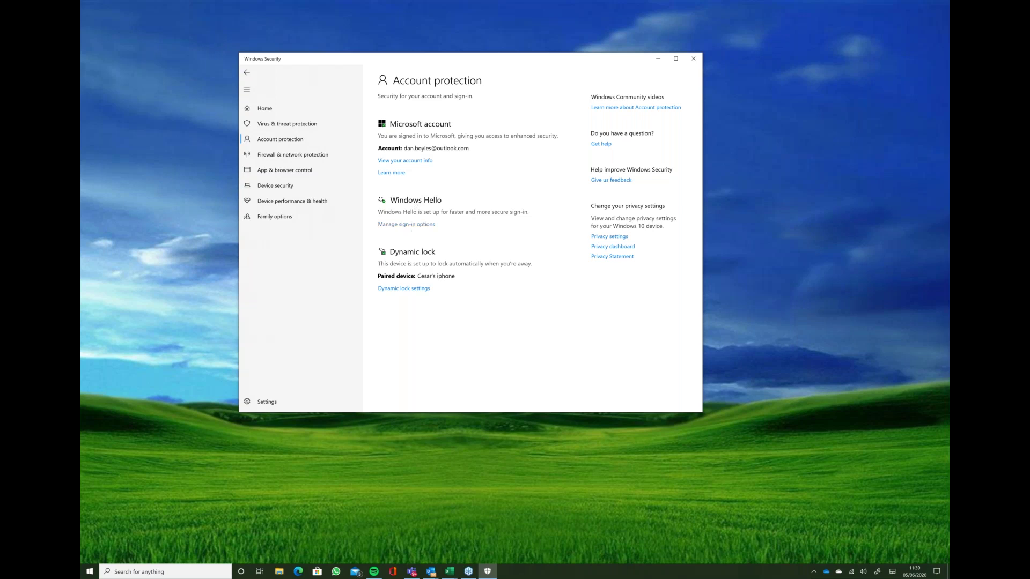
- View the Windows Hello sign-in options and the Microsoft account info from Account protection, closing the Settings window after each
left_click(409, 224)
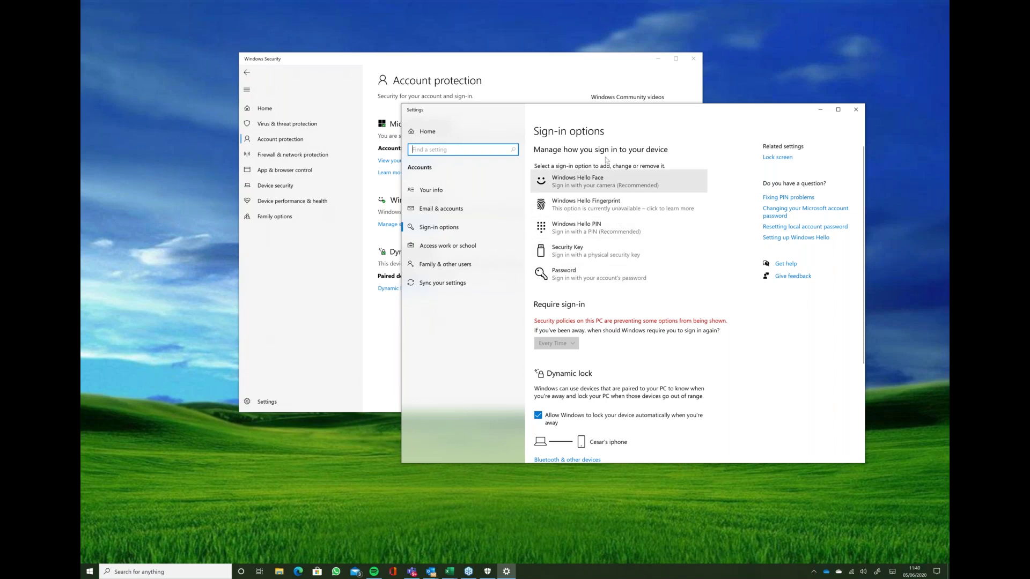
left_click(856, 110)
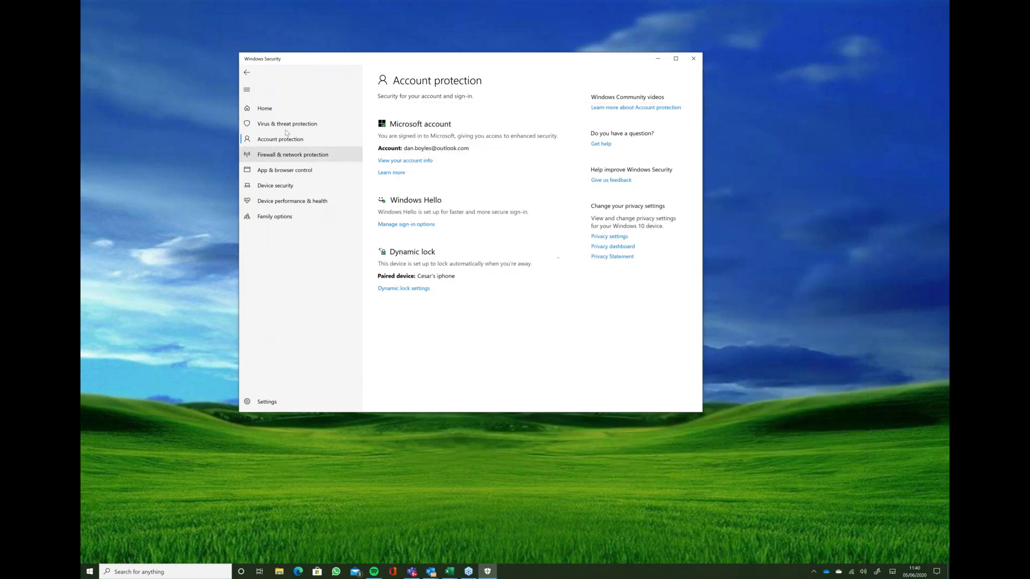
left_click(417, 161)
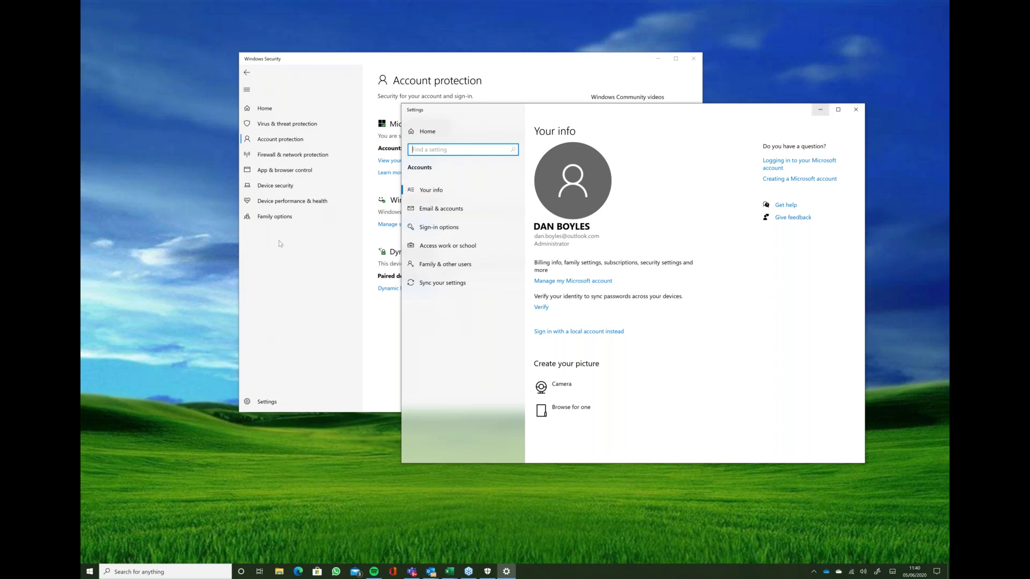
left_click(852, 111)
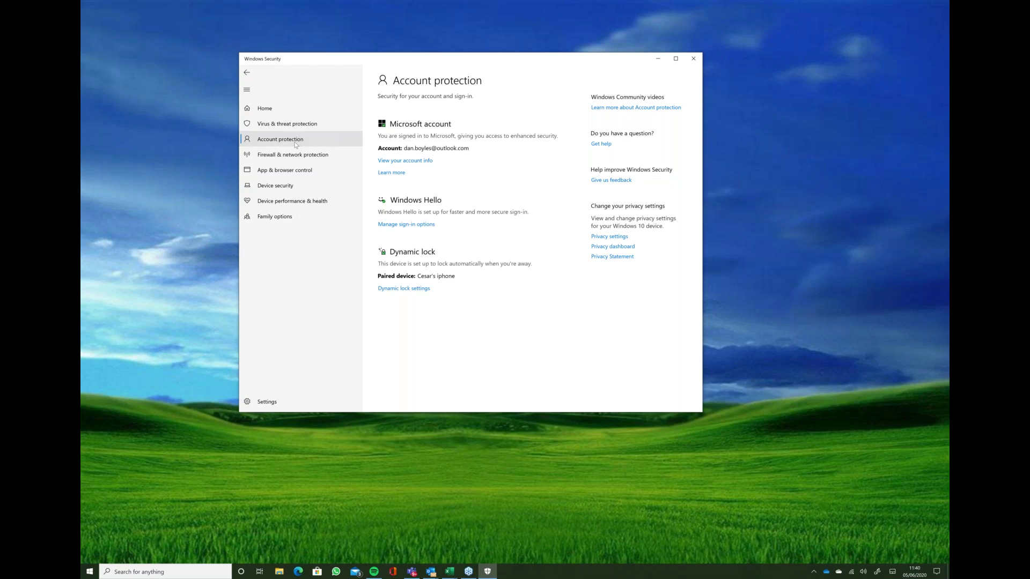
- Examine the SmartScreen, isolated browsing and exploit protection options under App & browser control, and the Device performance & health report
left_click(317, 171)
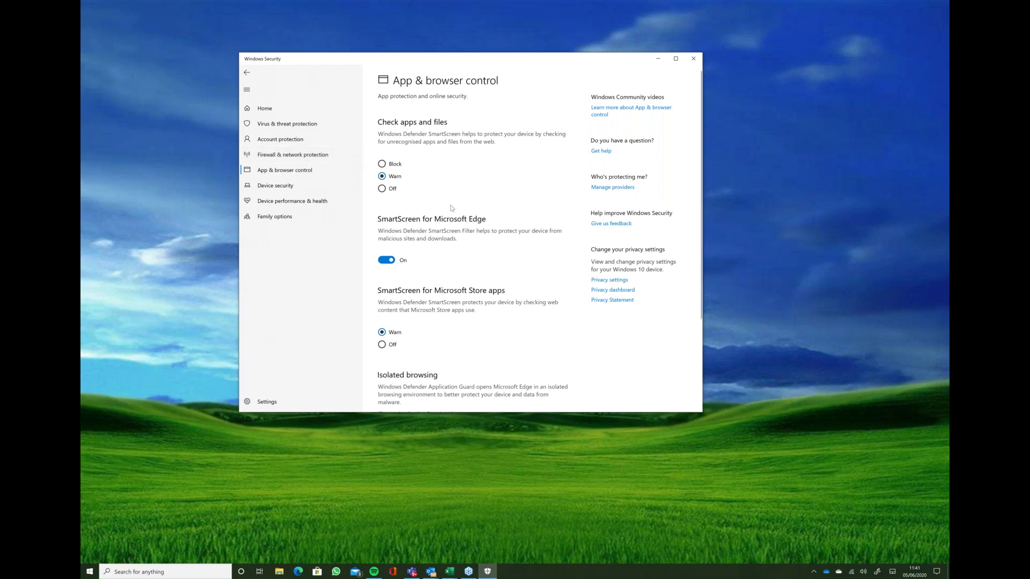
scroll(453, 177, "down", 3)
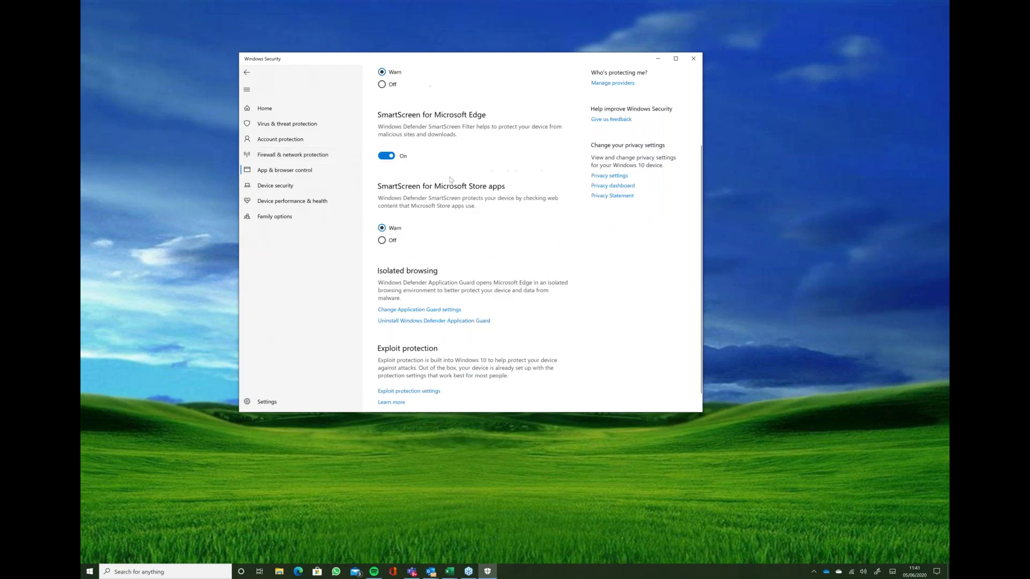
scroll(429, 151, "up", 3)
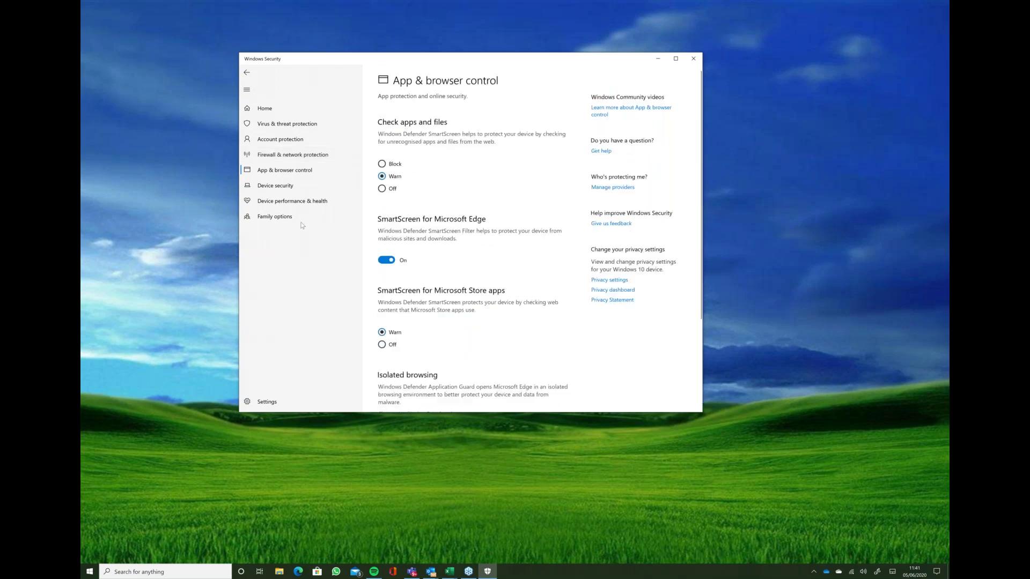
left_click(325, 207)
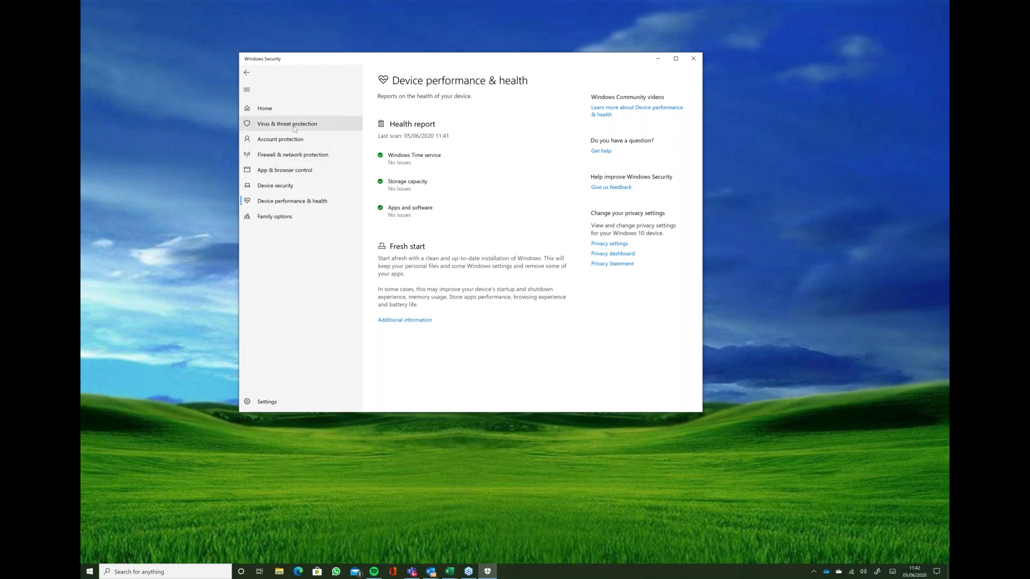
left_click(300, 170)
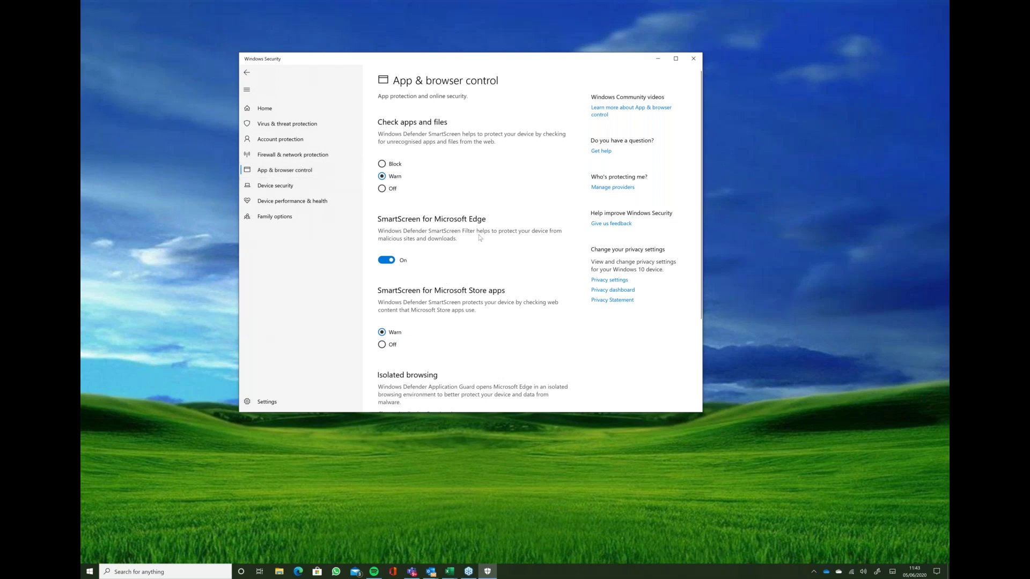
scroll(471, 241, "down", 3)
scroll(446, 266, "up", 3)
- Switch to Microsoft Edge and open an additional new tab
left_click(306, 41)
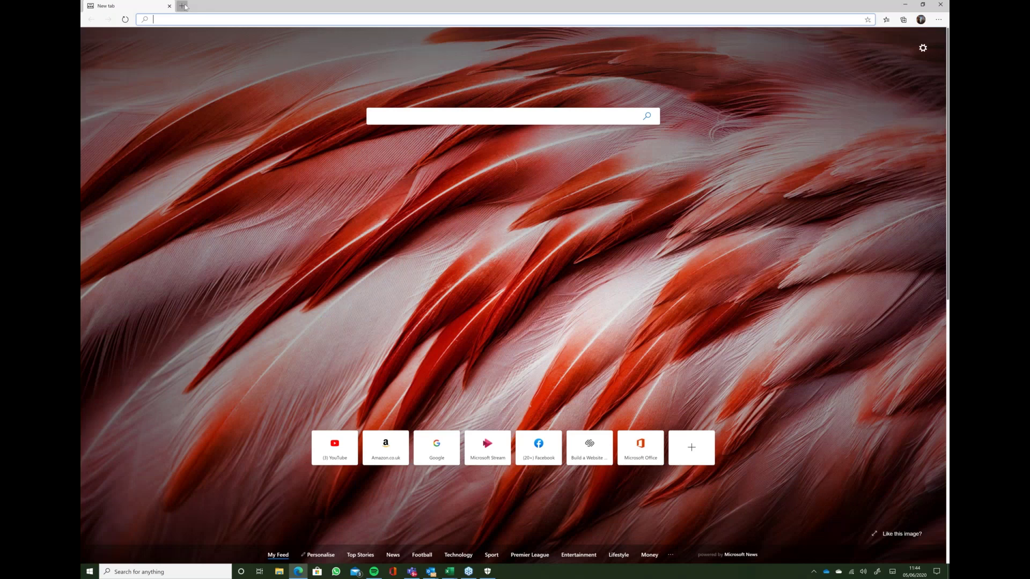
left_click(182, 5)
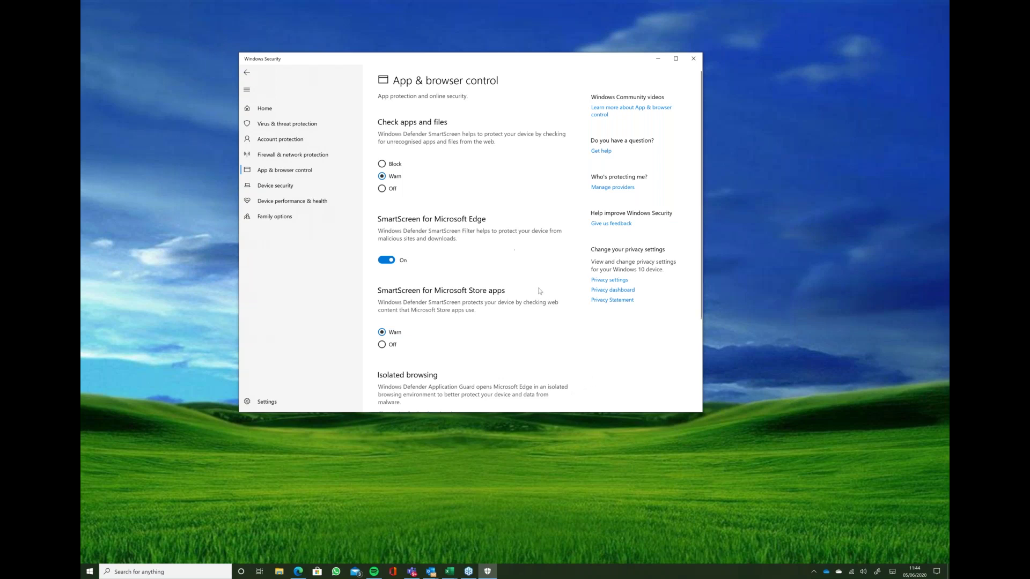
- Examine the Application Guard settings for saving data, copy and paste, printing, camera and microphone, and advanced graphics in Windows Security
scroll(531, 285, "down", 2)
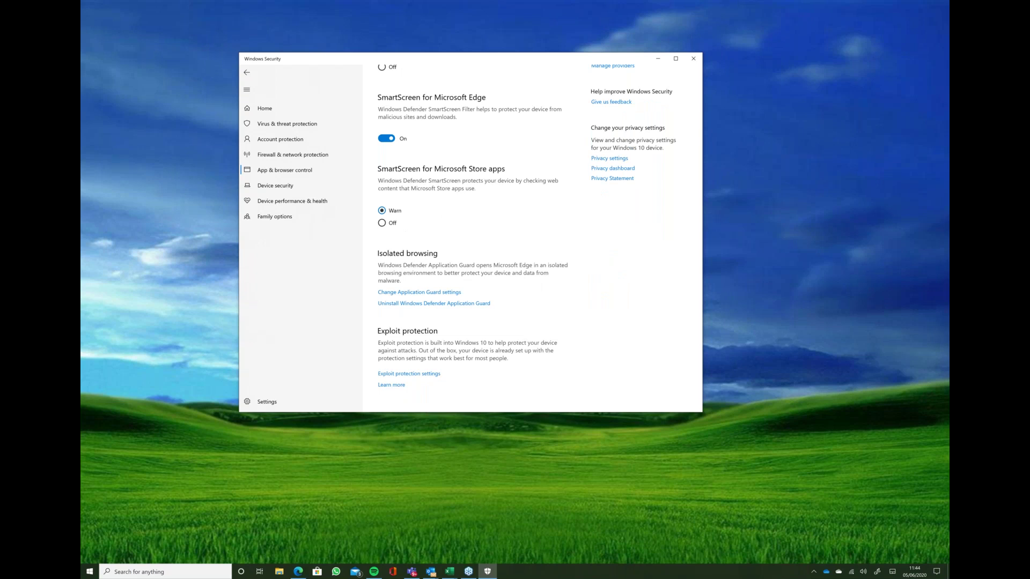
left_click(446, 294)
scroll(427, 170, "down", 1)
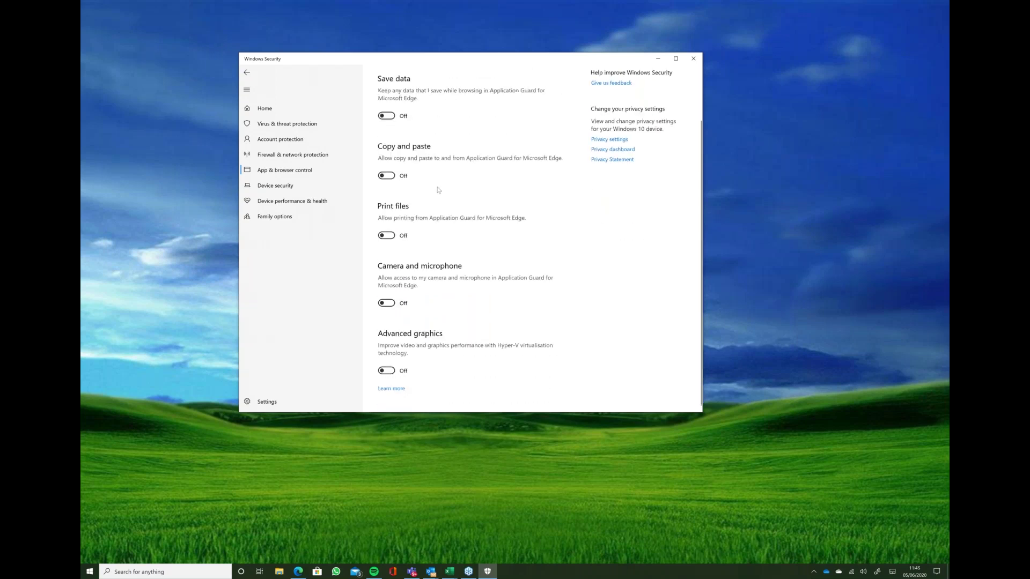
scroll(437, 190, "up", 1)
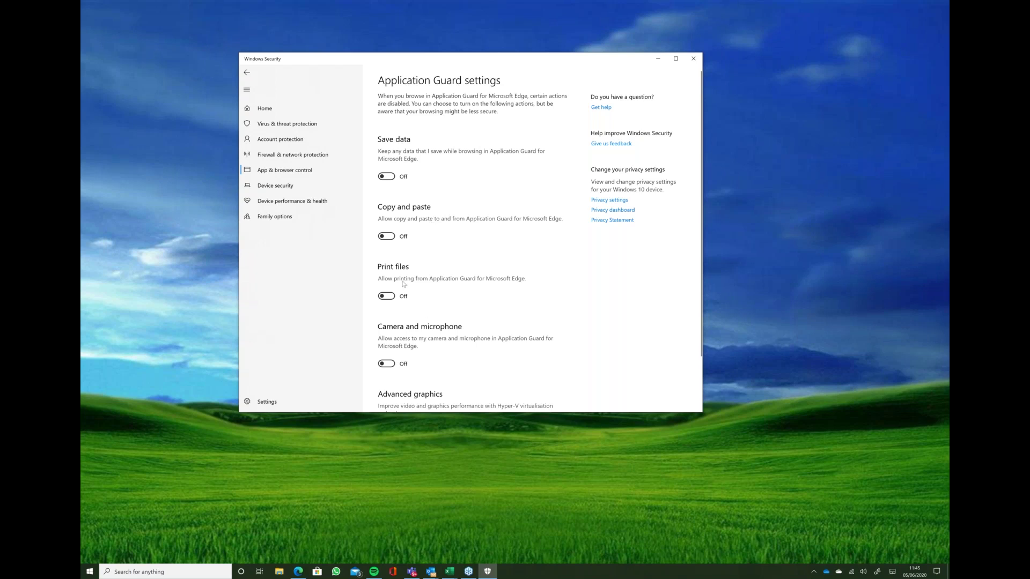
scroll(392, 292, "down", 3)
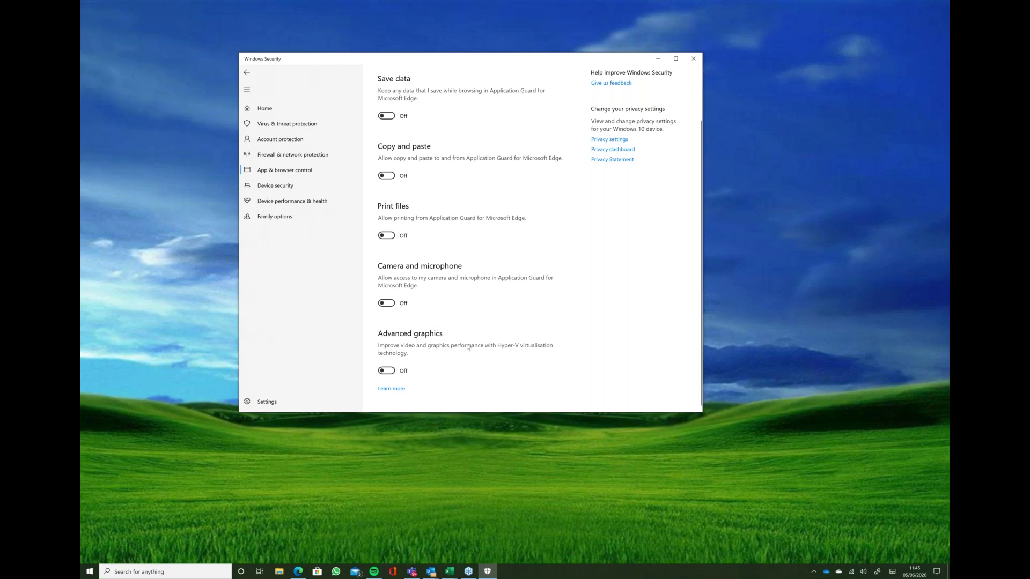
scroll(471, 355, "up", 2)
scroll(471, 356, "down", 2)
scroll(444, 363, "up", 2)
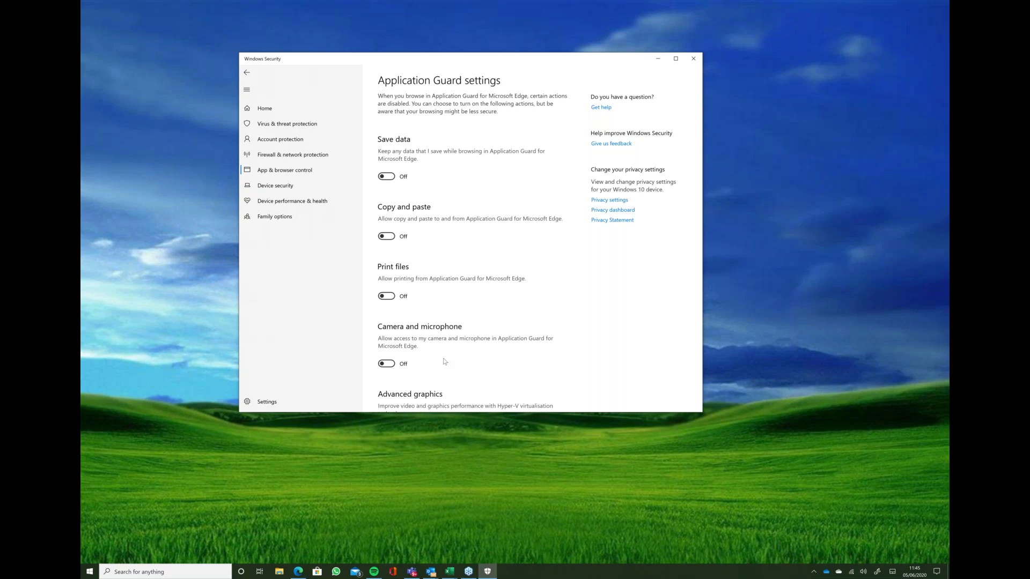
- View the health report and Fresh start information under Device performance & health
left_click(307, 200)
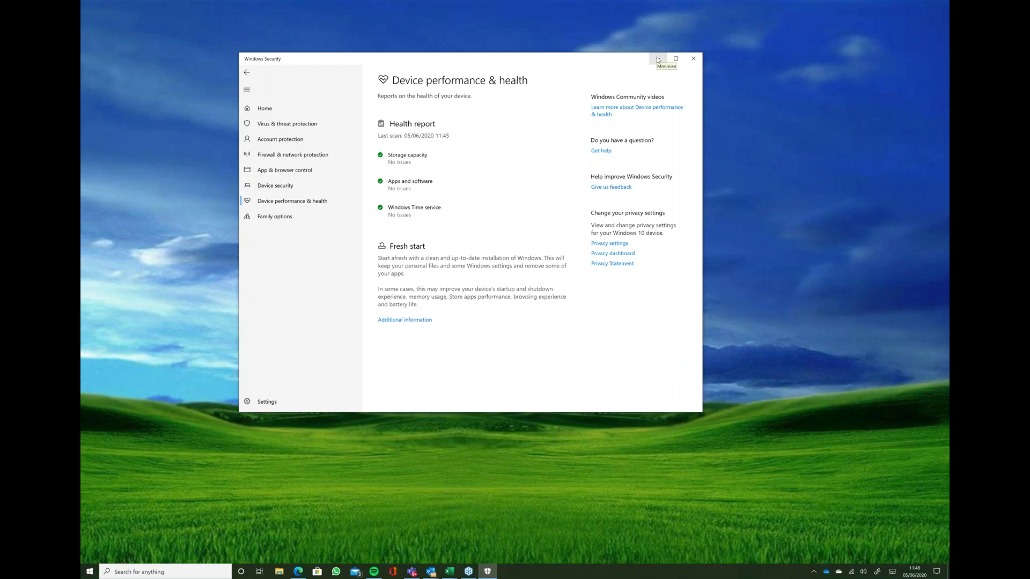
left_click(82, 241)
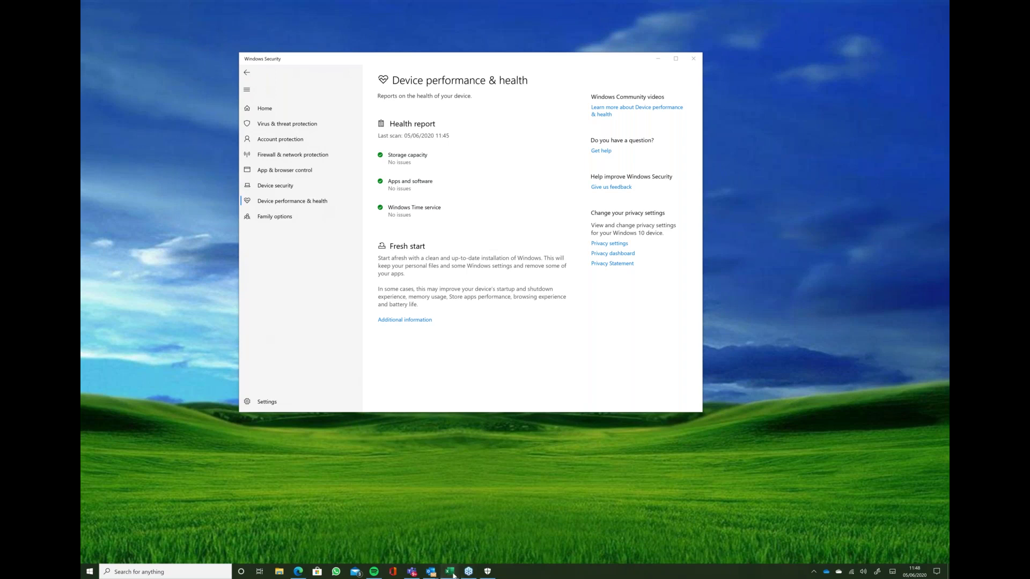
- Switch to Excel, save the personal budget 2019 workbook to OneDrive - Microsoft replacing the existing file, and close the workbook
mouse_move(454, 573)
left_click(426, 534)
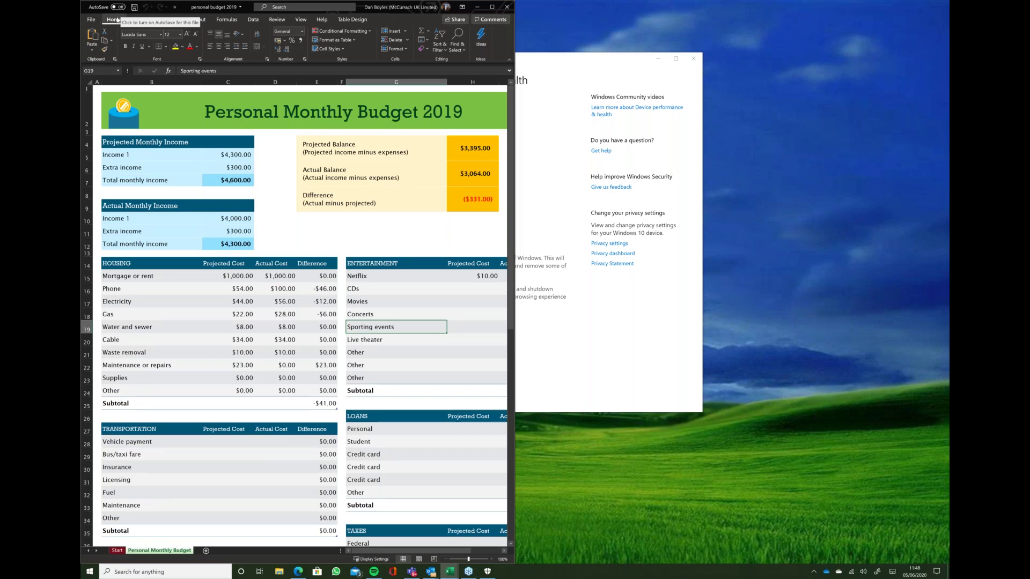
left_click(90, 23)
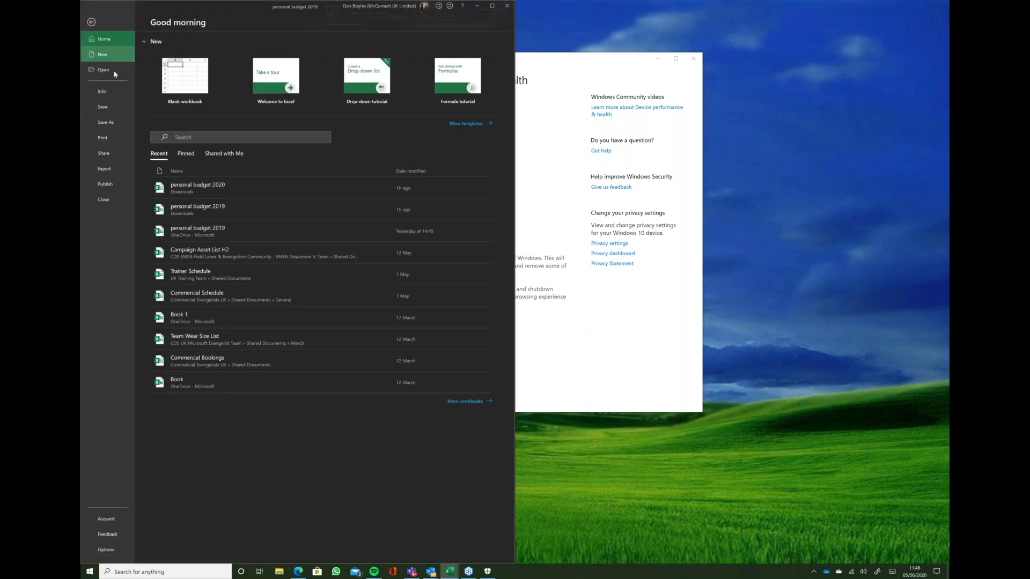
left_click(110, 122)
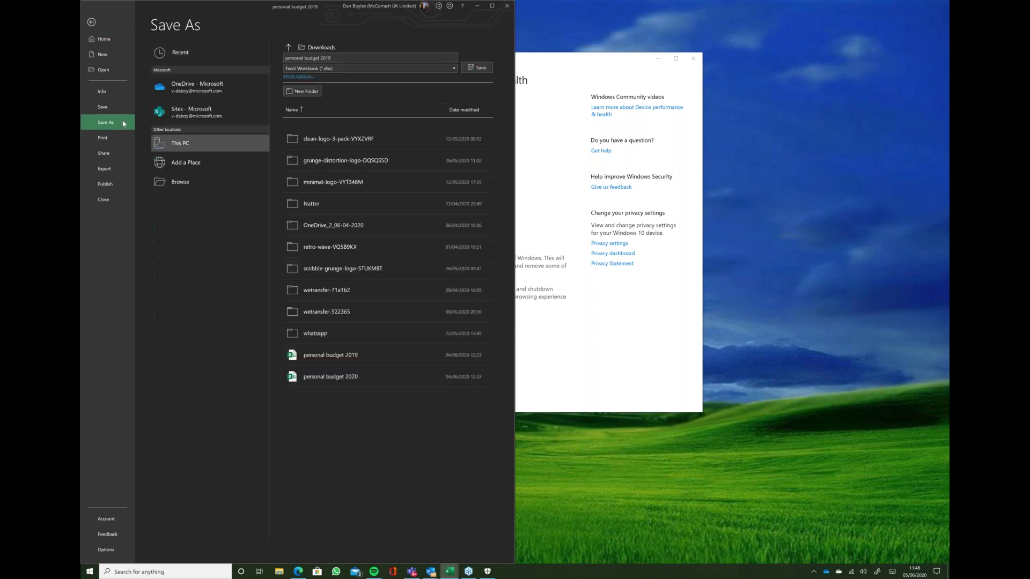
left_click(210, 92)
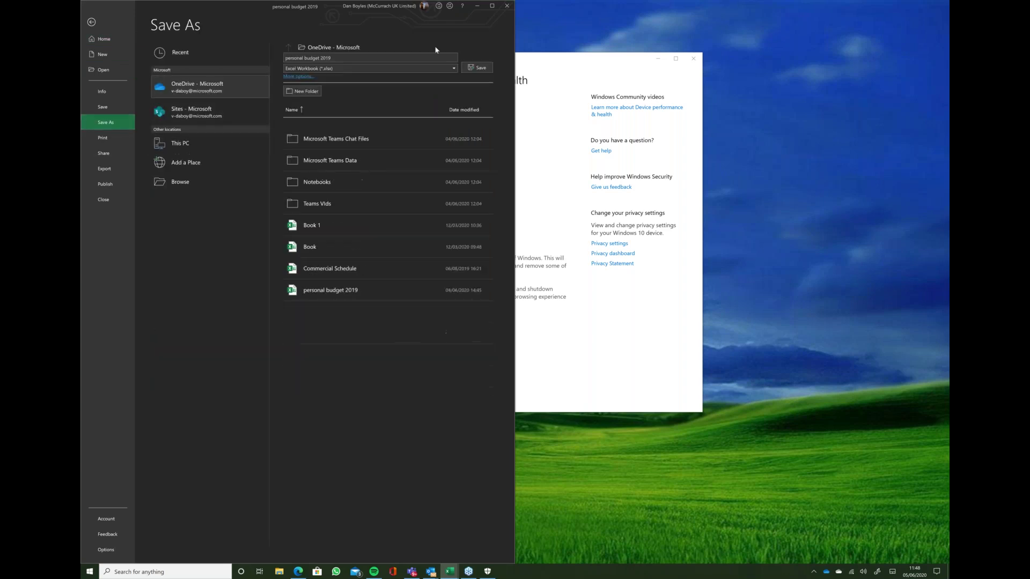
left_click(474, 68)
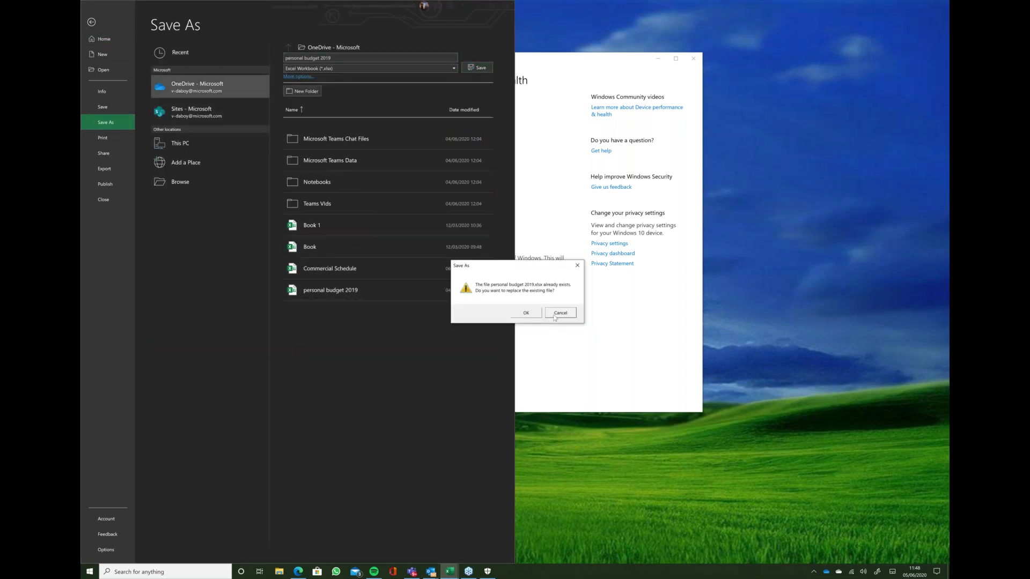
left_click(537, 316)
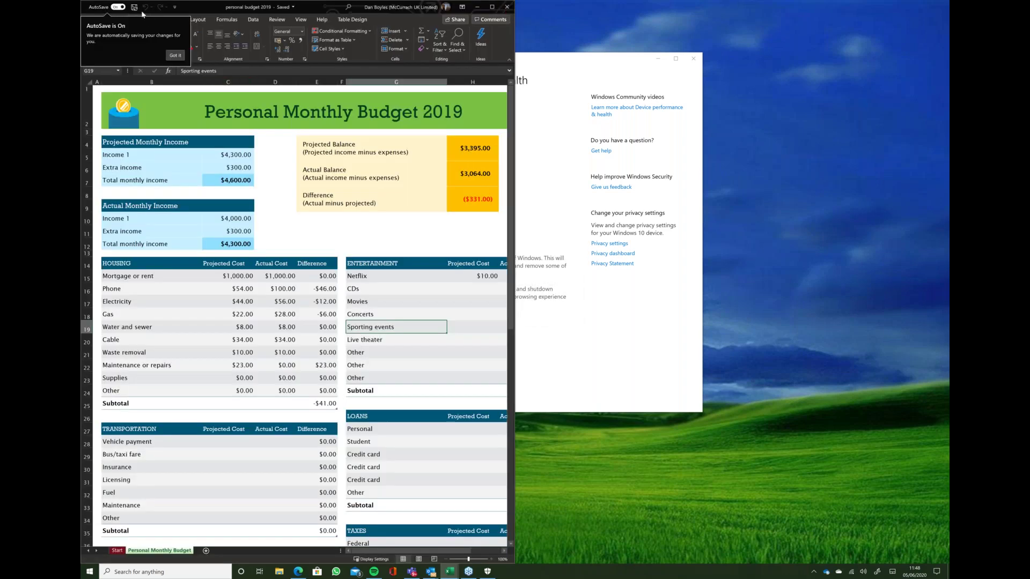
left_click(122, 8)
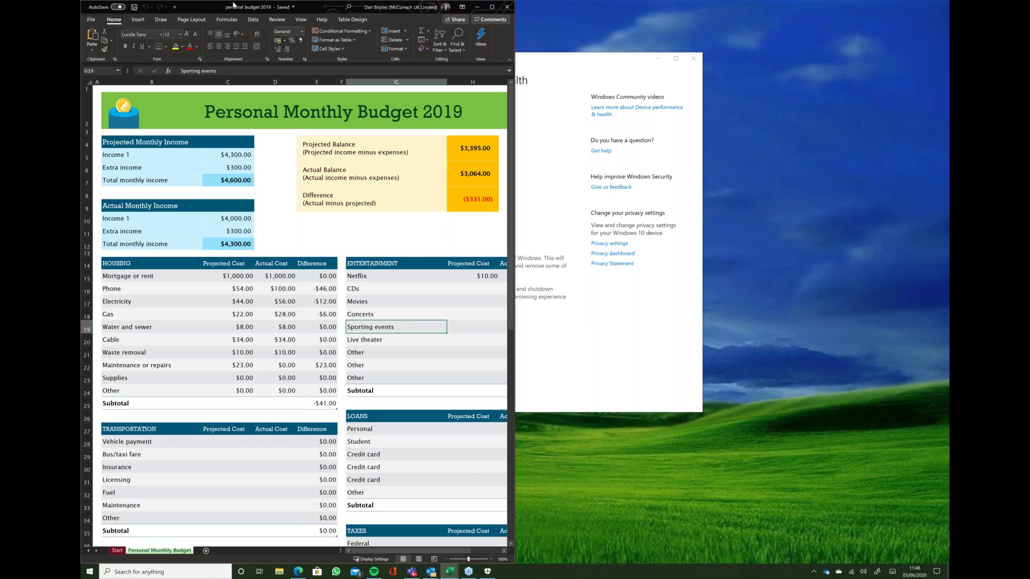
left_click(506, 7)
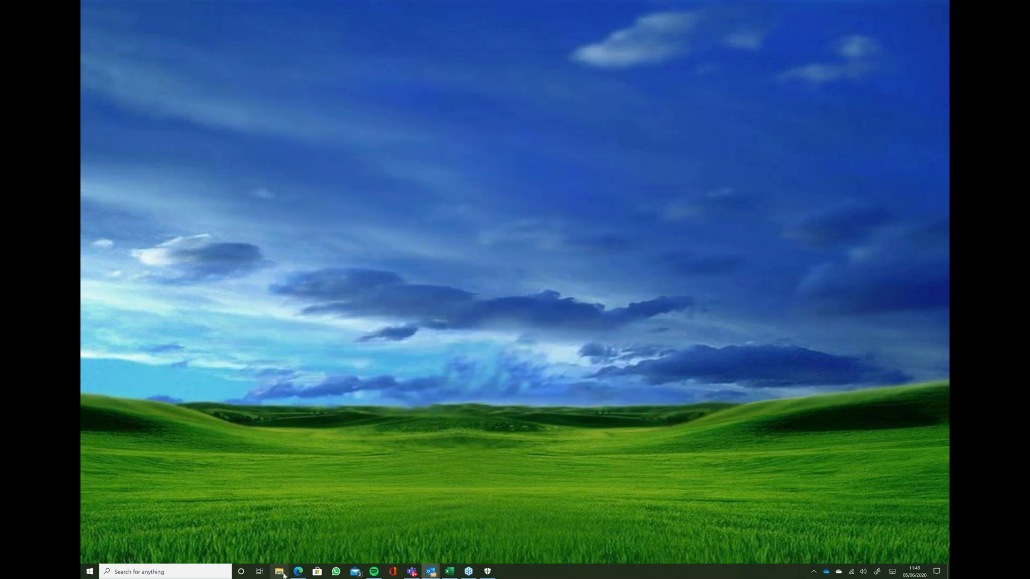
- Switch to the open Microsoft Edge window
mouse_move(297, 577)
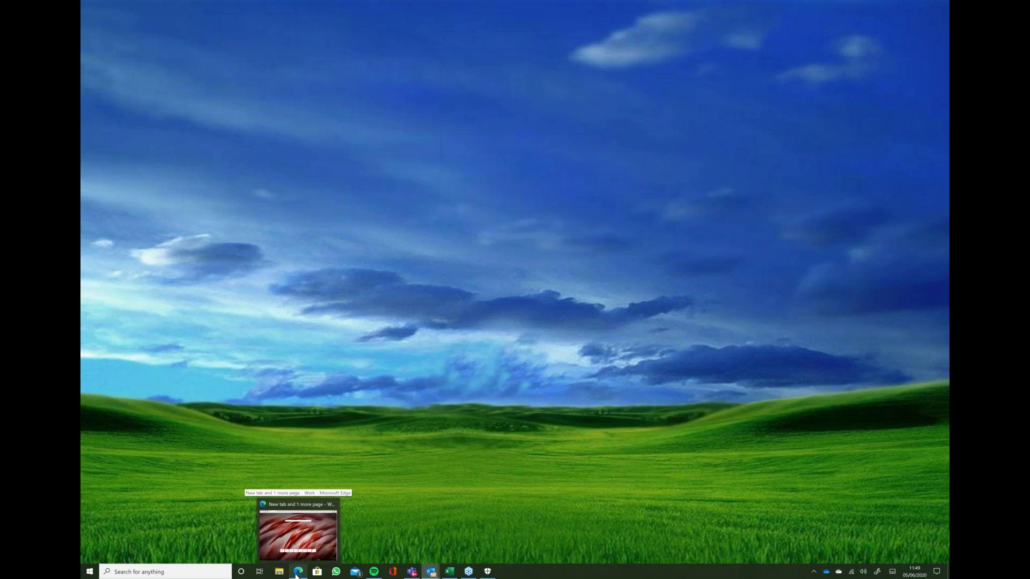